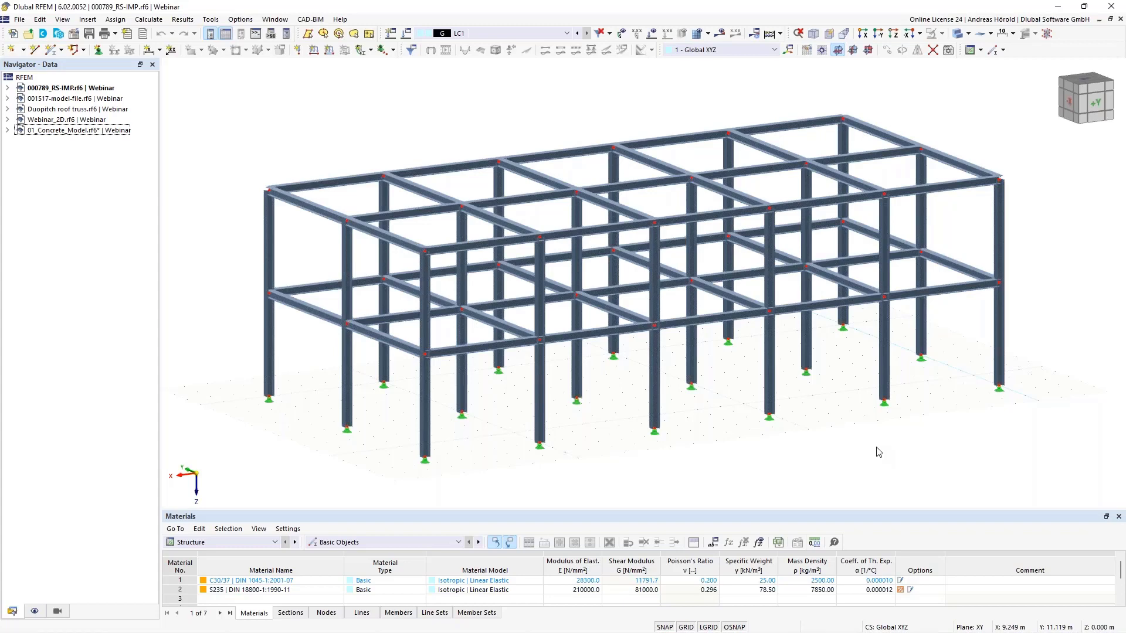
- Color the rendered members of the frame model by their section
{"action": "mouse_move", "coordinate": [845, 443]}
{"action": "middle_mouse_down", "text": "ctrl"}
{"action": "mouse_move", "coordinate": [877, 449]}
{"action": "mouse_move", "coordinate": [836, 444]}
{"action": "middle_mouse_up", "text": "ctrl"}
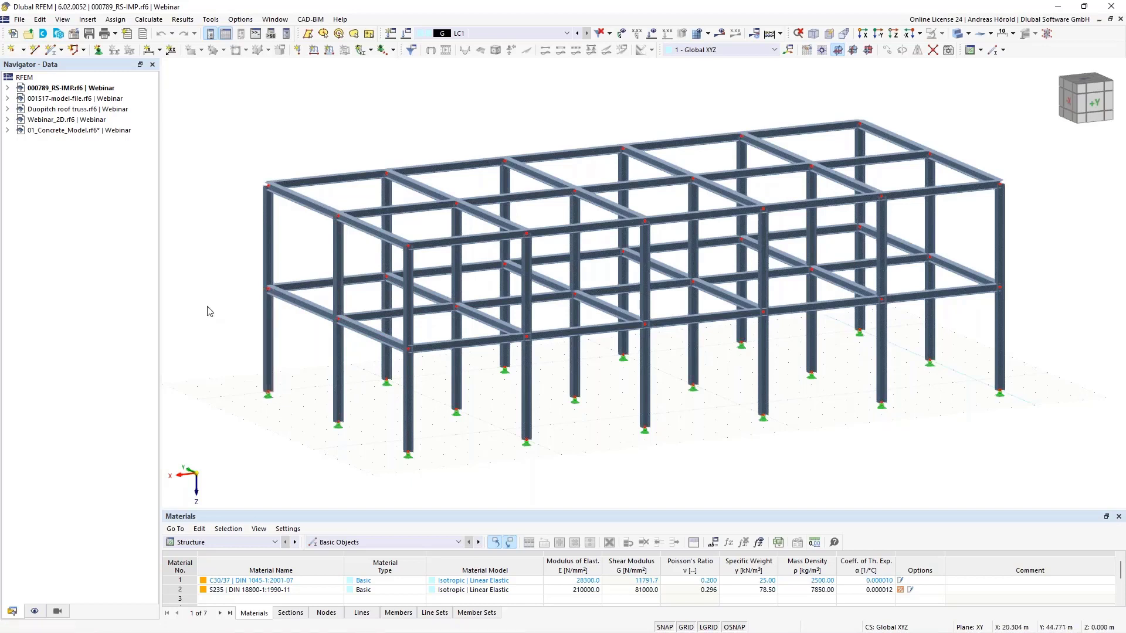
{"action": "left_click", "coordinate": [7, 88]}
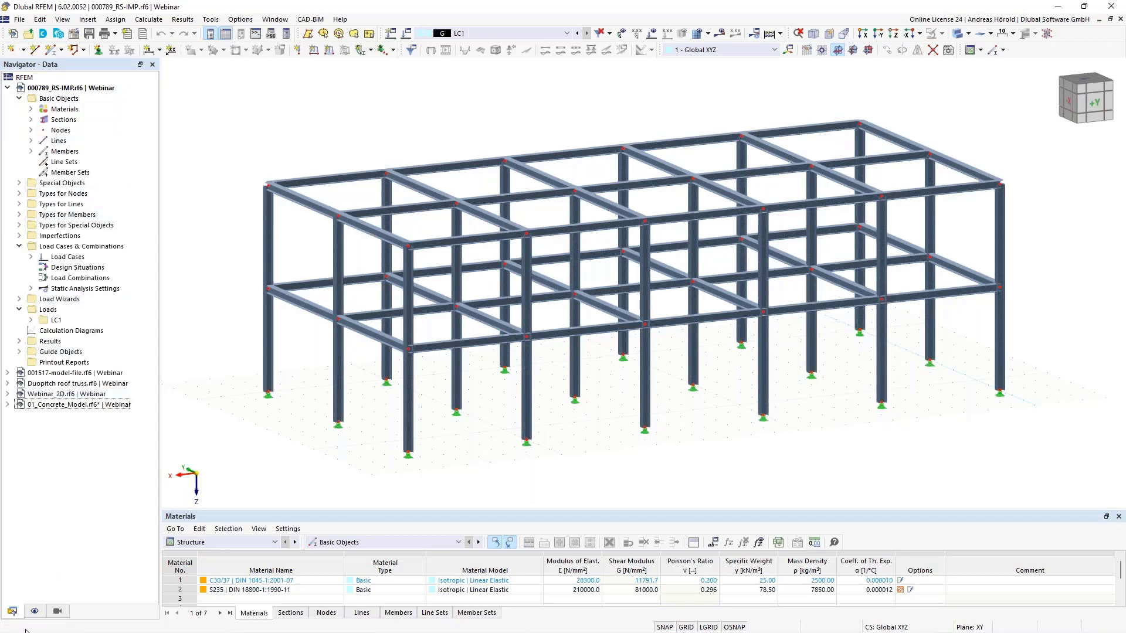
{"action": "left_click", "coordinate": [34, 612]}
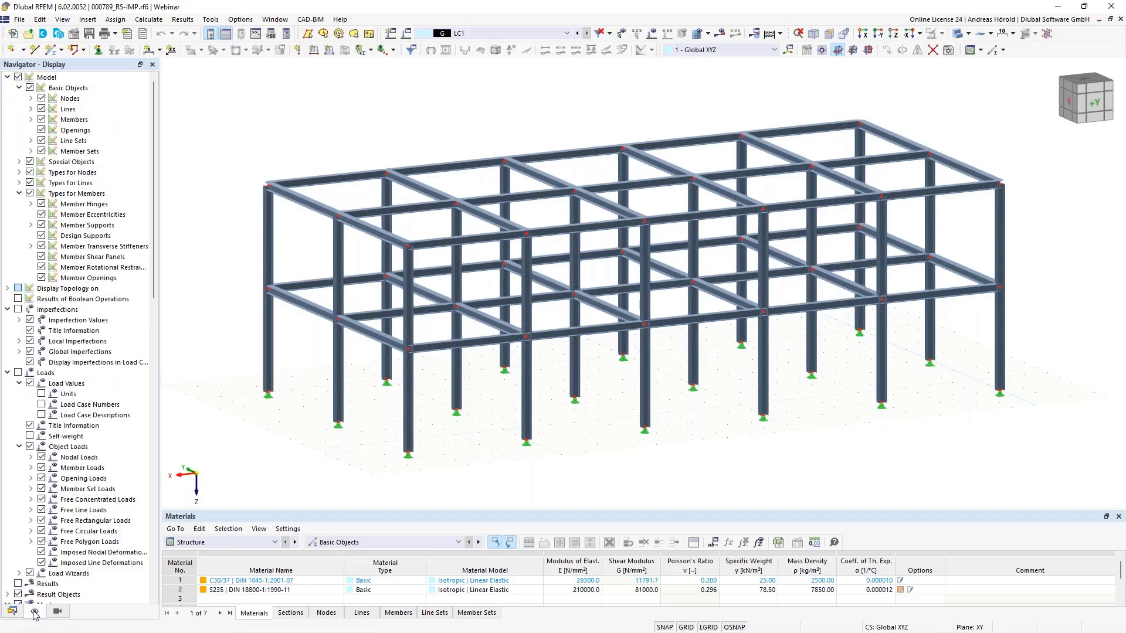
{"action": "scroll", "coordinate": [88, 457], "scroll_direction": "down", "scroll_amount": 5}
{"action": "scroll", "coordinate": [88, 459], "scroll_direction": "down", "scroll_amount": 15}
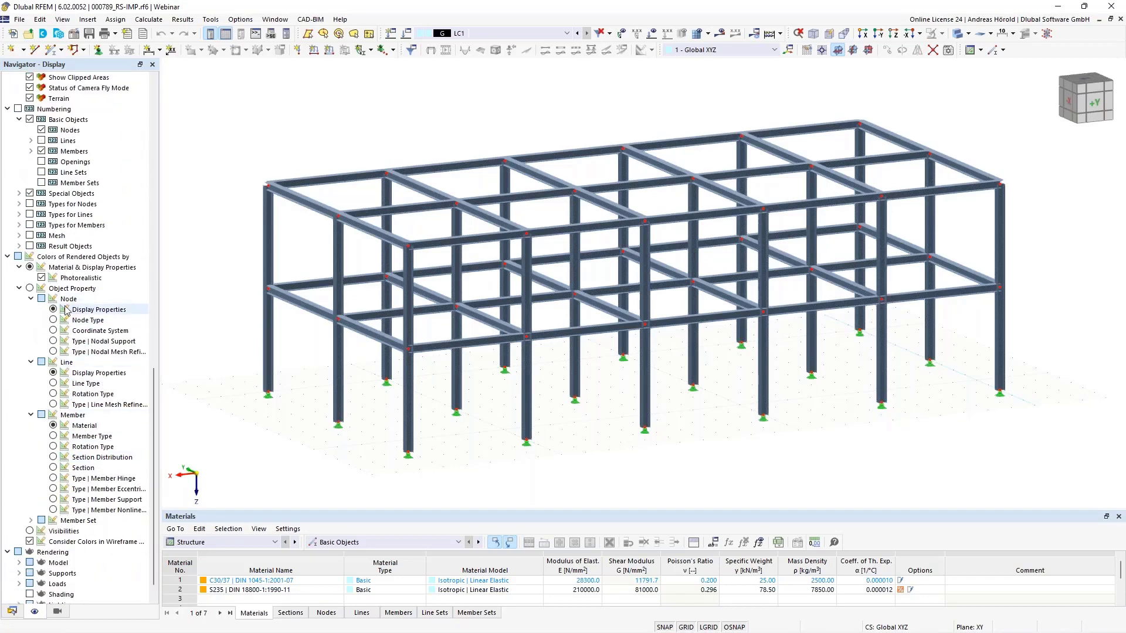
{"action": "left_click", "coordinate": [53, 437]}
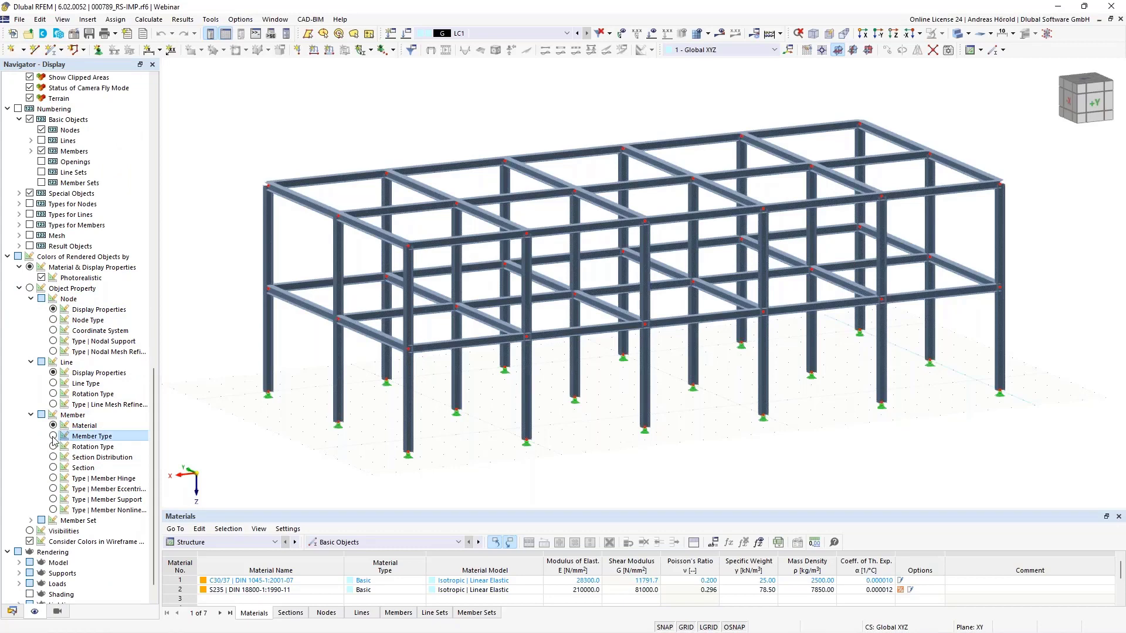
{"action": "left_click", "coordinate": [53, 468]}
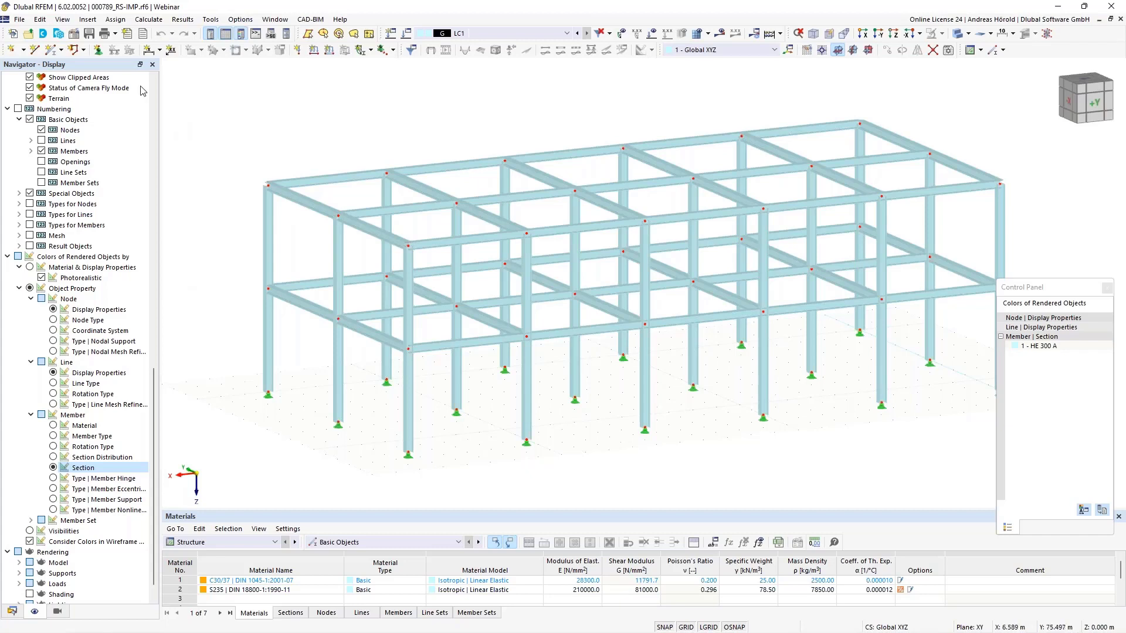
- Activate the Member Representatives option in the model's base data settings
{"action": "left_click", "coordinate": [74, 33]}
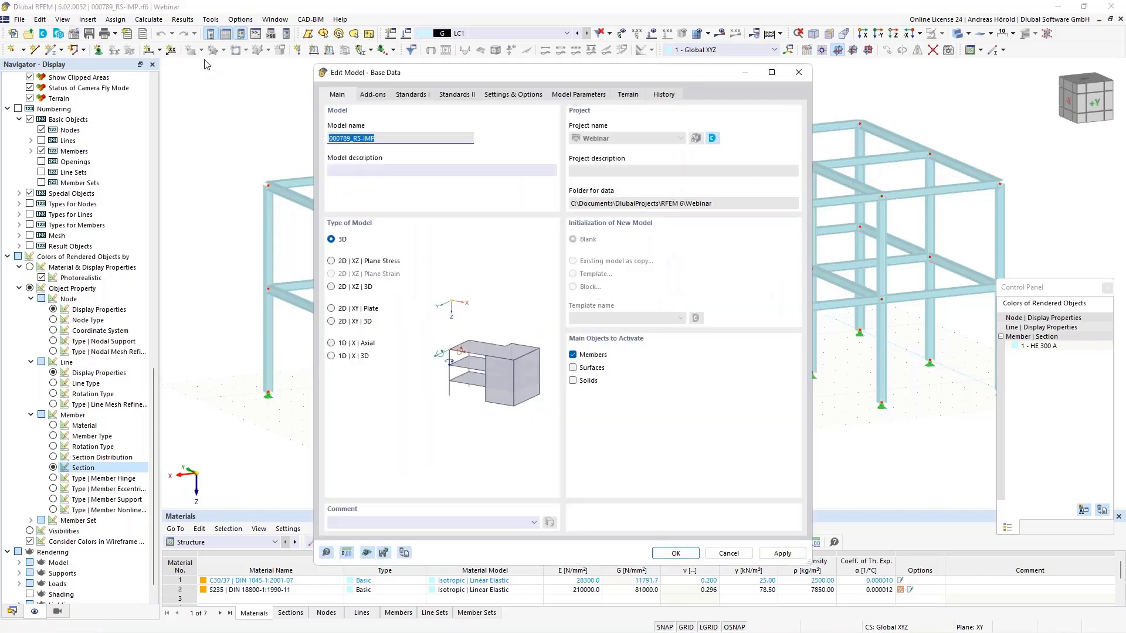
{"action": "left_click", "coordinate": [520, 96]}
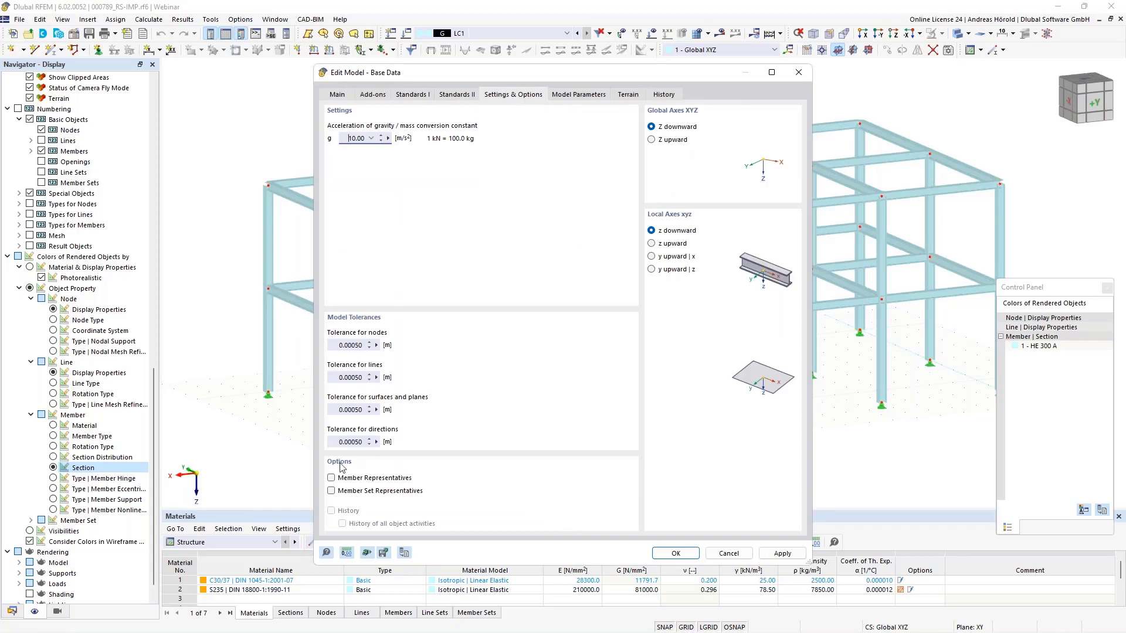
{"action": "left_click", "coordinate": [331, 479]}
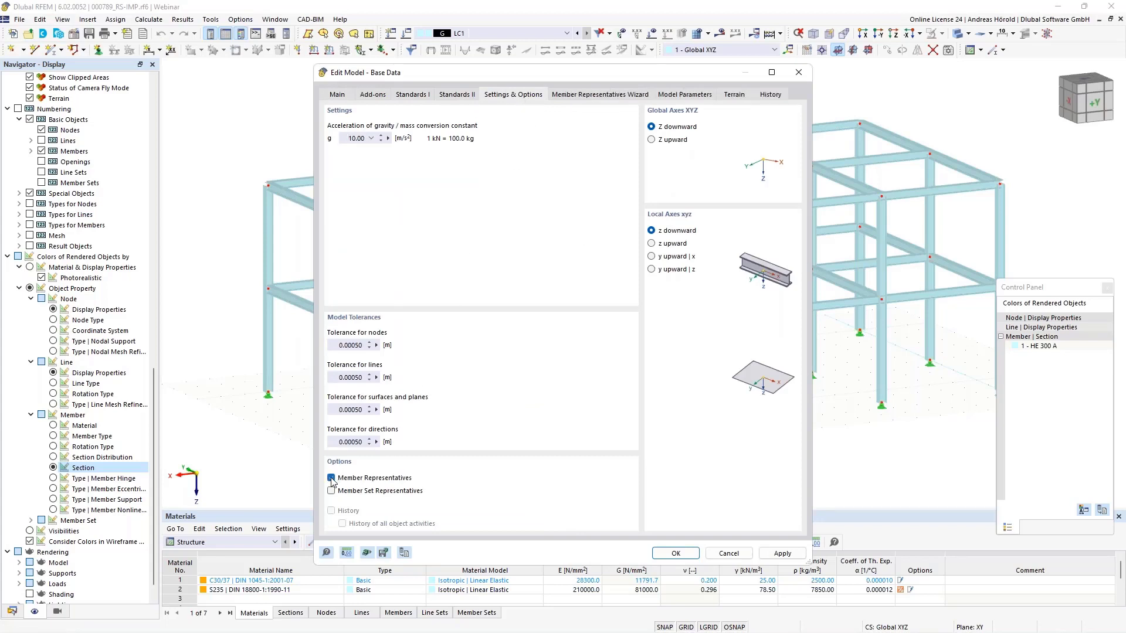
{"action": "left_click", "coordinate": [675, 553]}
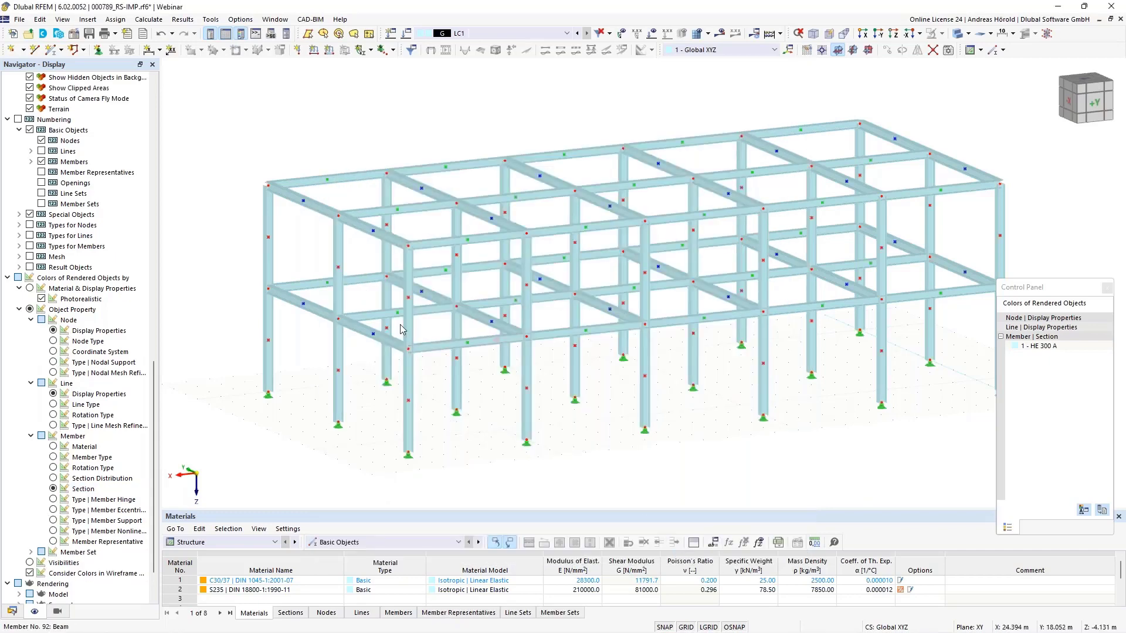
- Highlight the transverse-beam, longitudinal-beam and column representatives in the frame, and color the rendered members by Member Representative
{"action": "left_click", "coordinate": [374, 235]}
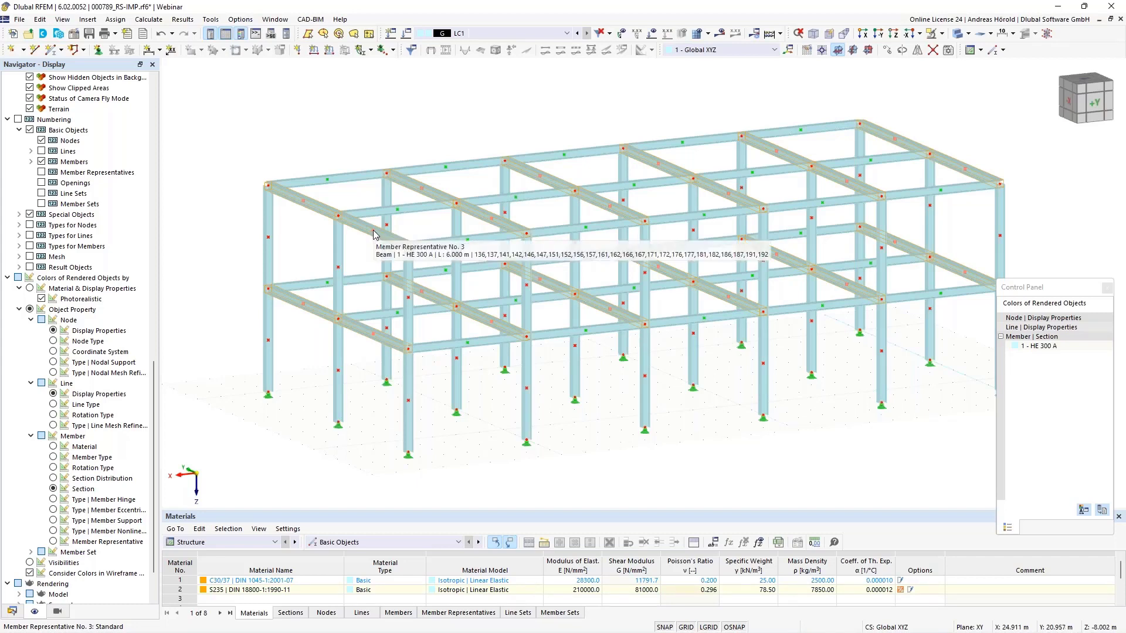
{"action": "left_click", "coordinate": [397, 212]}
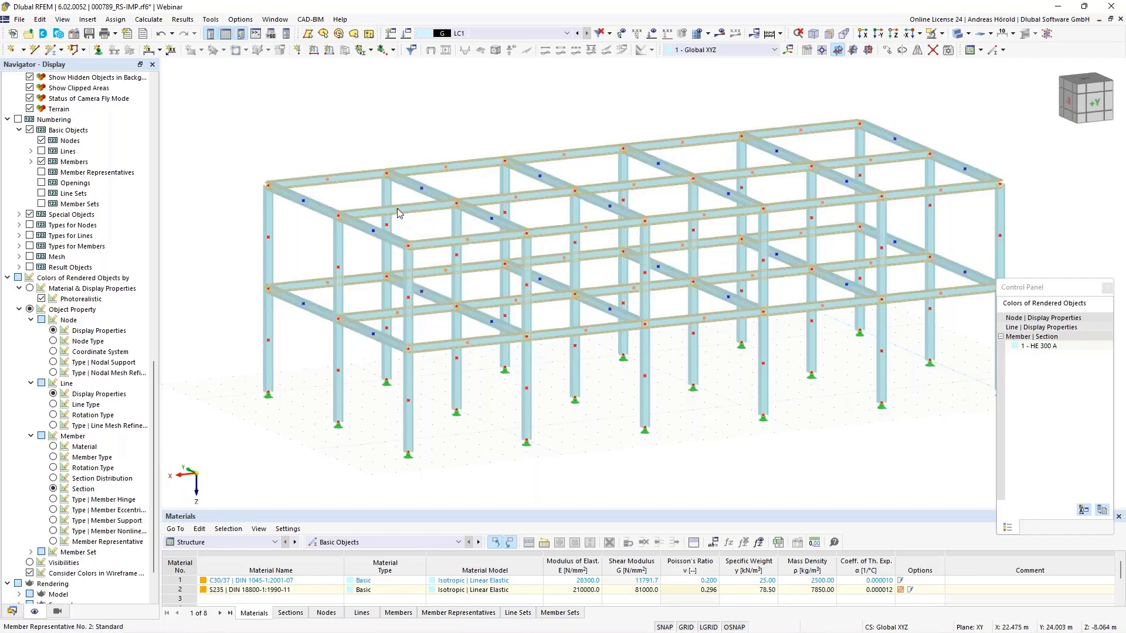
{"action": "left_click", "coordinate": [409, 403]}
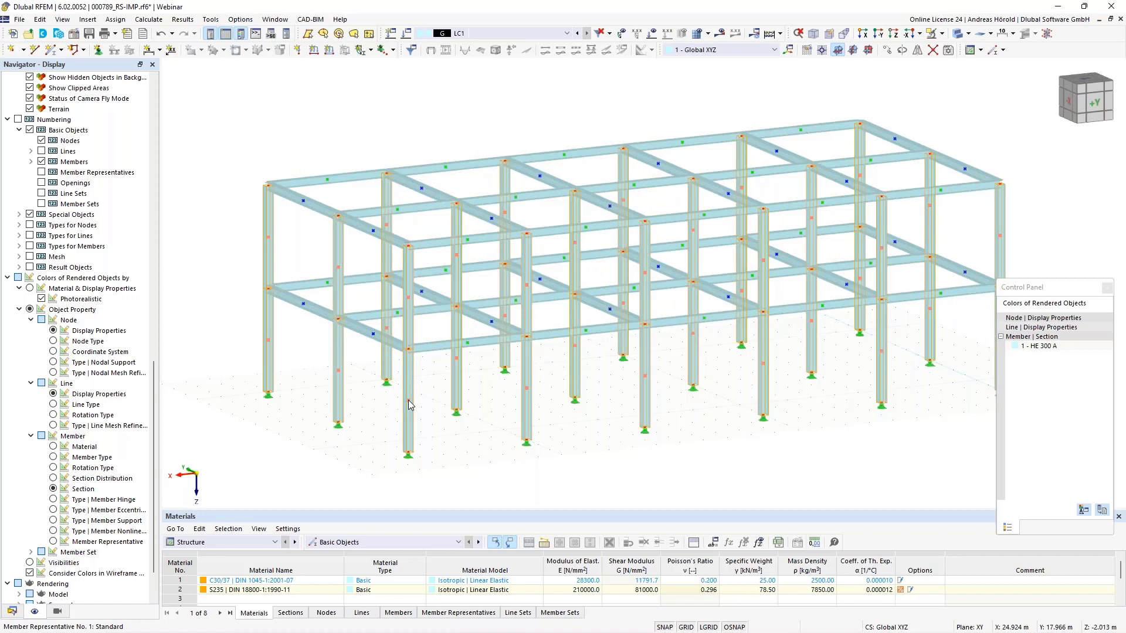
{"action": "left_click", "coordinate": [54, 543]}
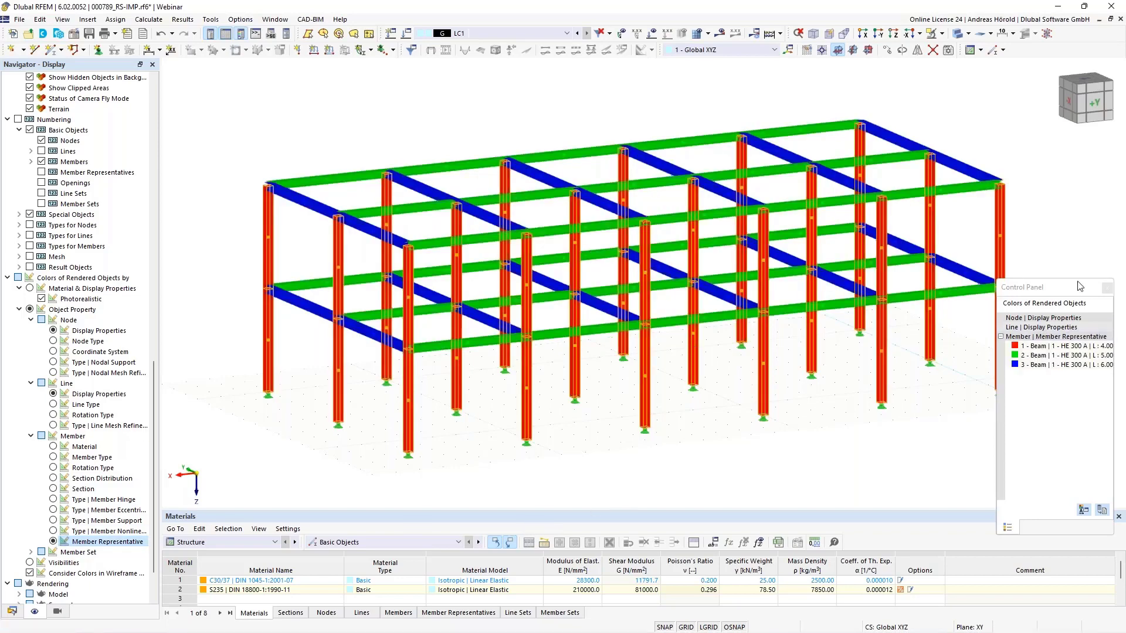
{"action": "left_click_drag", "start_coordinate": [1062, 293], "coordinate": [999, 258]}
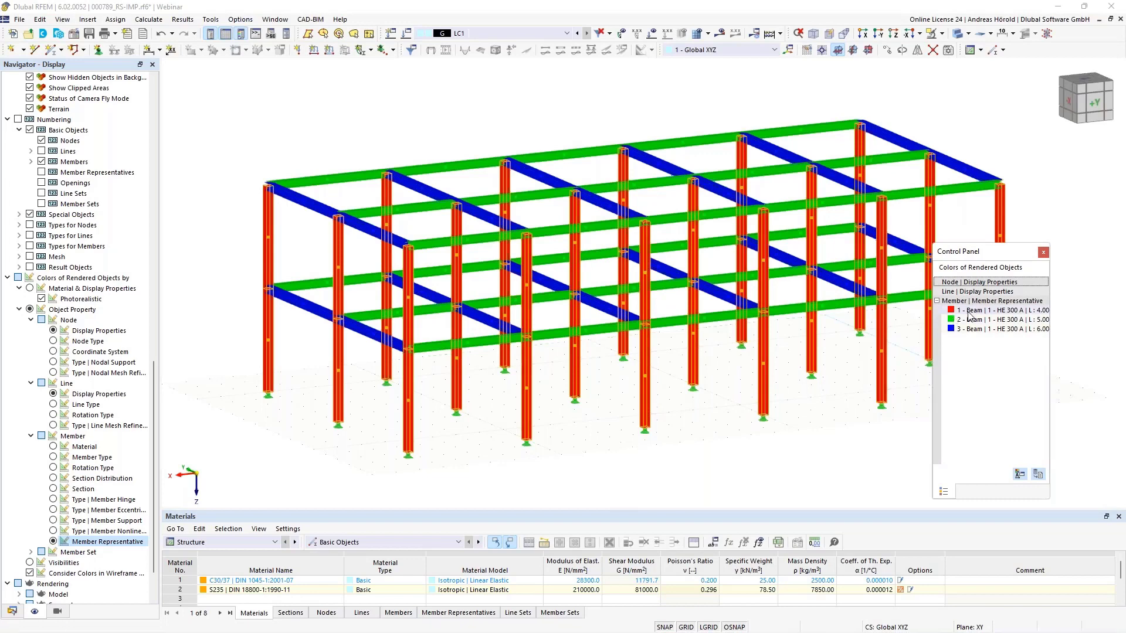
- Rename the column member representative with the user-defined name "Column HE 300 A"
{"action": "double_click", "coordinate": [409, 405]}
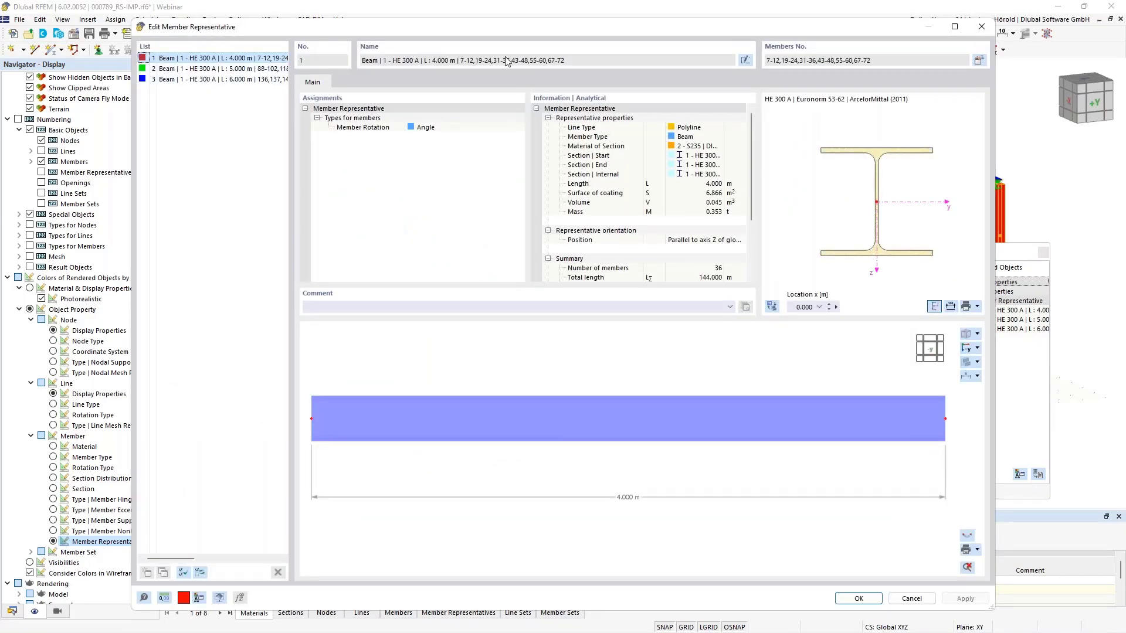
{"action": "left_click", "coordinate": [745, 60]}
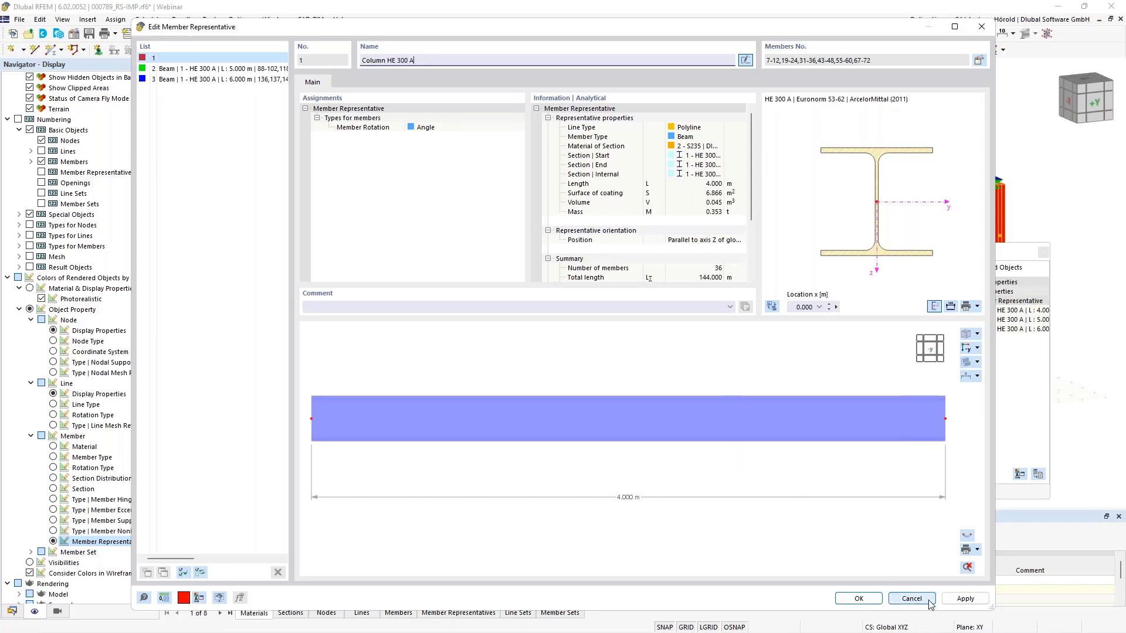
{"action": "left_click", "coordinate": [868, 599]}
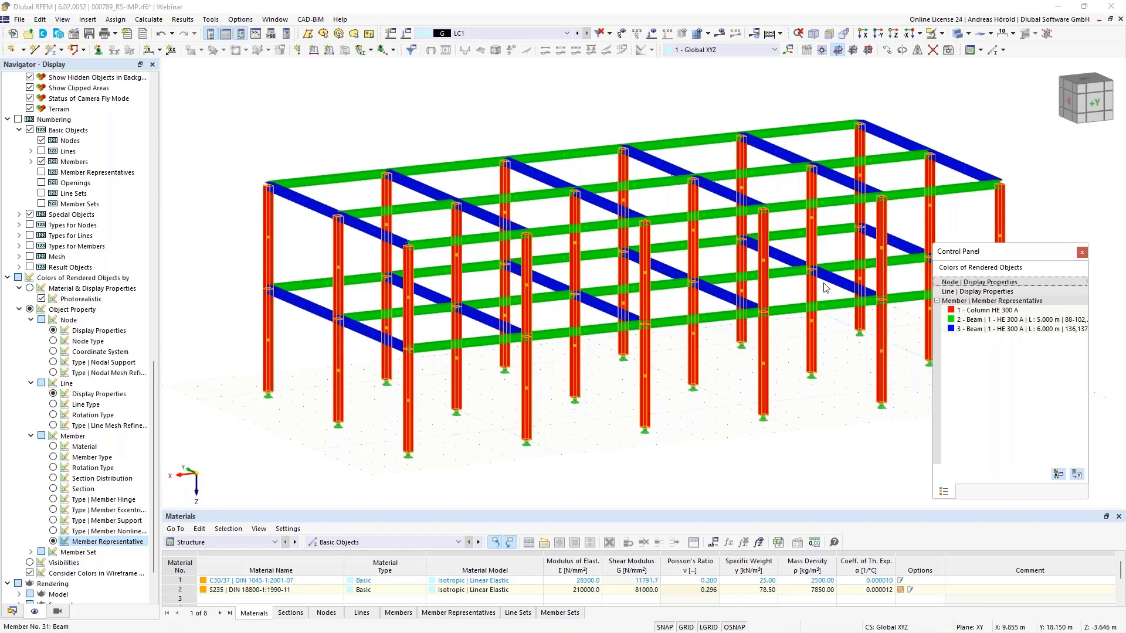
- Move all columns and transverse beams of the end frame at the building's +X end by 1 m in the global X direction
{"action": "middle_click_drag", "start_coordinate": [690, 378], "coordinate": [678, 358]}
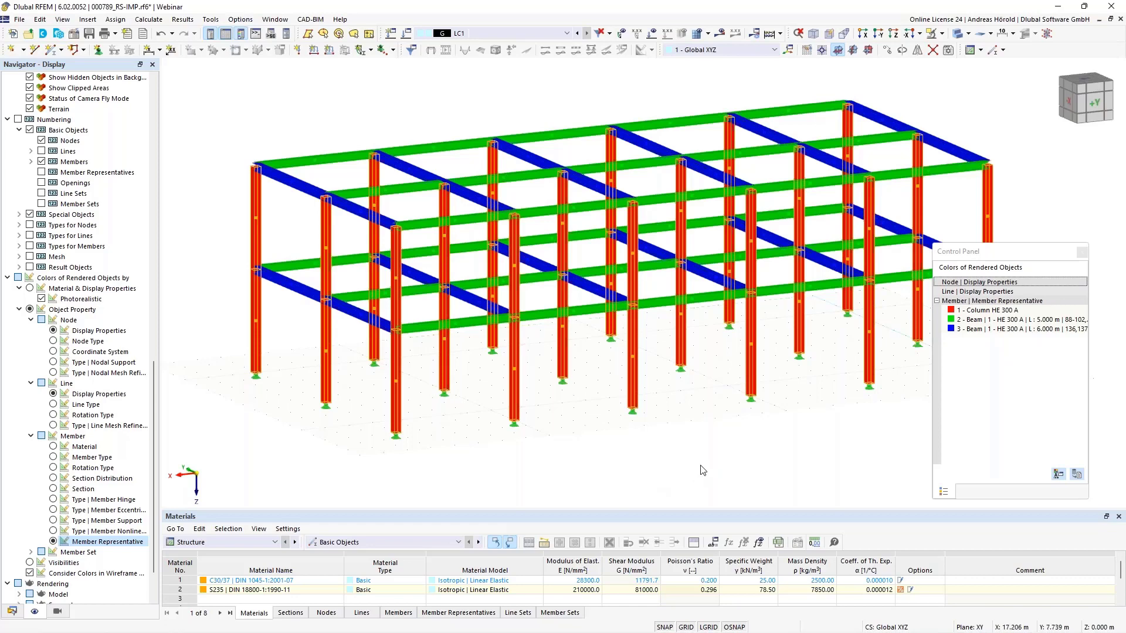
{"action": "middle_click_drag", "start_coordinate": [700, 467], "coordinate": [658, 487], "text": "ctrl"}
{"action": "scroll", "coordinate": [656, 485], "scroll_direction": "up", "scroll_amount": 1}
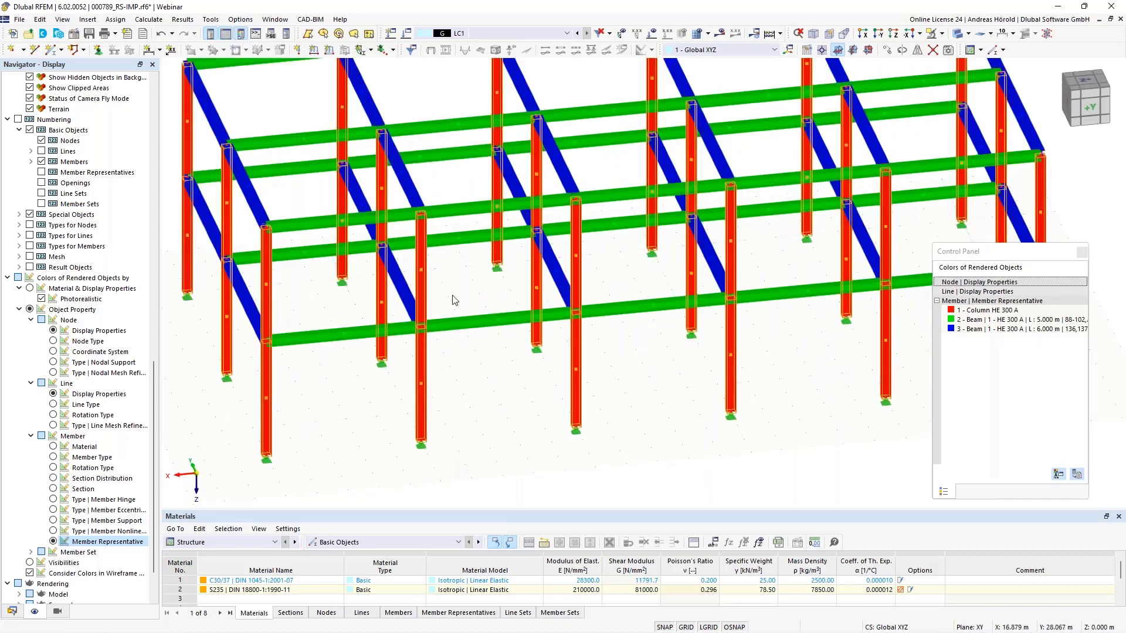
{"action": "scroll", "coordinate": [455, 299], "scroll_direction": "down", "scroll_amount": 2}
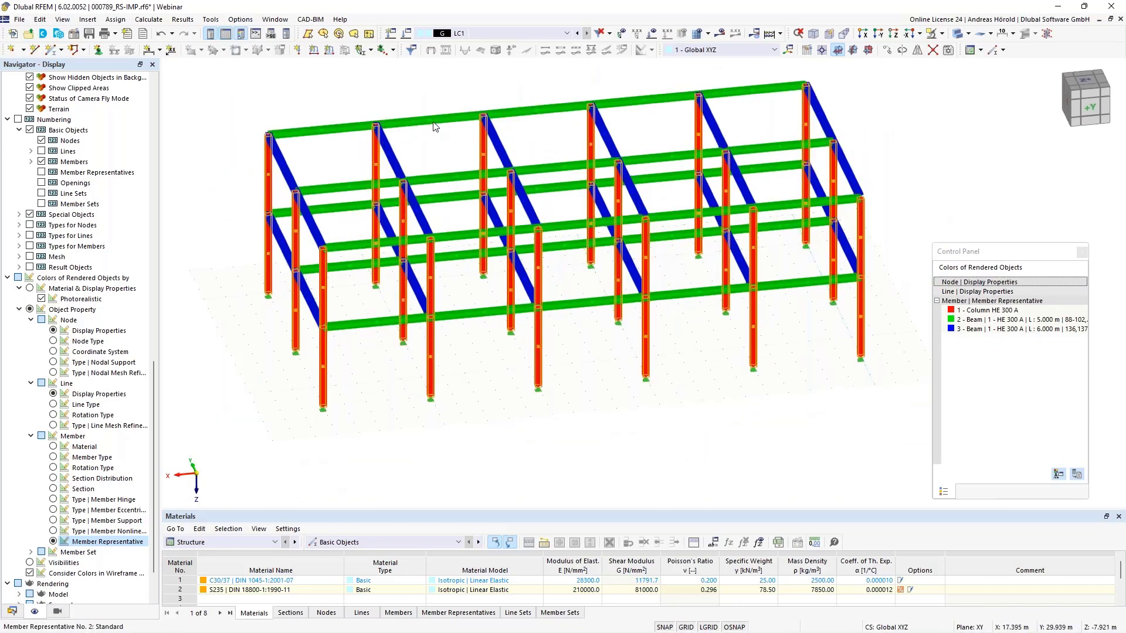
{"action": "mouse_move", "coordinate": [215, 459]}
{"action": "left_mouse_down"}
{"action": "mouse_move", "coordinate": [273, 383]}
{"action": "mouse_move", "coordinate": [322, 259]}
{"action": "mouse_move", "coordinate": [349, 112]}
{"action": "left_mouse_up"}
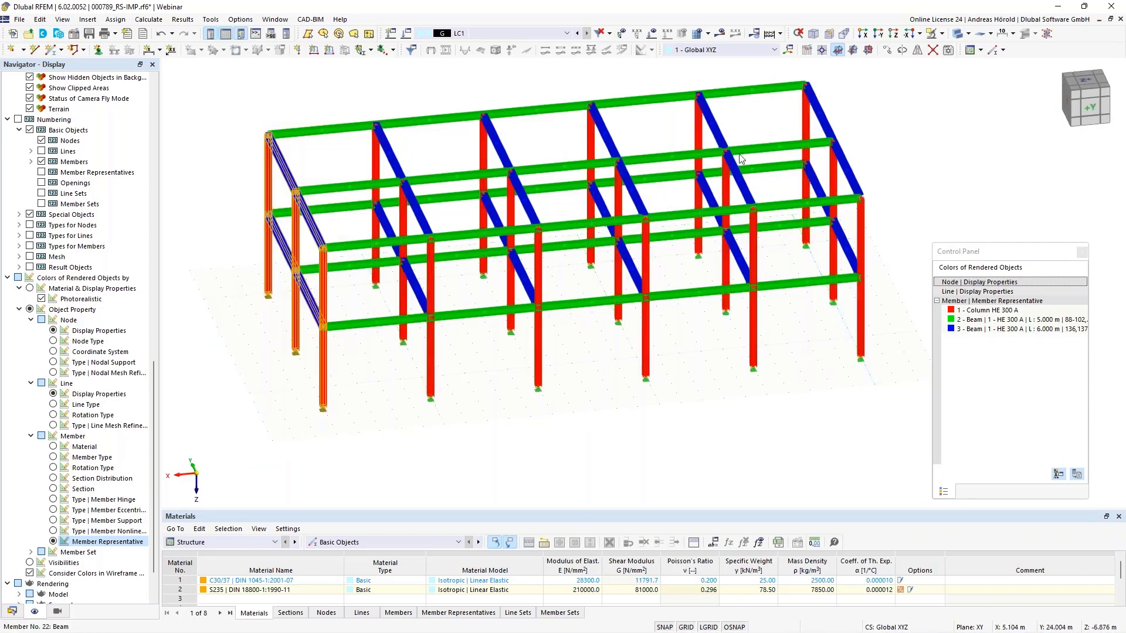
{"action": "left_click", "coordinate": [888, 51]}
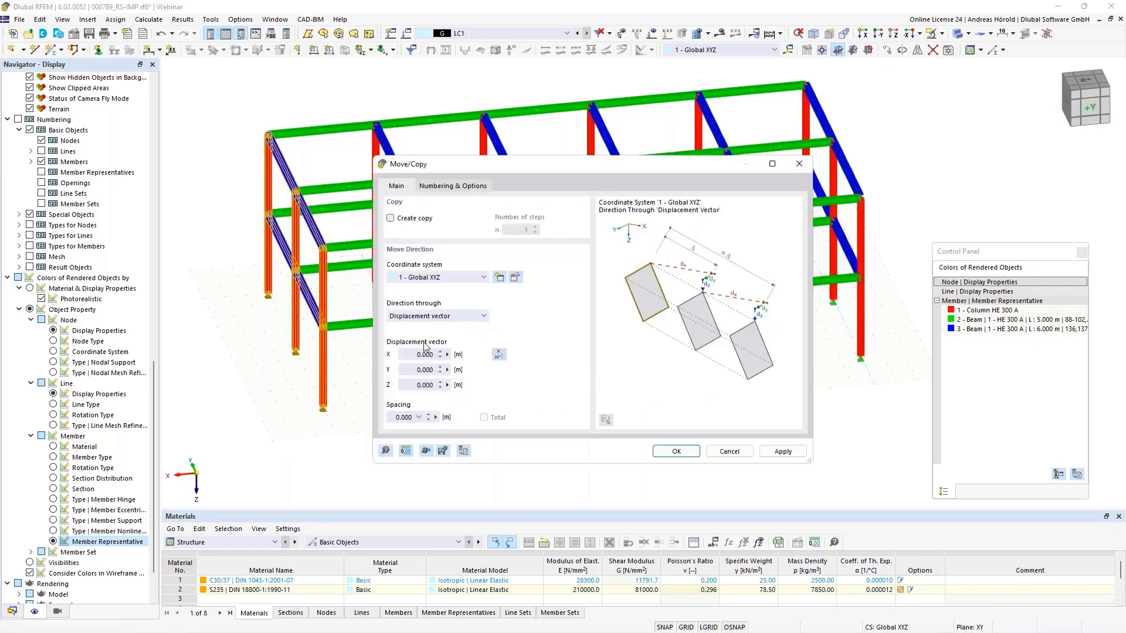
{"action": "left_click", "coordinate": [405, 355]}
{"action": "type", "text": "1"}
{"action": "left_click", "coordinate": [676, 452]}
{"action": "middle_click_drag", "start_coordinate": [537, 470], "coordinate": [576, 470], "text": "ctrl"}
{"action": "scroll", "coordinate": [576, 470], "scroll_direction": "up", "scroll_amount": 1}
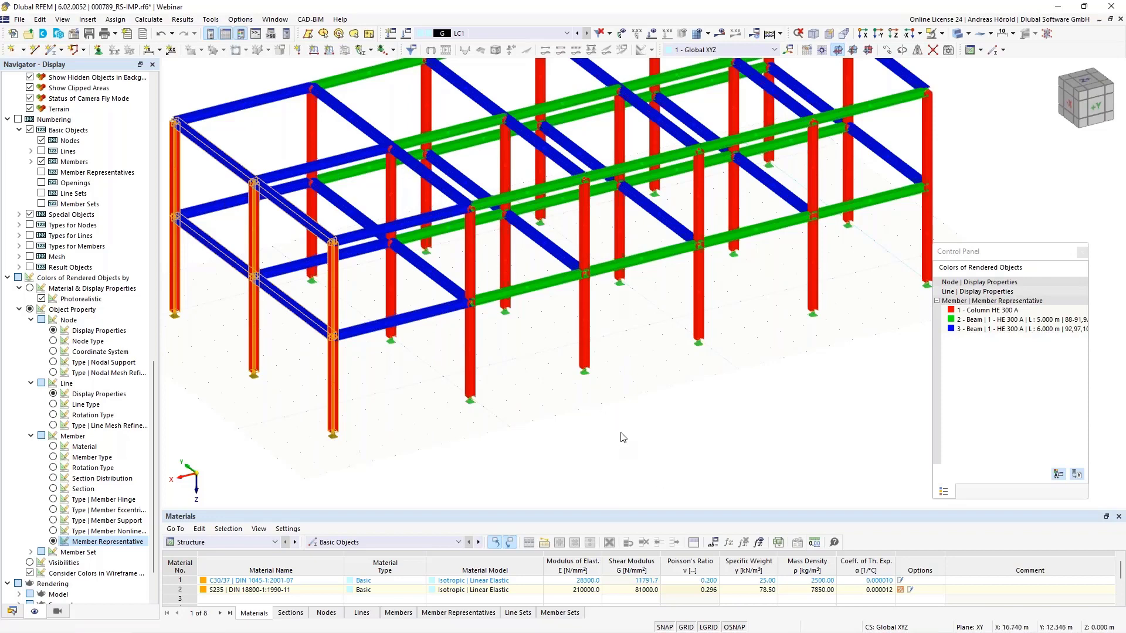
{"action": "scroll", "coordinate": [621, 438], "scroll_direction": "down", "scroll_amount": 1}
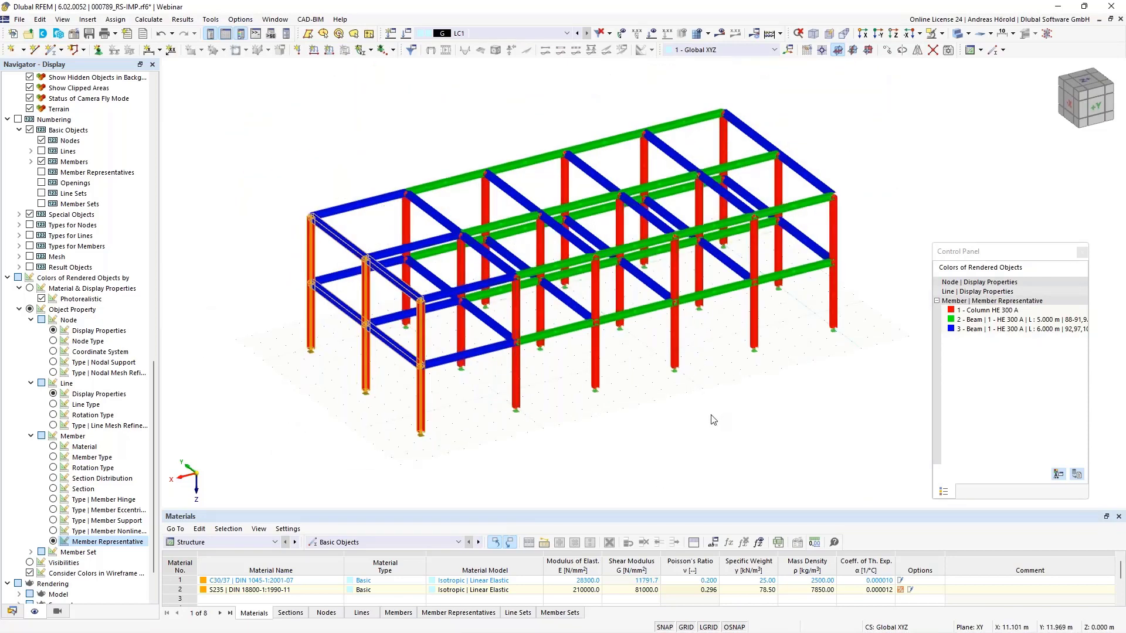
{"action": "left_click", "coordinate": [372, 483]}
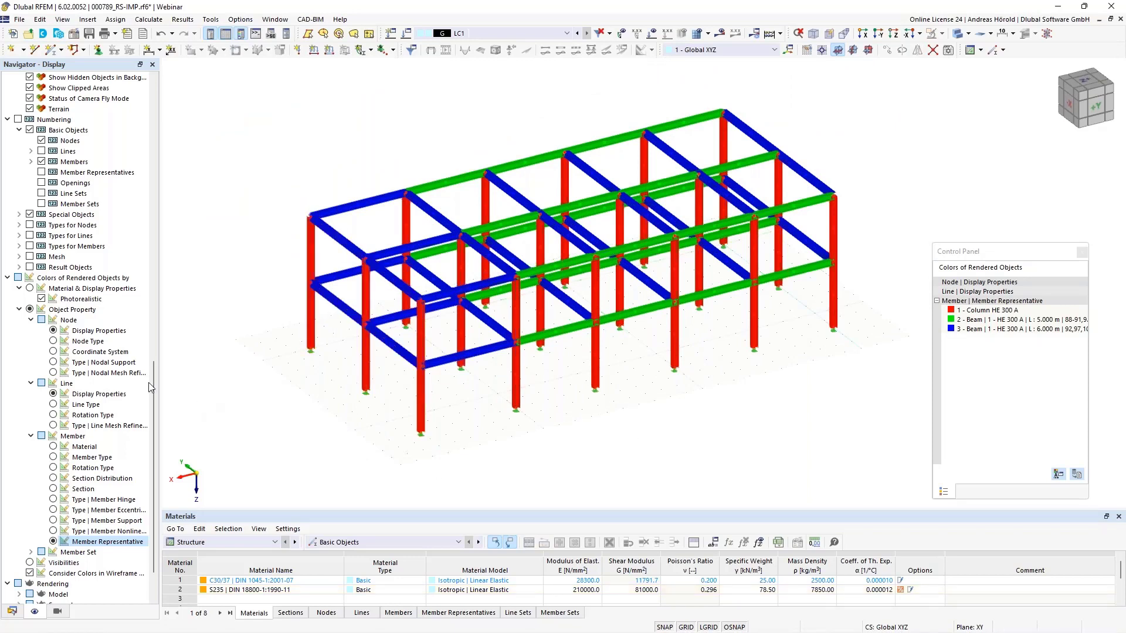
- Color the rendered members by material and hide the member representatives in the model display
{"action": "left_click", "coordinate": [54, 447]}
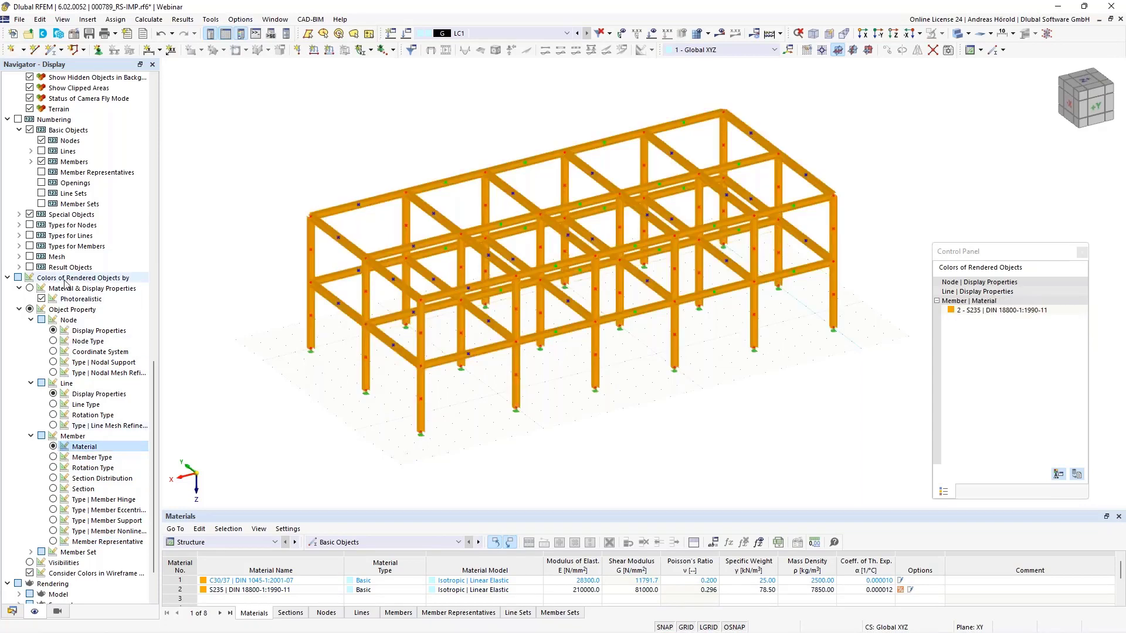
{"action": "scroll", "coordinate": [66, 268], "scroll_direction": "down", "scroll_amount": 15}
{"action": "scroll", "coordinate": [66, 267], "scroll_direction": "up", "scroll_amount": 1}
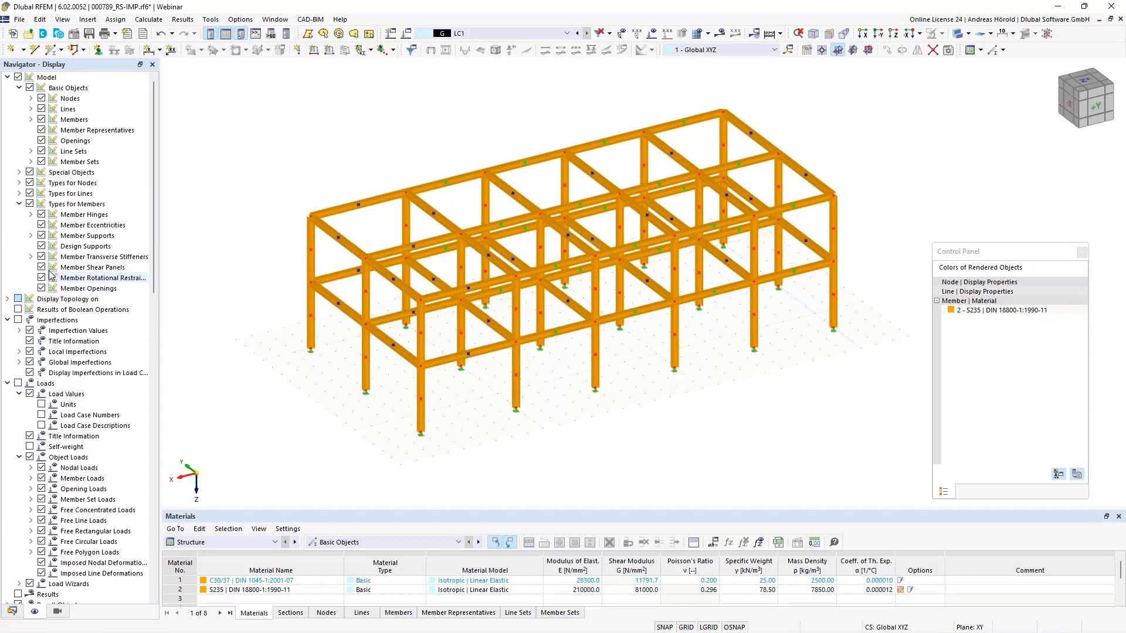
{"action": "left_click", "coordinate": [41, 130]}
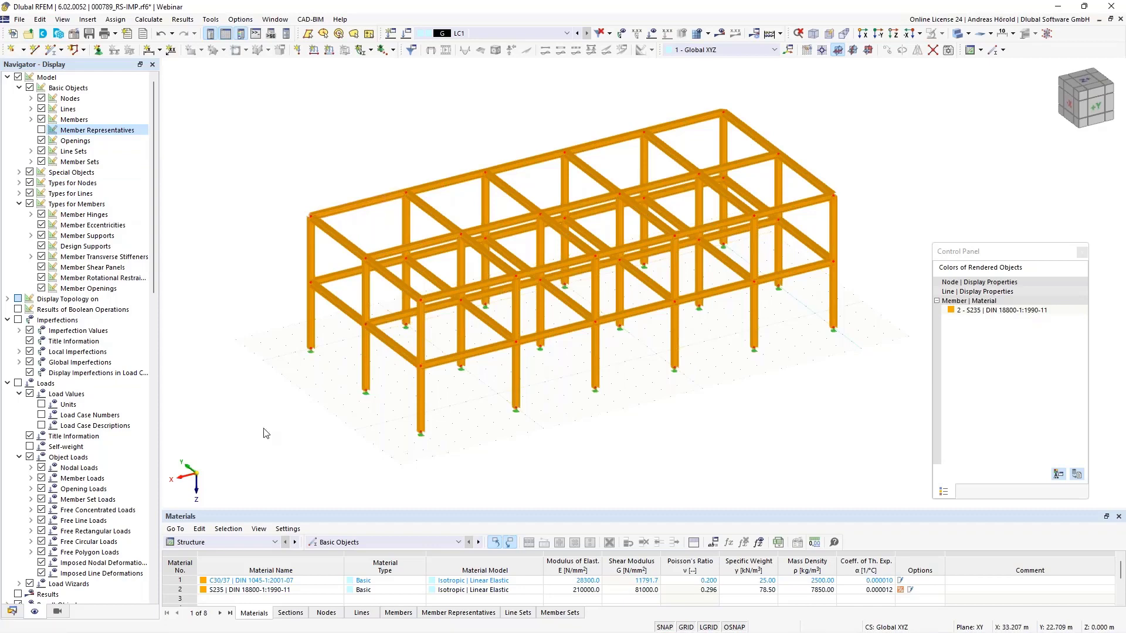
- Start a new object selection among the guide objects and include members as its object type
{"action": "scroll", "coordinate": [271, 426], "scroll_direction": "up", "scroll_amount": 1}
{"action": "middle_click_drag", "start_coordinate": [271, 426], "coordinate": [245, 439]}
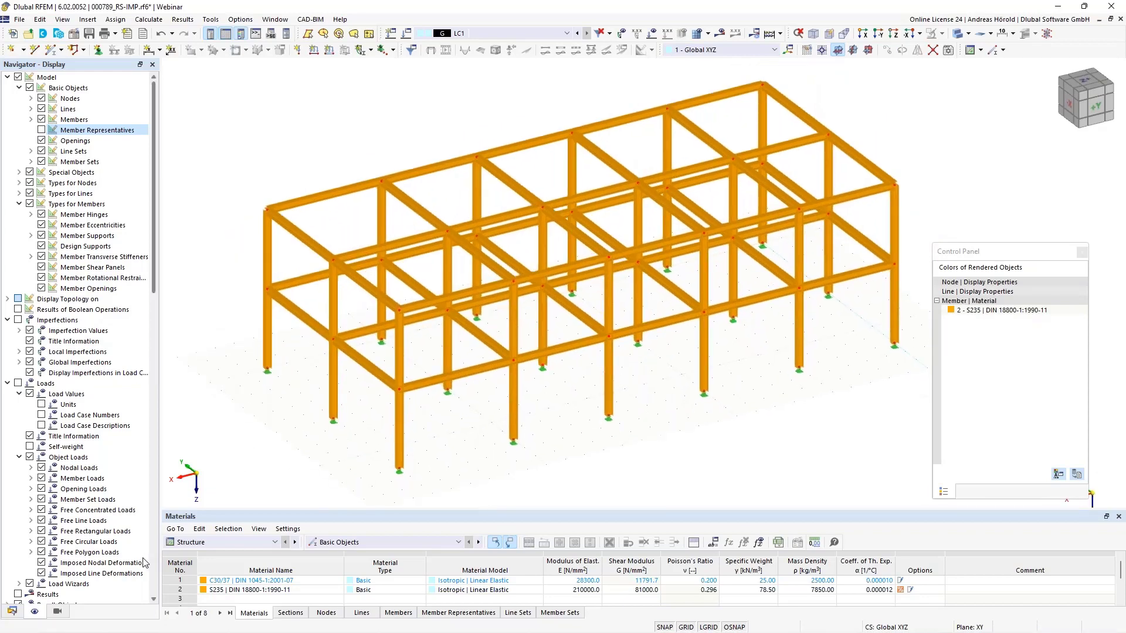
{"action": "left_click", "coordinate": [12, 611]}
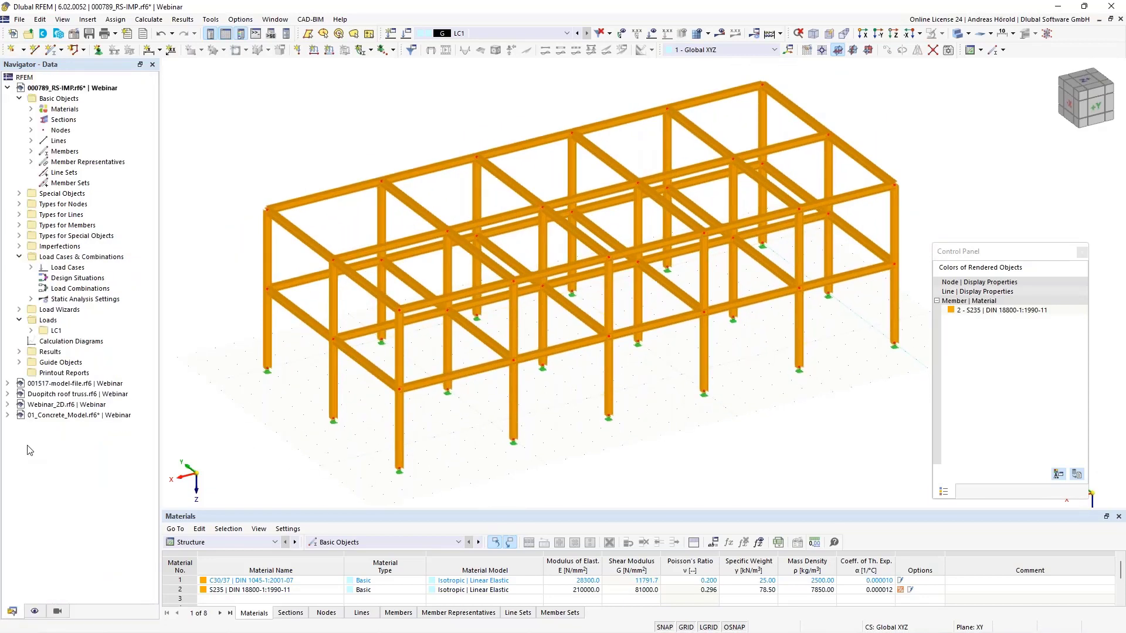
{"action": "left_click", "coordinate": [19, 363]}
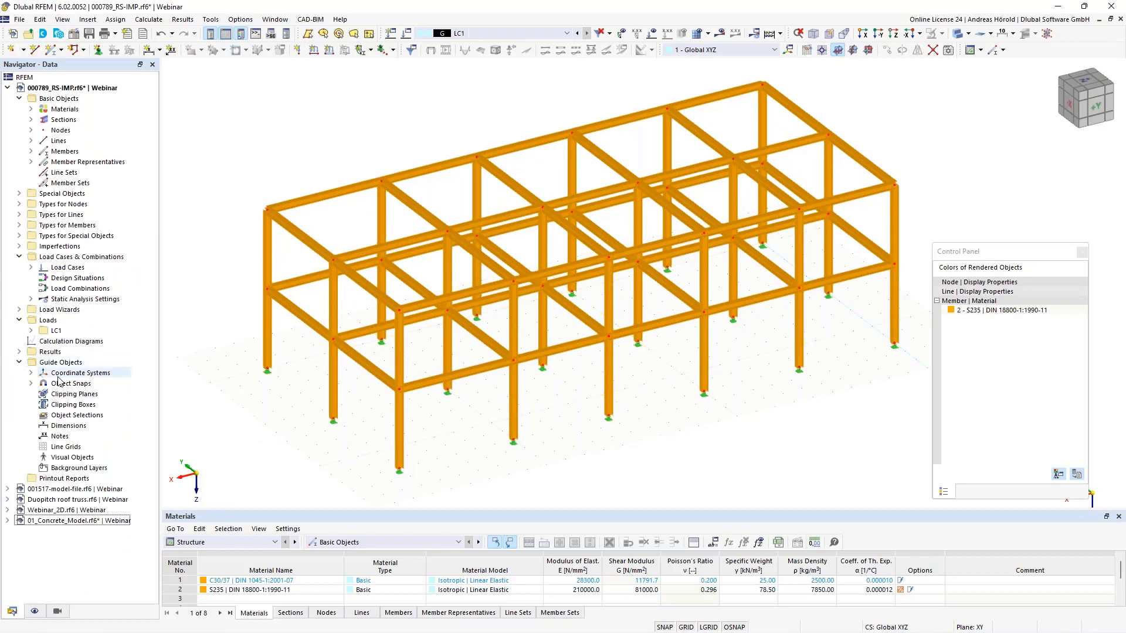
{"action": "right_click", "coordinate": [71, 417]}
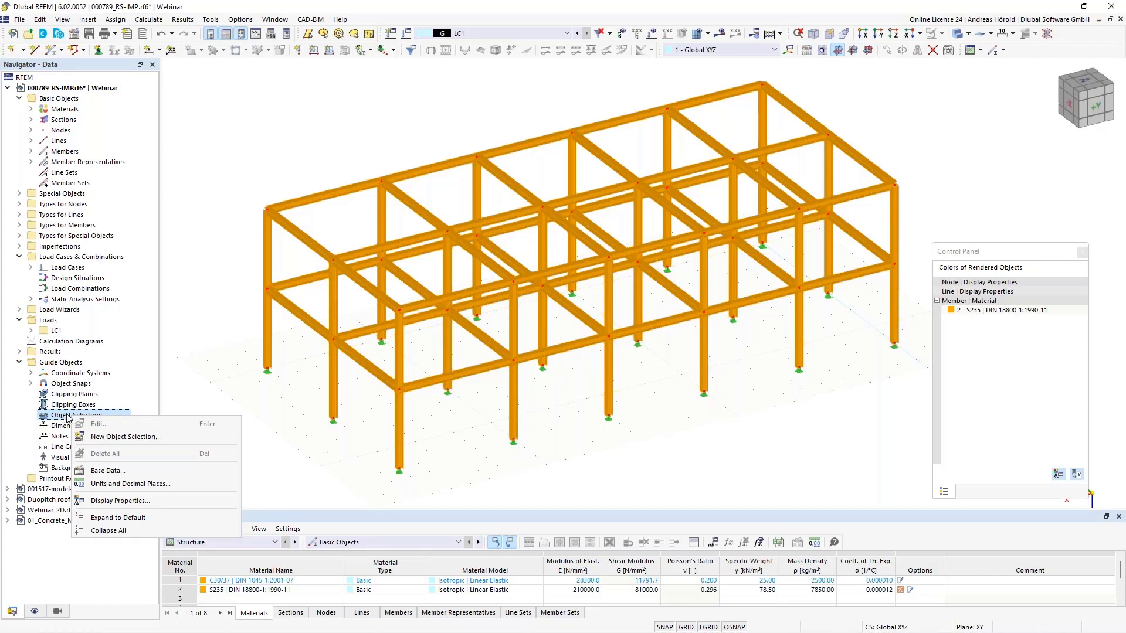
{"action": "left_click", "coordinate": [136, 438]}
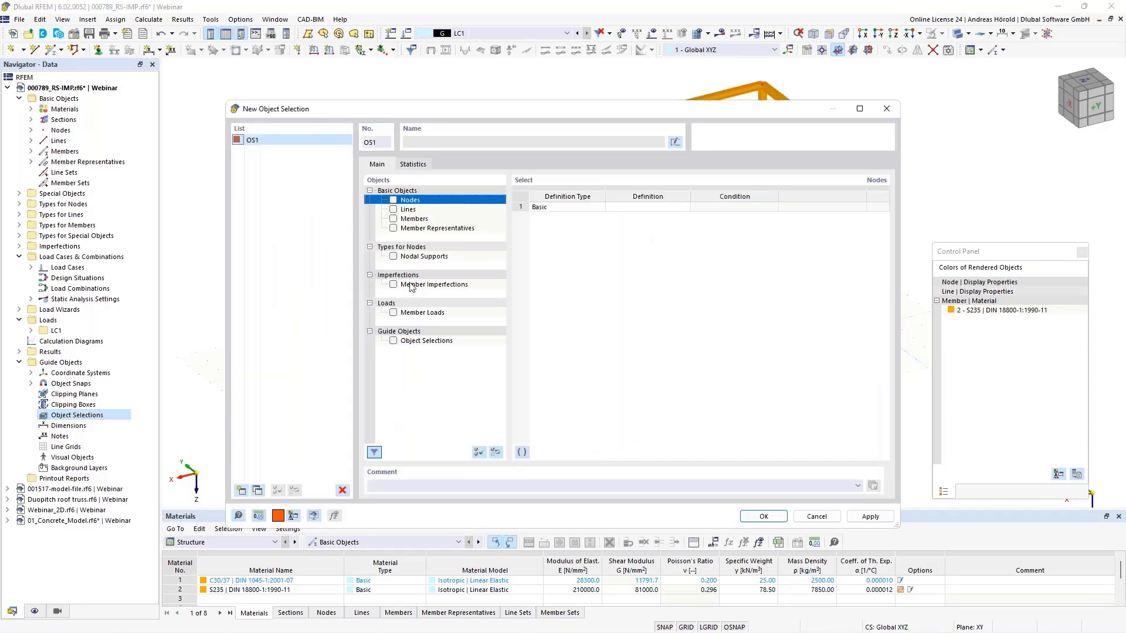
{"action": "left_click", "coordinate": [394, 221]}
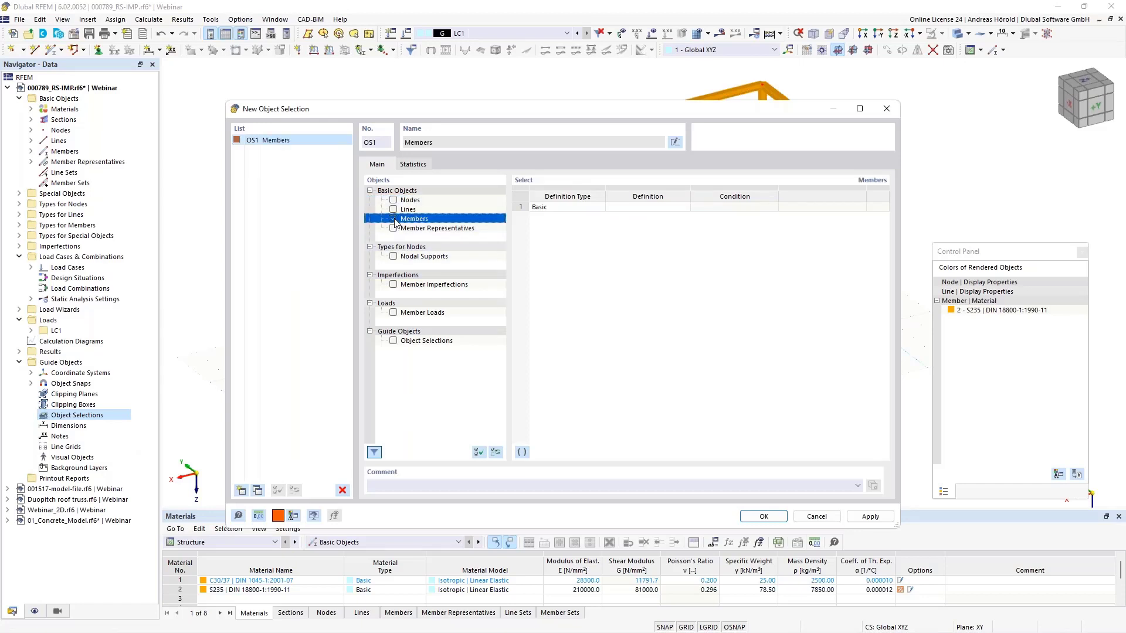
- Define the selection criterion as Parallel to member, using front corner column member 67 as the reference
{"action": "left_click", "coordinate": [645, 208]}
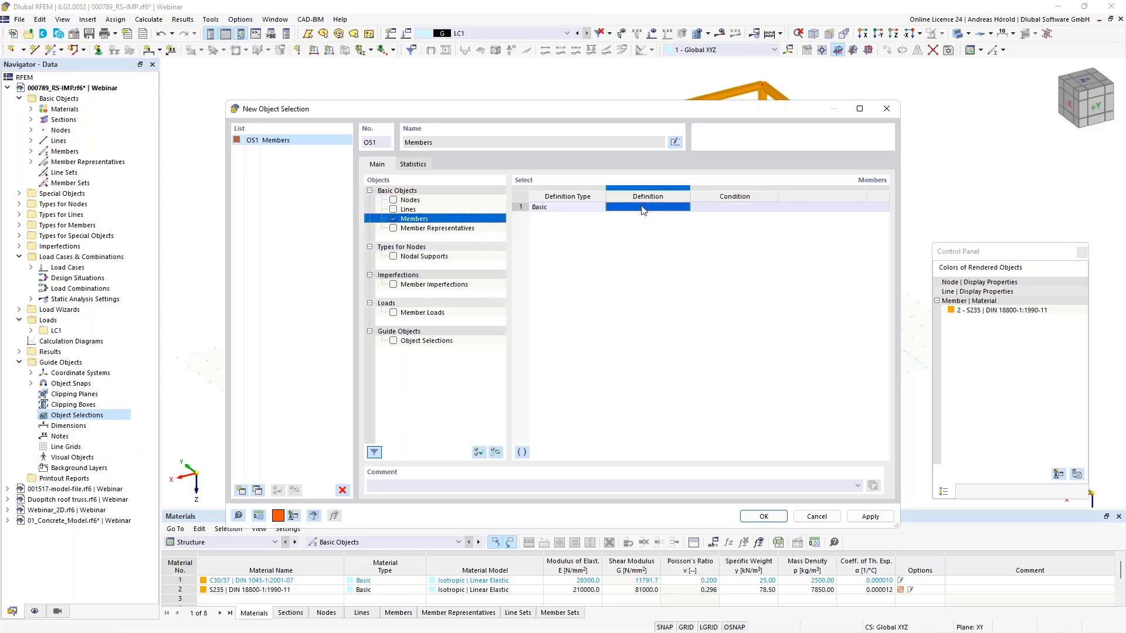
{"action": "left_click", "coordinate": [658, 208]}
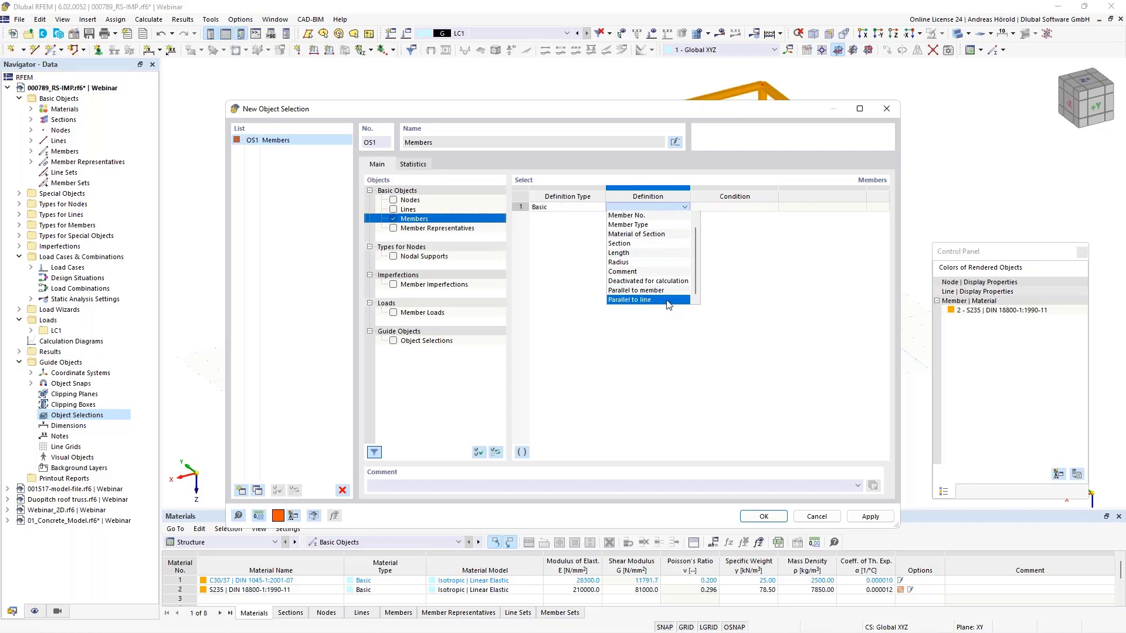
{"action": "left_click", "coordinate": [658, 290]}
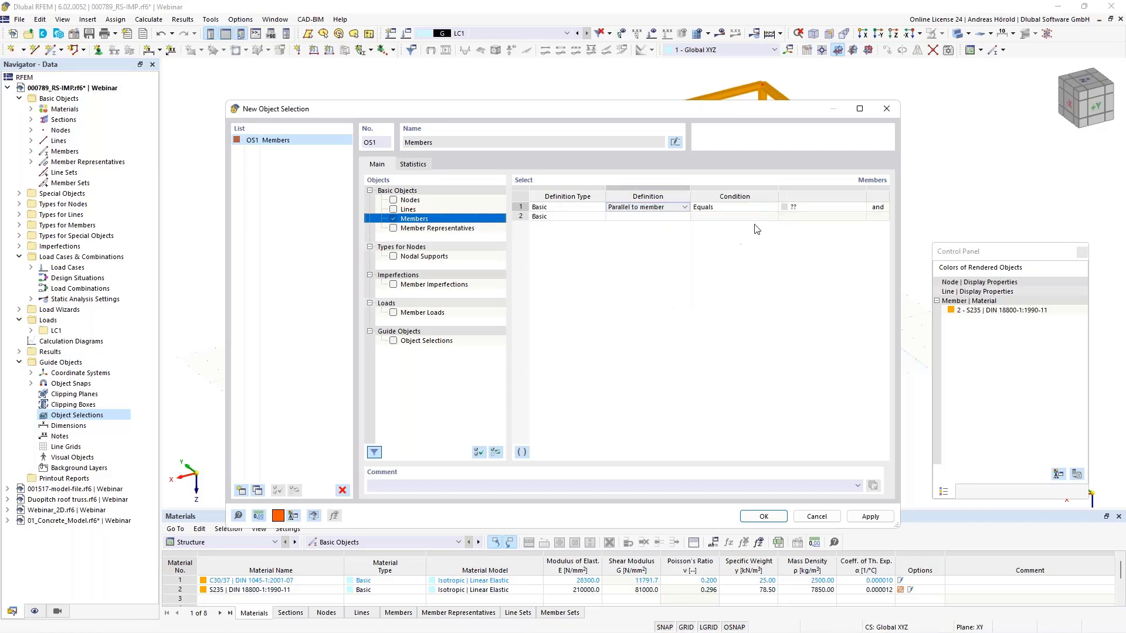
{"action": "left_click", "coordinate": [825, 210]}
{"action": "left_click", "coordinate": [857, 209]}
{"action": "left_click", "coordinate": [860, 208]}
{"action": "left_click", "coordinate": [400, 449]}
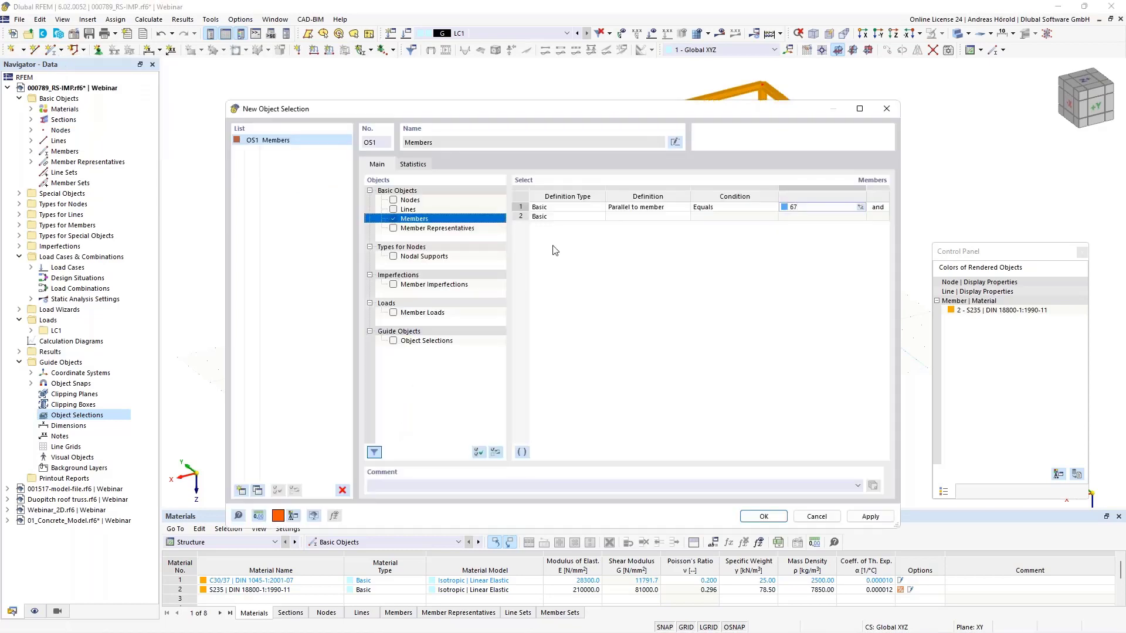
- Give the object selection the user-defined name "Column" and save it
{"action": "left_click", "coordinate": [449, 143]}
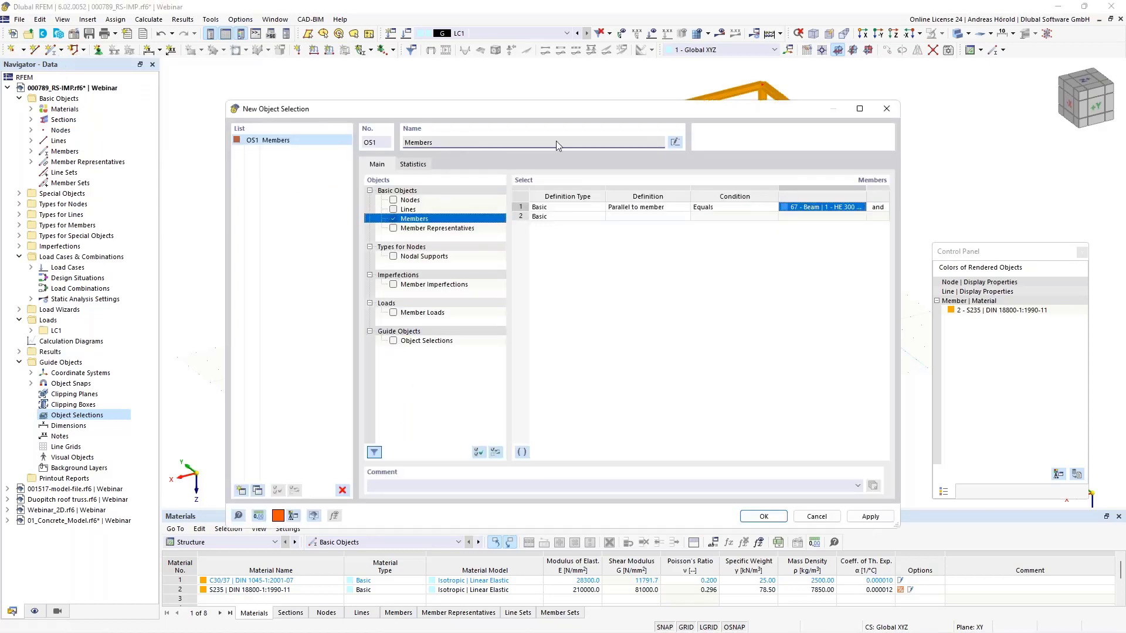
{"action": "left_click", "coordinate": [676, 143]}
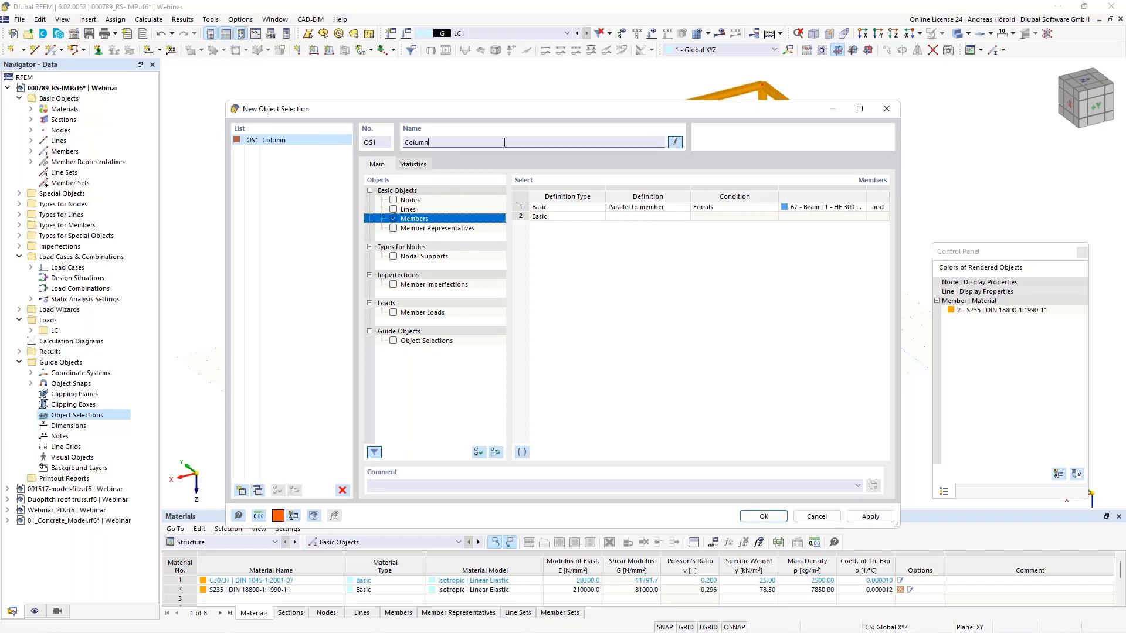
{"action": "left_click", "coordinate": [760, 517]}
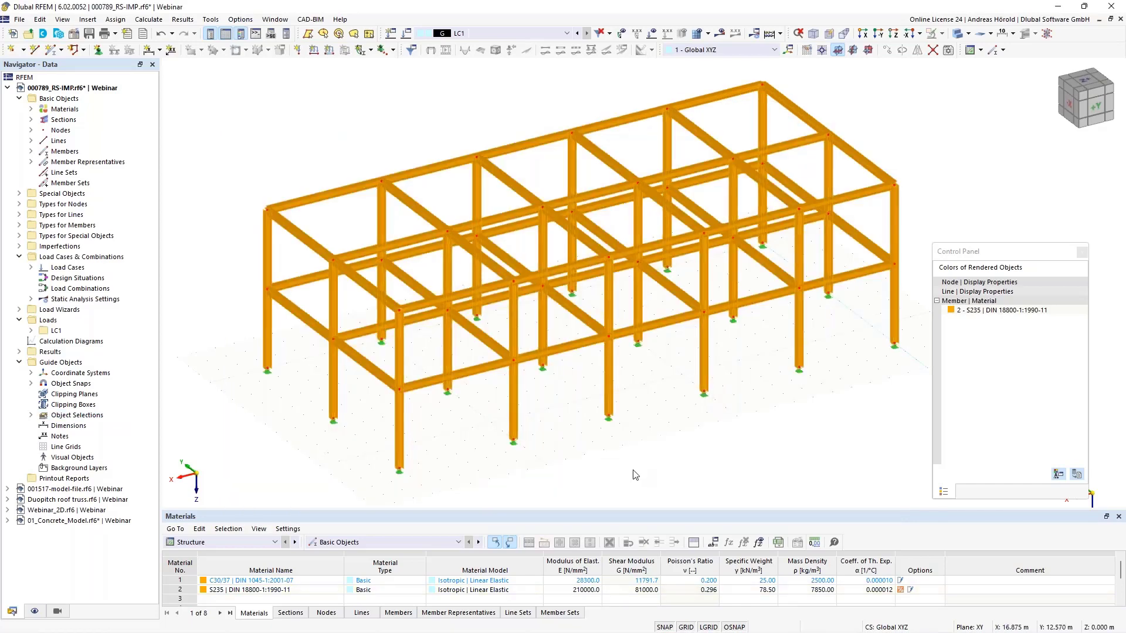
- Activate visibilities for the Column object selection to isolate the columns in the model
{"action": "left_click", "coordinate": [31, 415]}
{"action": "left_click", "coordinate": [78, 427]}
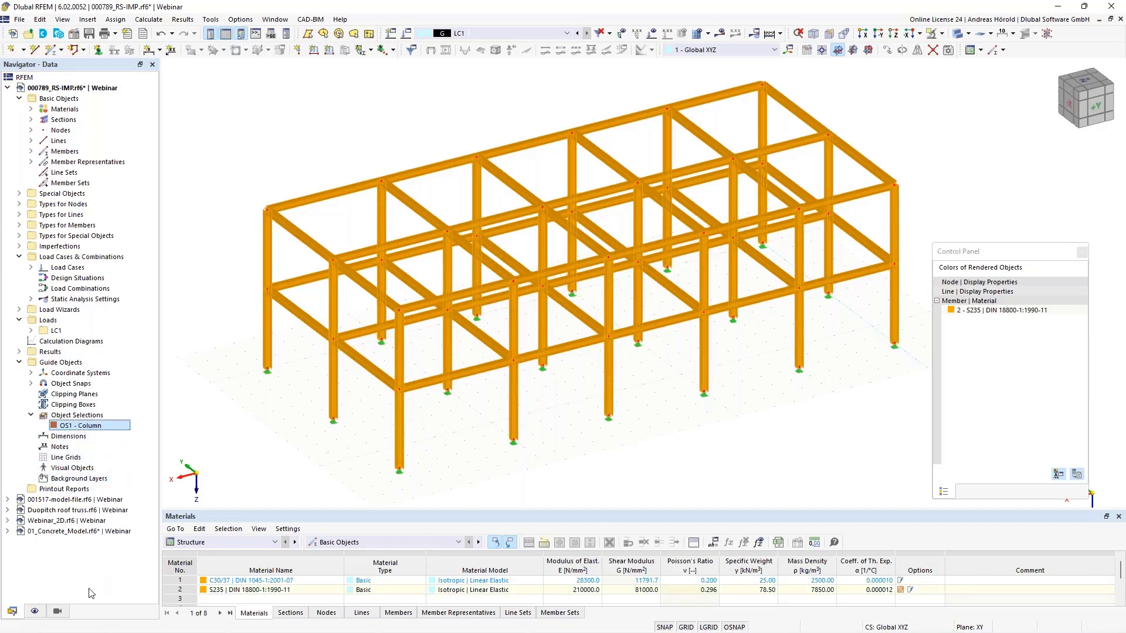
{"action": "left_click", "coordinate": [58, 613]}
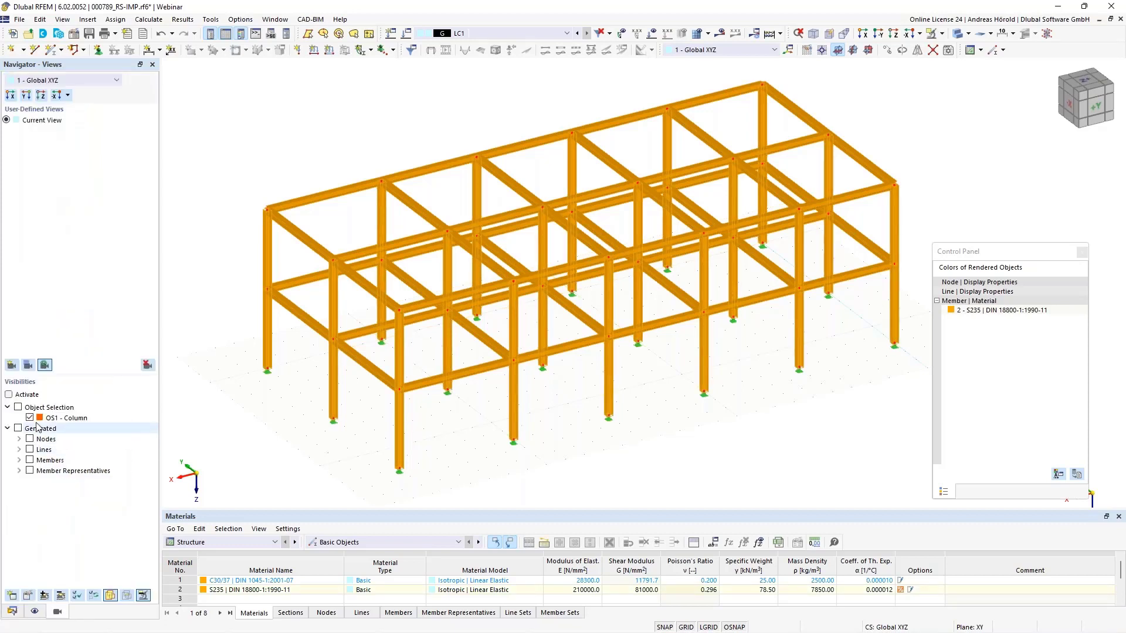
{"action": "left_click", "coordinate": [9, 395]}
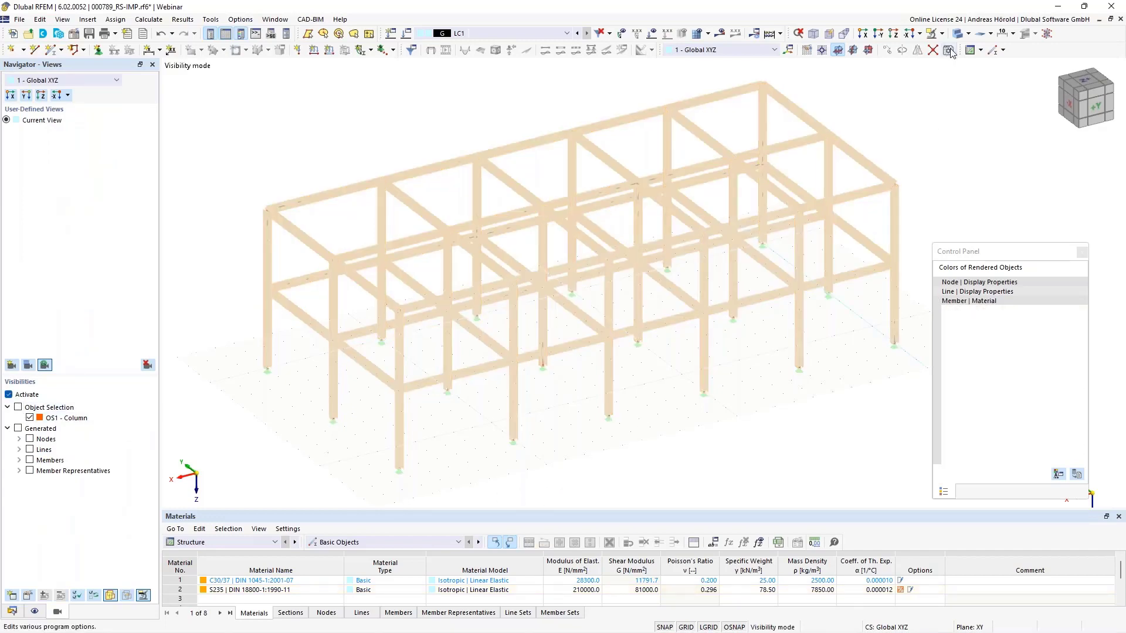
{"action": "left_click", "coordinate": [18, 407]}
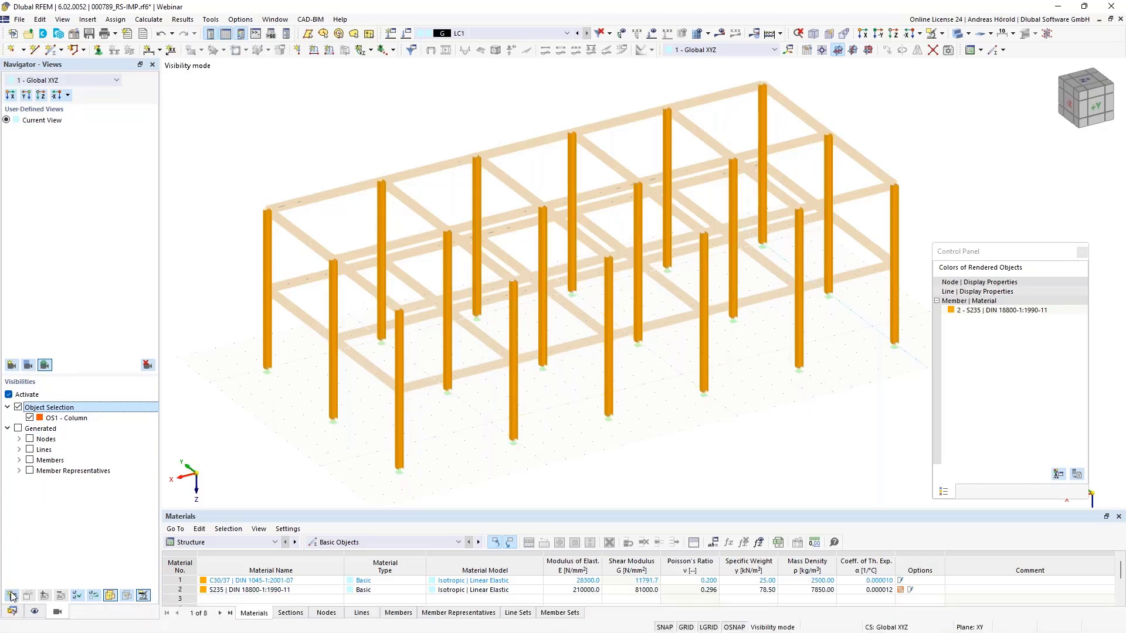
{"action": "left_click", "coordinate": [11, 611]}
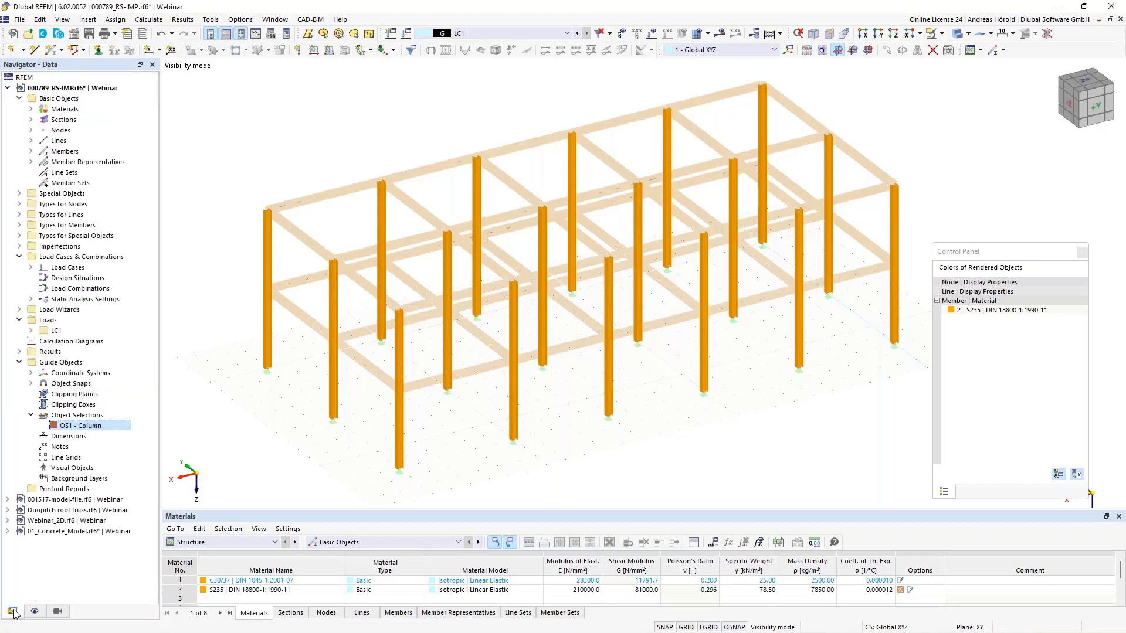
{"action": "left_click", "coordinate": [75, 416]}
{"action": "right_click", "coordinate": [75, 418]}
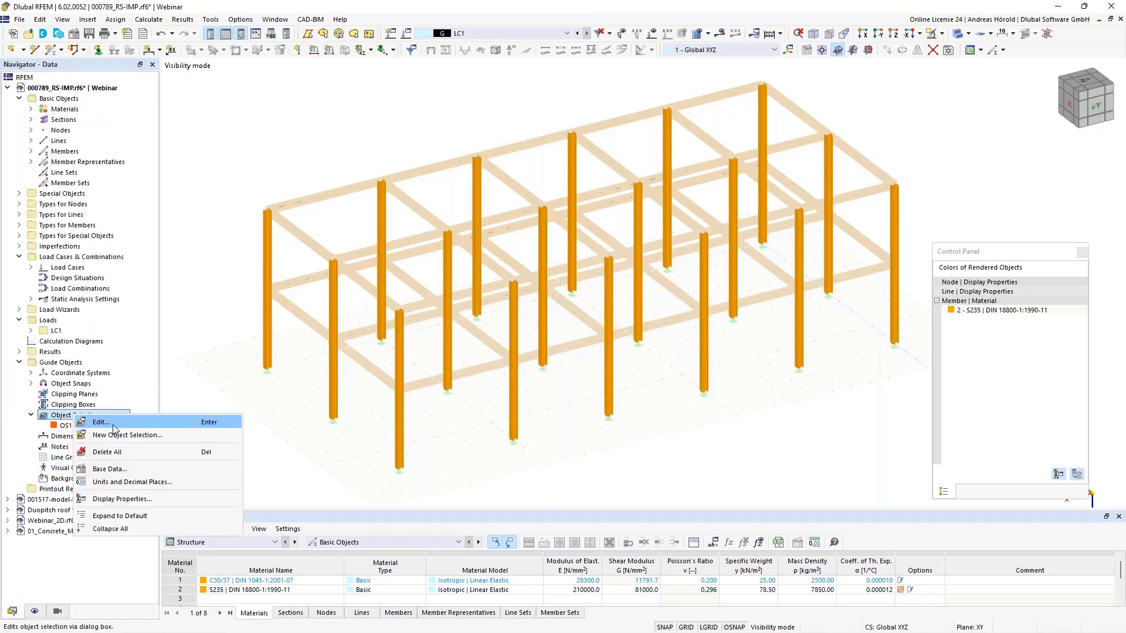
{"action": "left_click", "coordinate": [289, 455]}
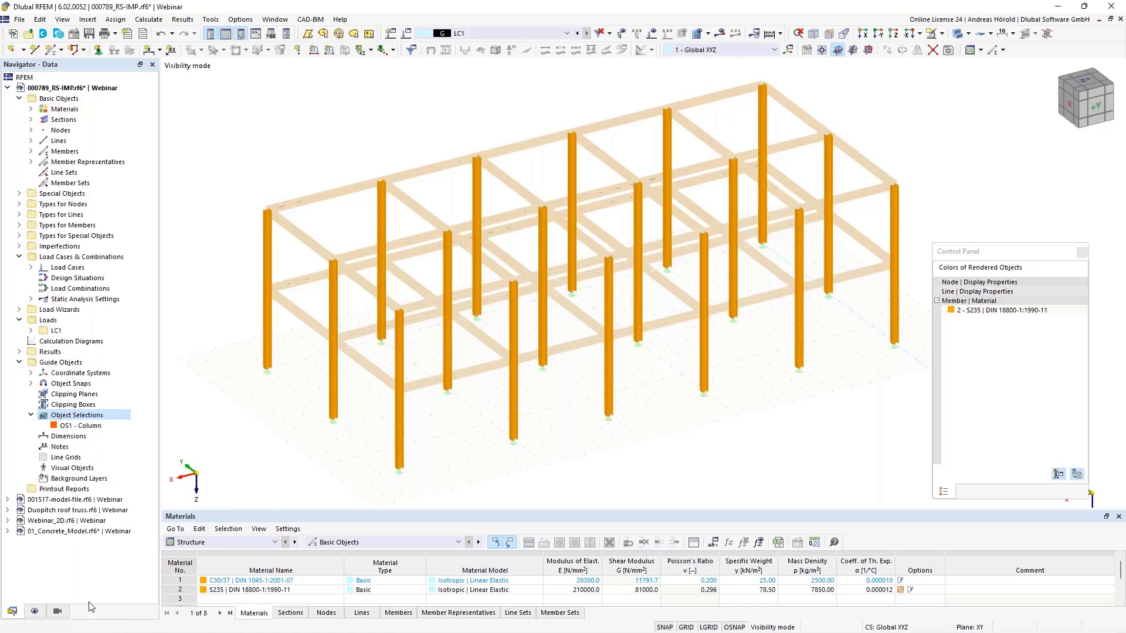
- Deactivate the visibilities so the entire frame is displayed
{"action": "left_click", "coordinate": [57, 612]}
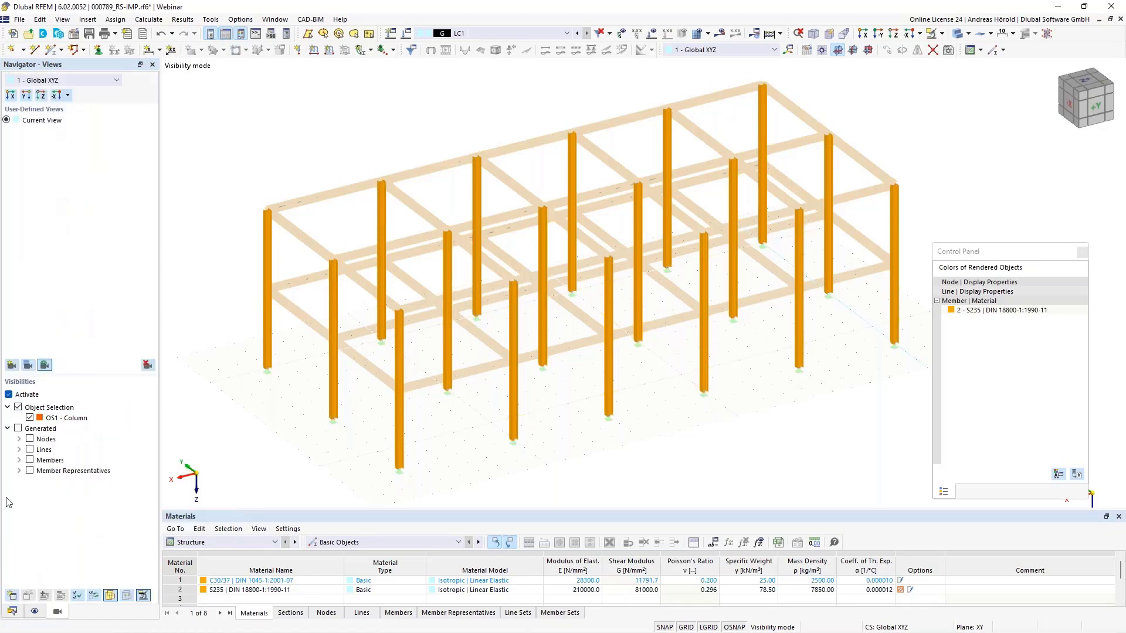
{"action": "left_click", "coordinate": [9, 395]}
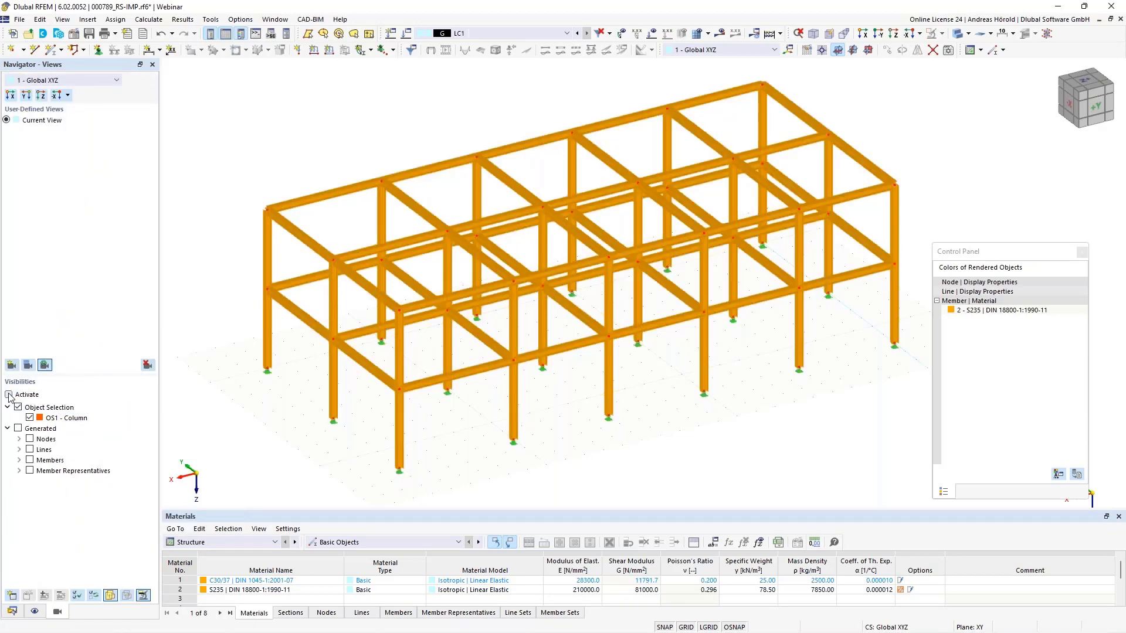
- Start a second object selection and include members as its object type
{"action": "left_click", "coordinate": [12, 612]}
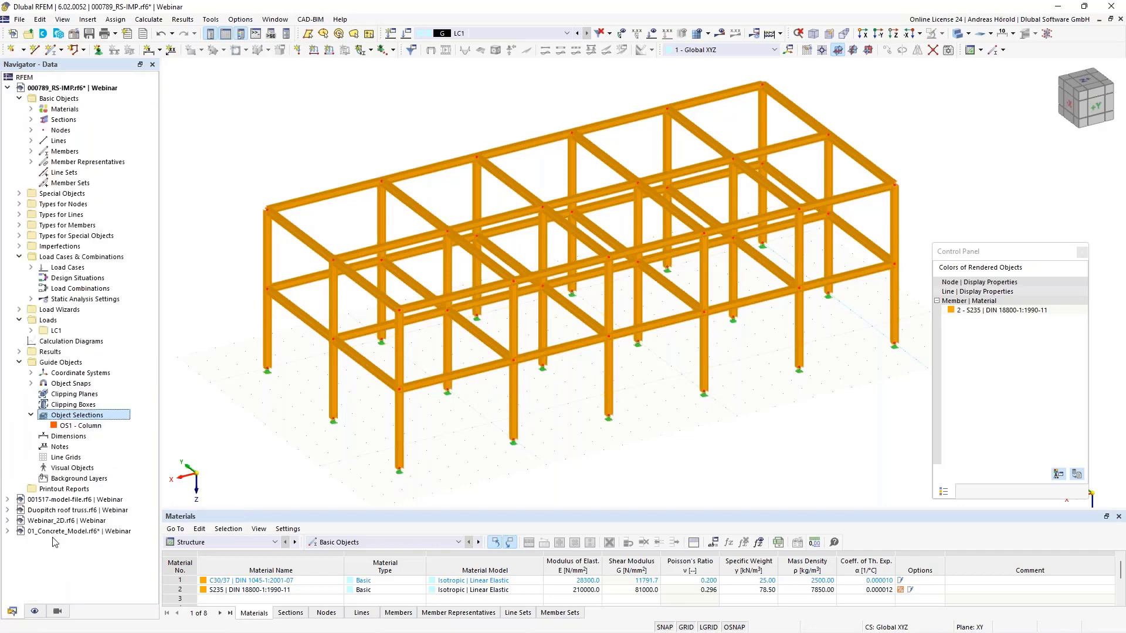
{"action": "right_click", "coordinate": [86, 415]}
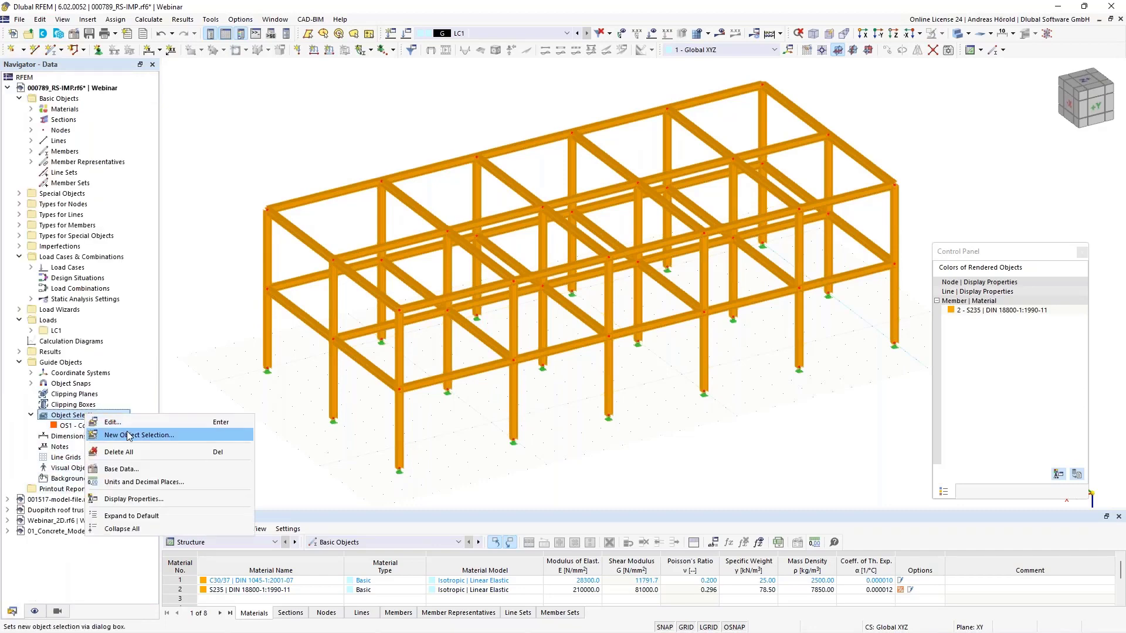
{"action": "left_click", "coordinate": [135, 435]}
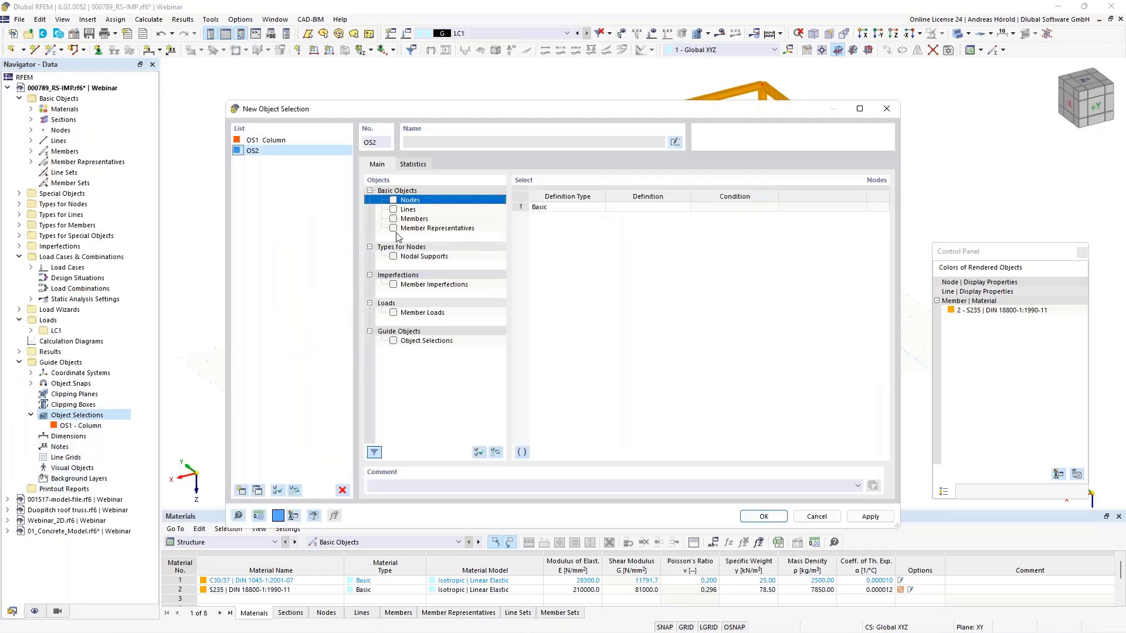
{"action": "left_click", "coordinate": [394, 220]}
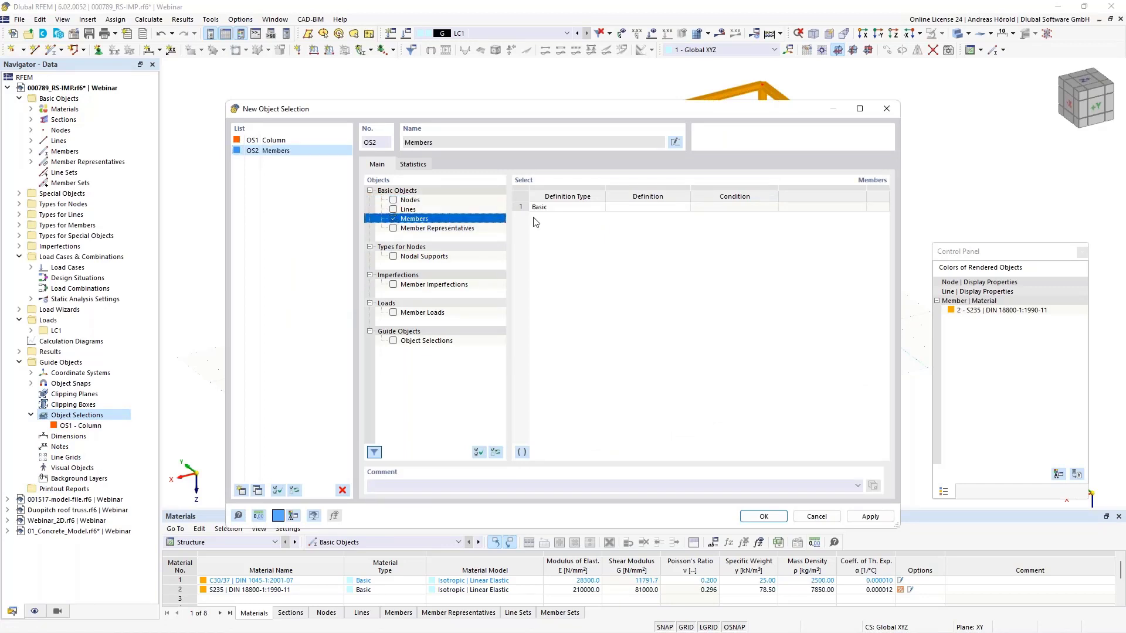
- Define the second selection as members parallel to longitudinal beam member 122 and name it "Longitudinal beam"
{"action": "left_click", "coordinate": [674, 207]}
{"action": "left_click", "coordinate": [685, 207]}
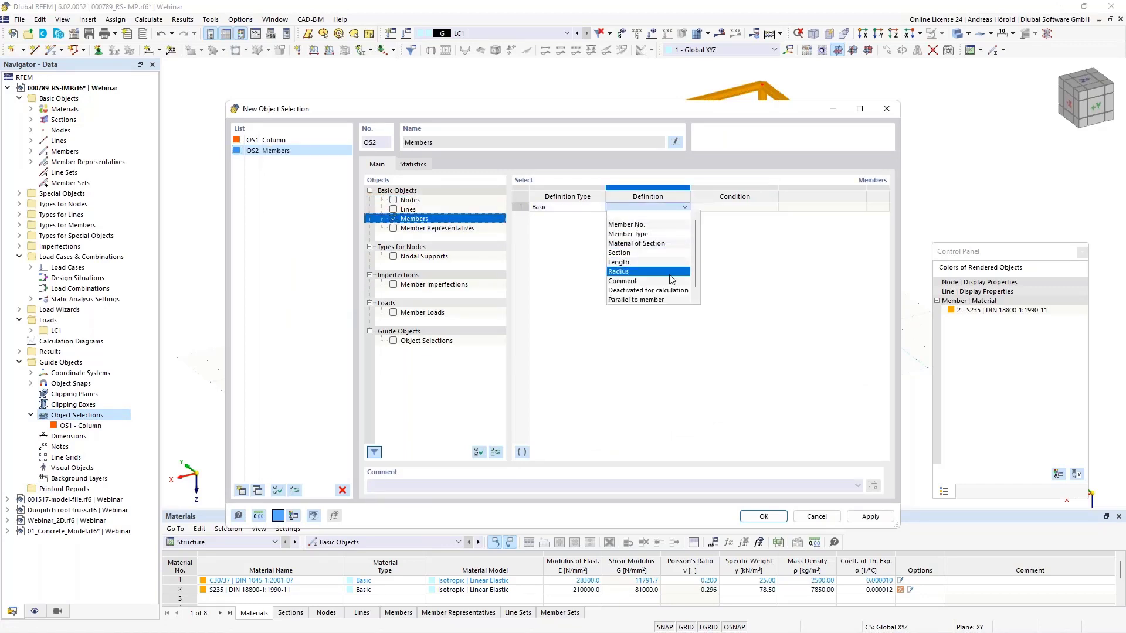
{"action": "left_click", "coordinate": [669, 300]}
{"action": "left_click", "coordinate": [852, 207]}
{"action": "left_click", "coordinate": [852, 207]}
{"action": "left_click", "coordinate": [862, 207]}
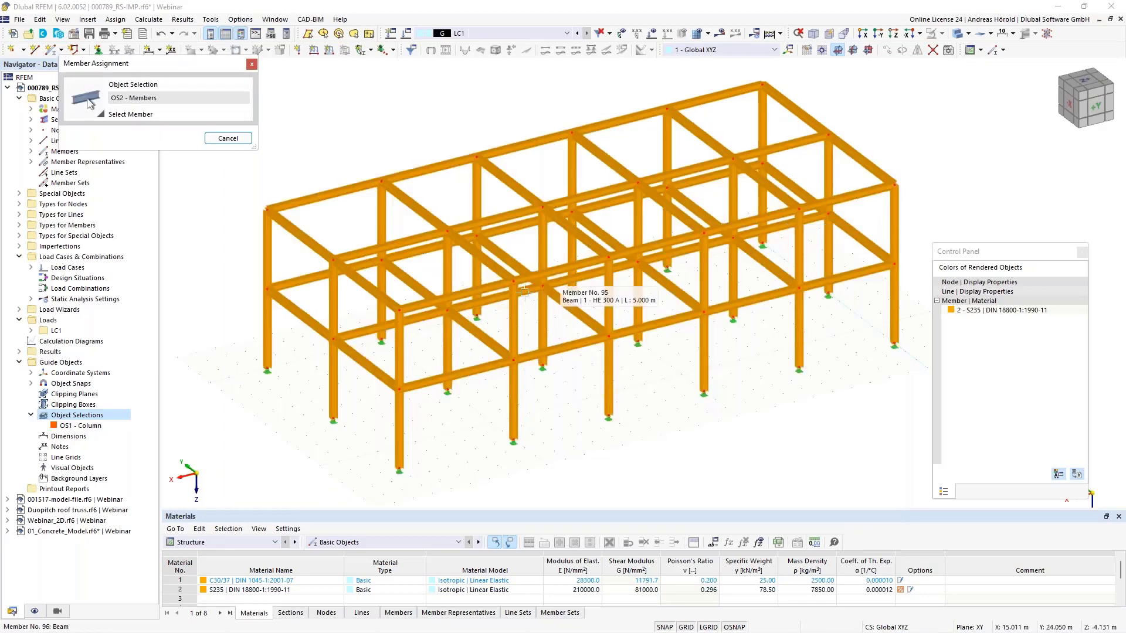
{"action": "left_click", "coordinate": [429, 305]}
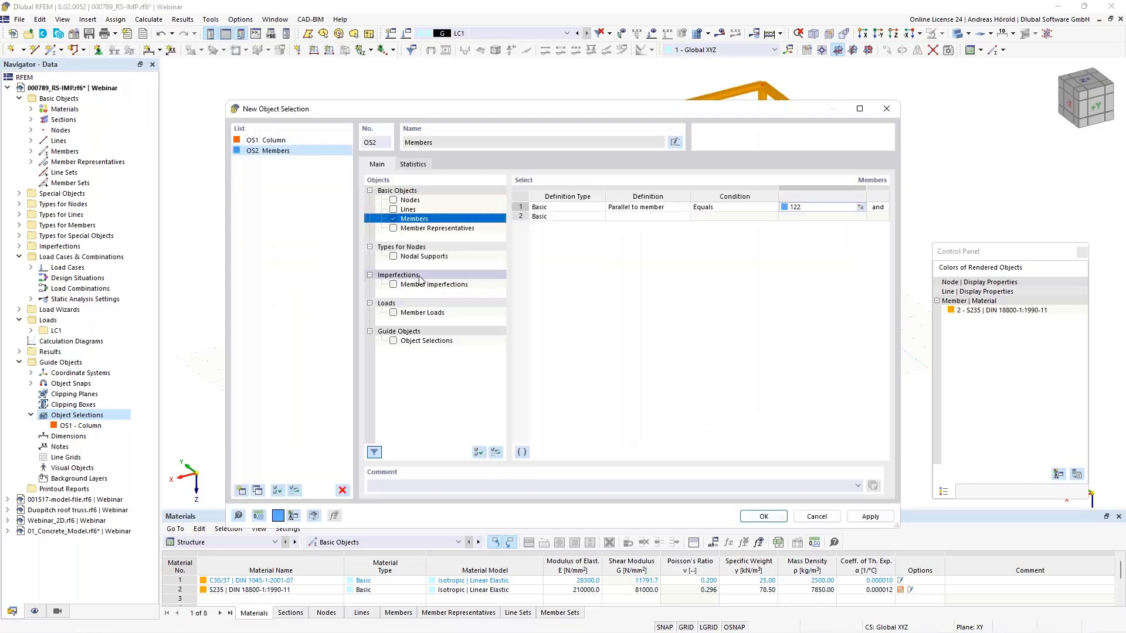
{"action": "left_click", "coordinate": [676, 143]}
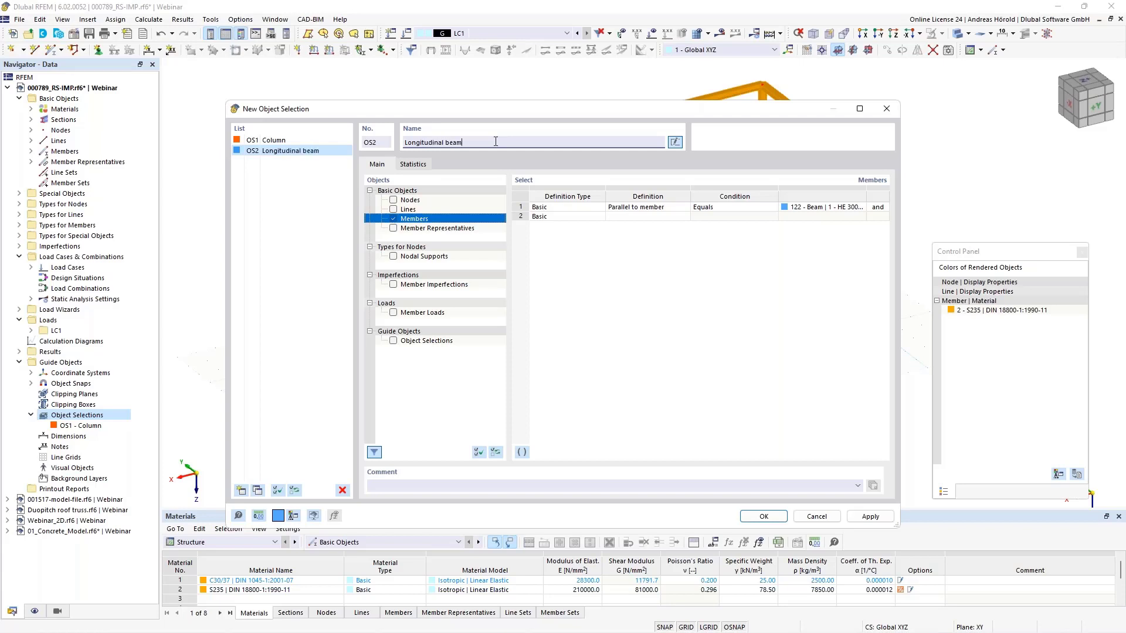
- Add a third object selection for members and set its definition to "Parallel to member"
{"action": "left_click", "coordinate": [240, 491]}
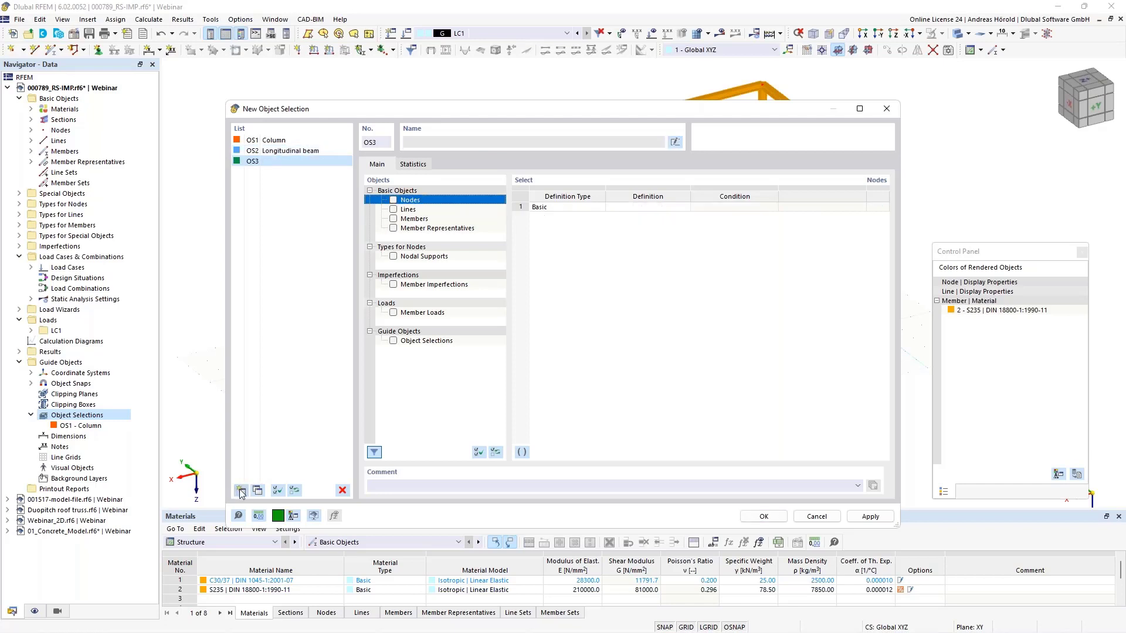
{"action": "left_click", "coordinate": [393, 220]}
{"action": "left_click", "coordinate": [686, 209]}
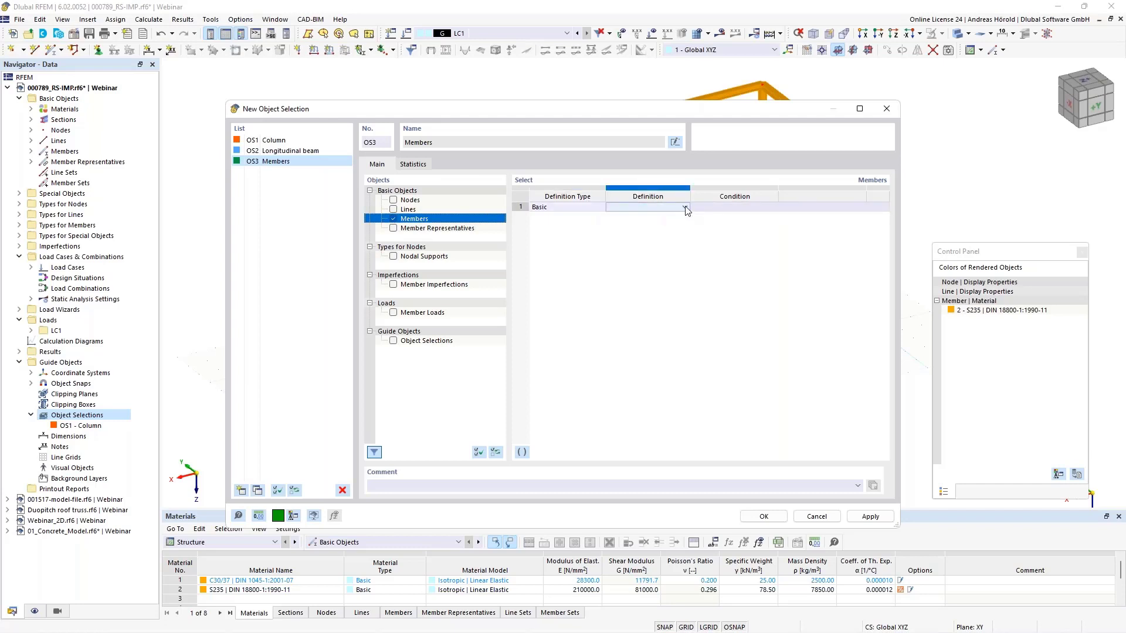
{"action": "left_click", "coordinate": [685, 208]}
{"action": "left_click", "coordinate": [652, 301]}
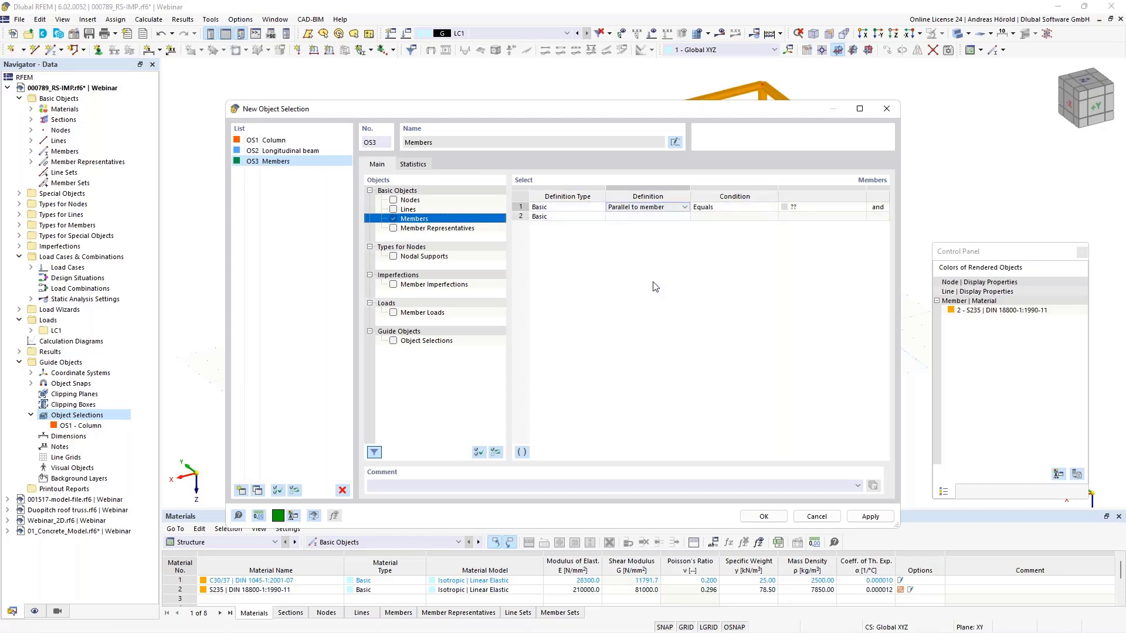
- Set member 191, a transverse beam, as the parallel reference, name the third selection "Cross beam" and save the object selections
{"action": "left_click", "coordinate": [844, 207]}
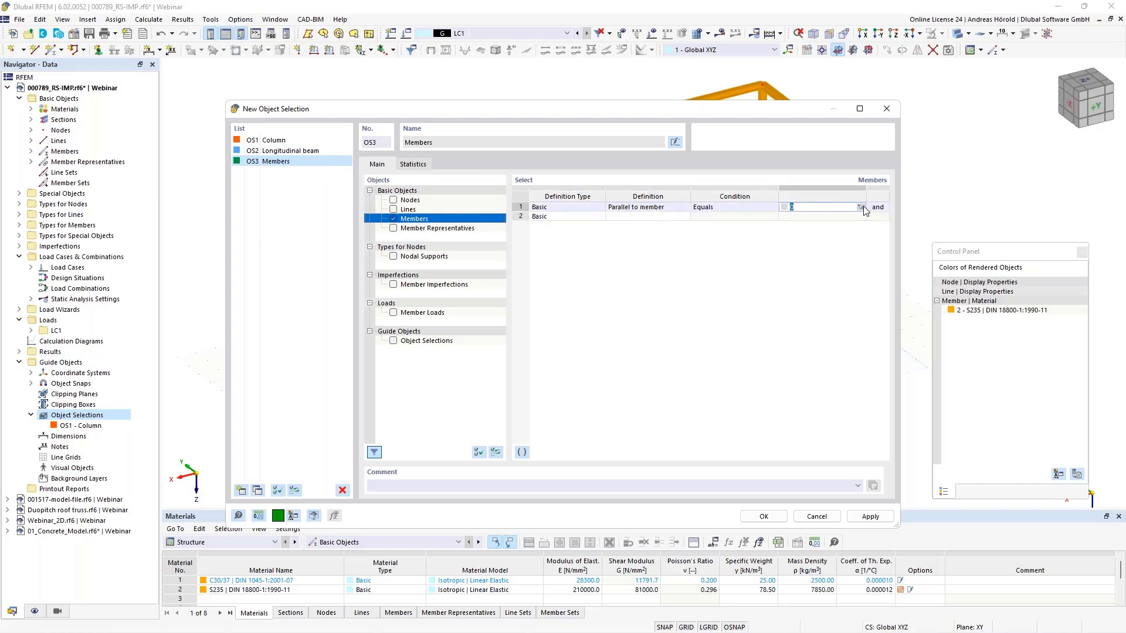
{"action": "left_click", "coordinate": [861, 208]}
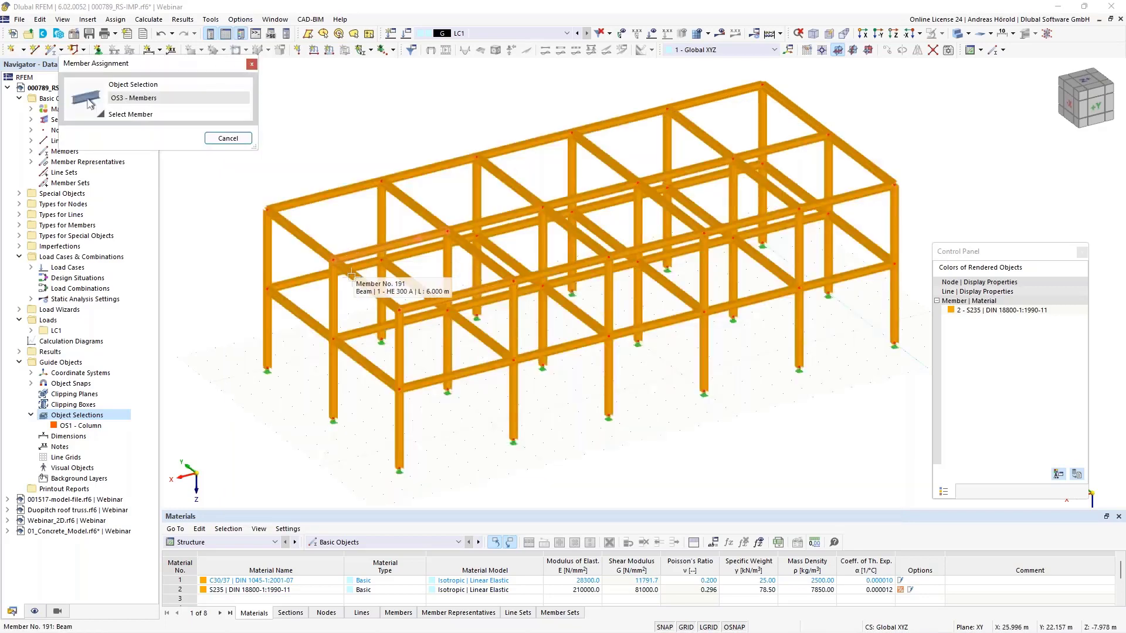
{"action": "left_click", "coordinate": [384, 300]}
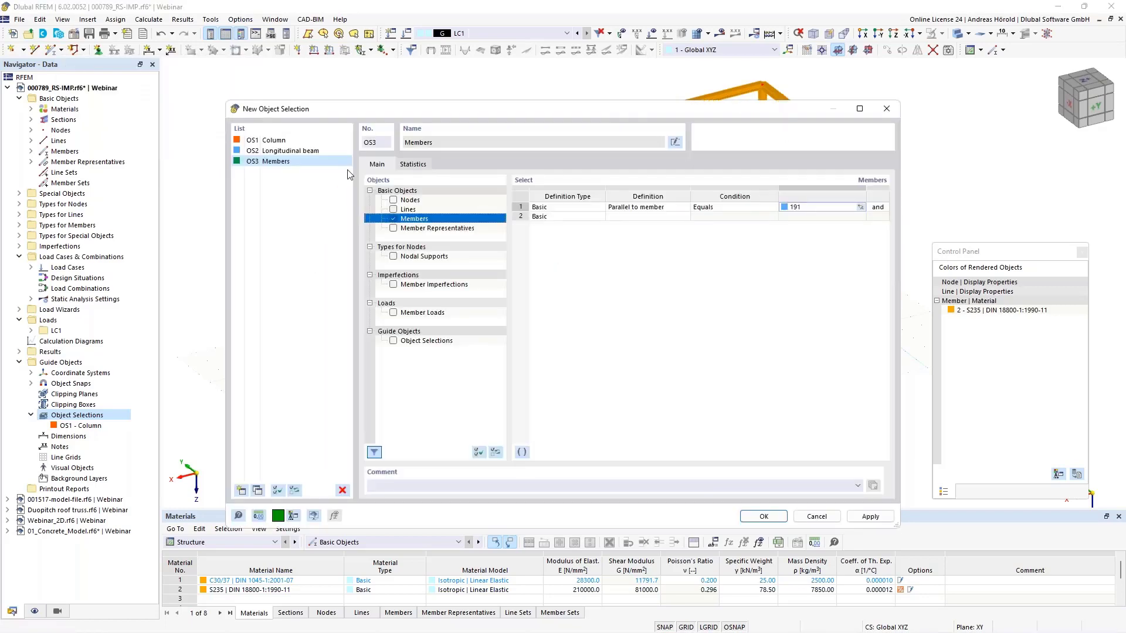
{"action": "left_click", "coordinate": [675, 143]}
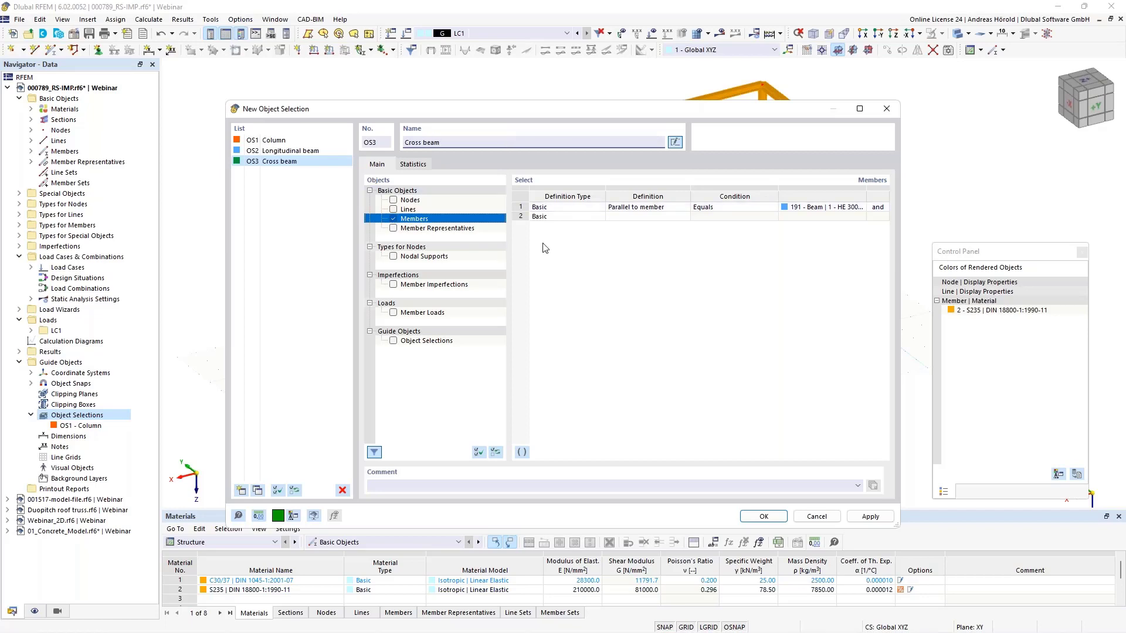
{"action": "left_click", "coordinate": [761, 517]}
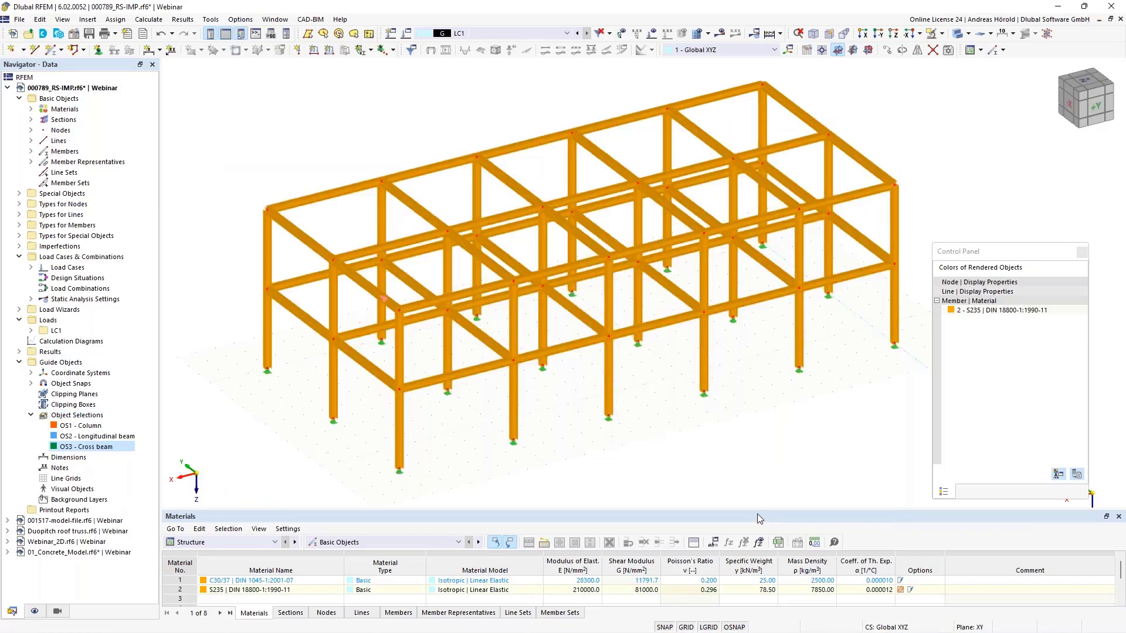
- Color the rendered objects by visibilities so the columns, longitudinal beams and cross beams are distinguished
{"action": "left_click", "coordinate": [35, 612]}
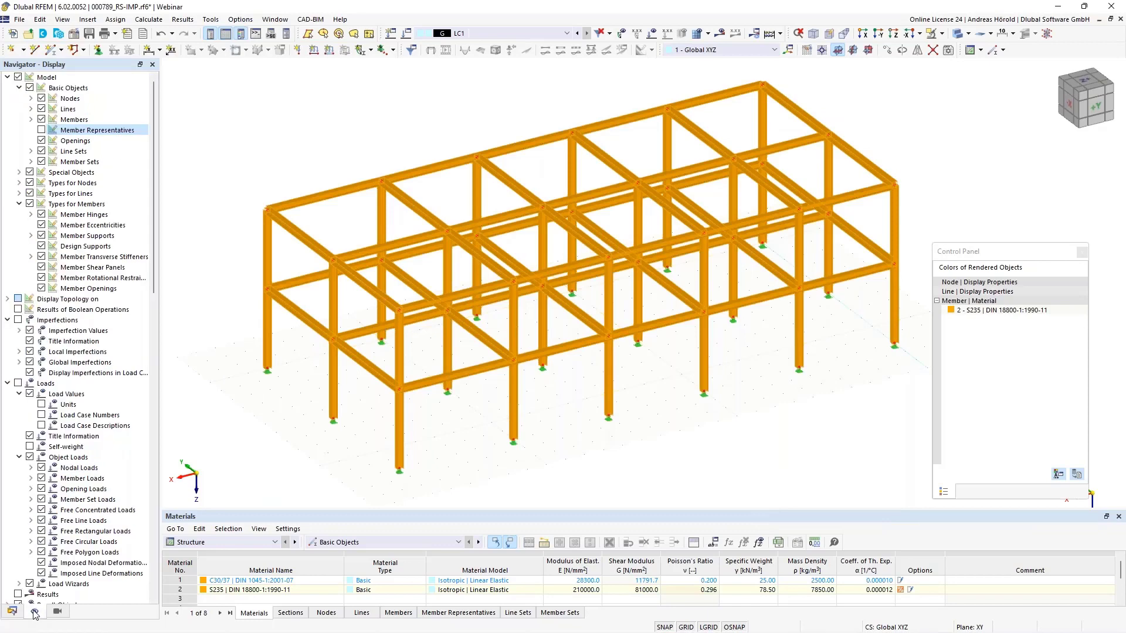
{"action": "scroll", "coordinate": [53, 462], "scroll_direction": "down", "scroll_amount": 10}
{"action": "scroll", "coordinate": [54, 462], "scroll_direction": "down", "scroll_amount": 14}
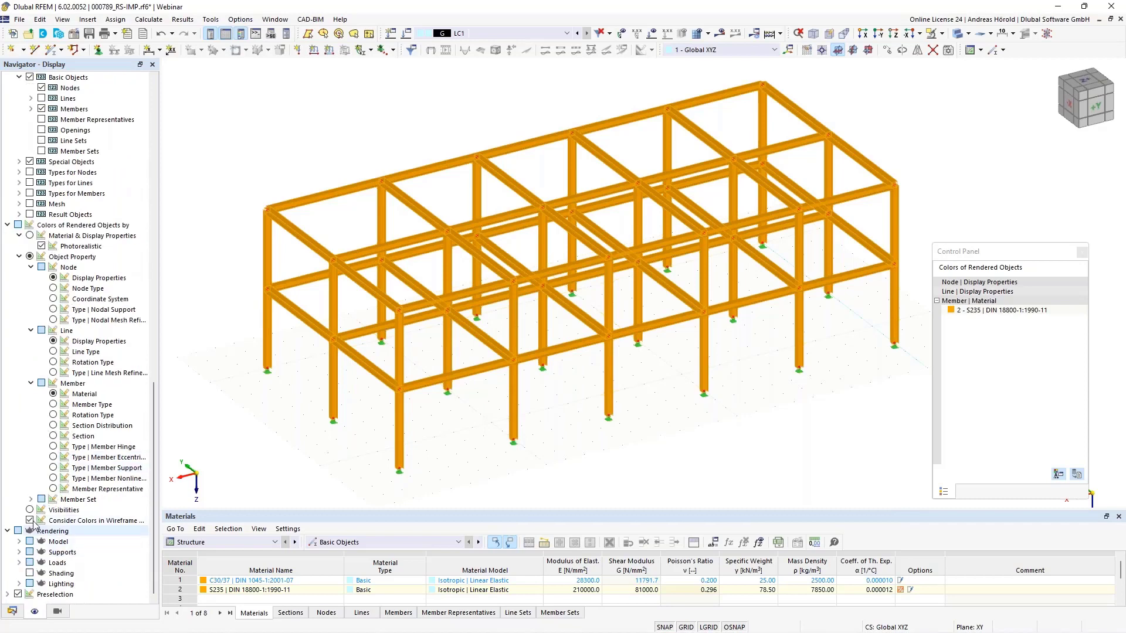
{"action": "left_click", "coordinate": [30, 510]}
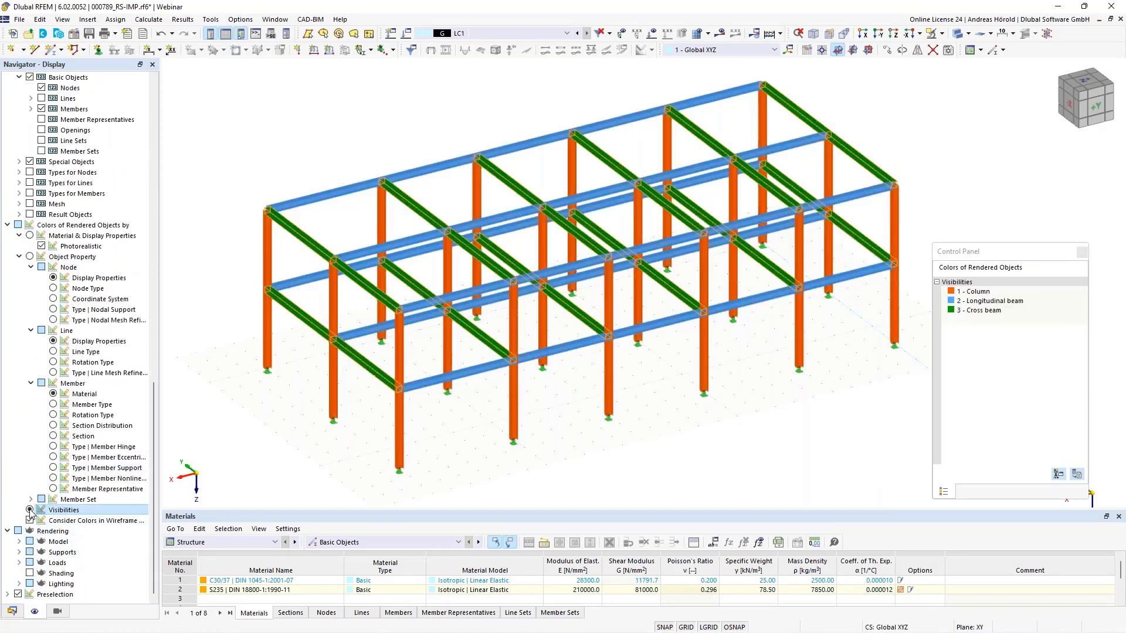
{"action": "middle_click_drag", "start_coordinate": [647, 483], "coordinate": [619, 460], "text": "ctrl"}
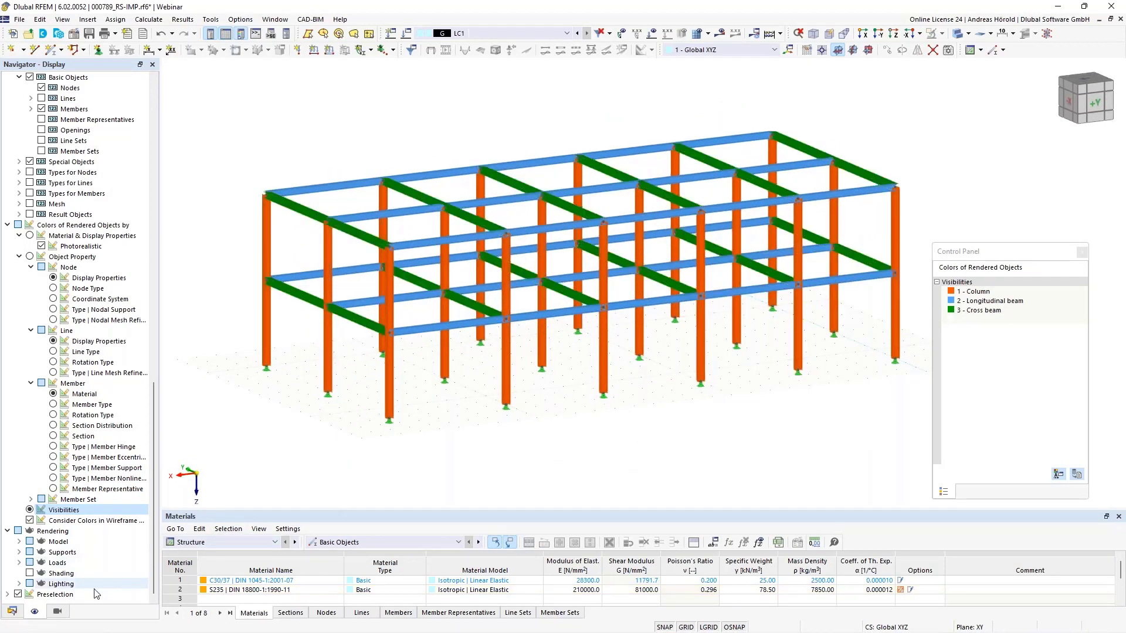
- Activate the visibilities and isolate first the Column selection, then the Longitudinal beam selection
{"action": "left_click", "coordinate": [57, 612]}
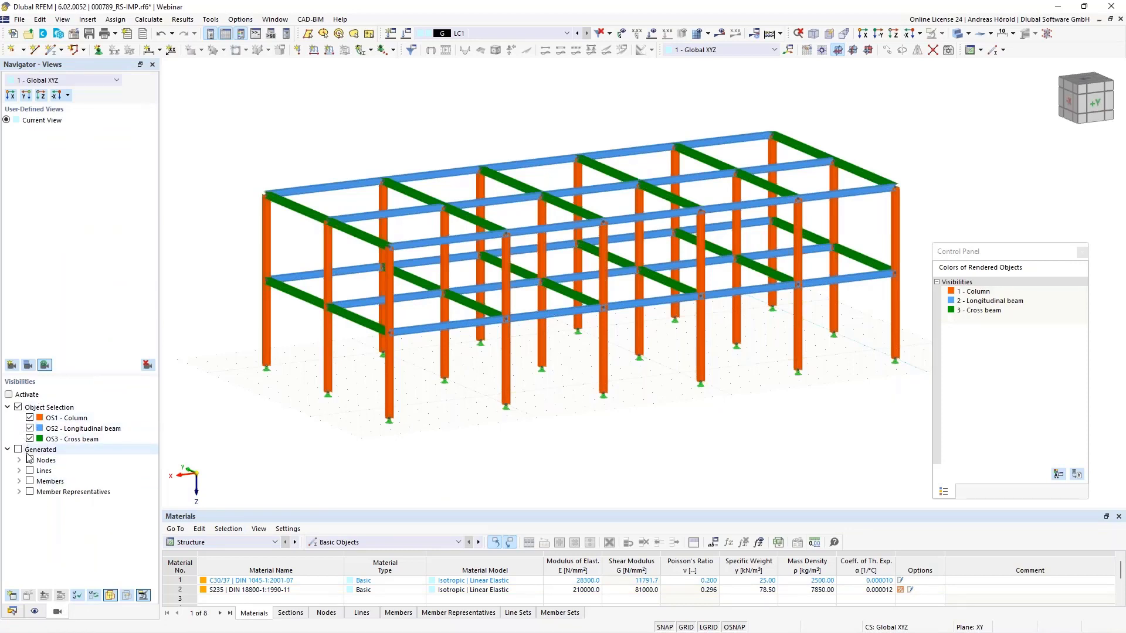
{"action": "left_click", "coordinate": [30, 429]}
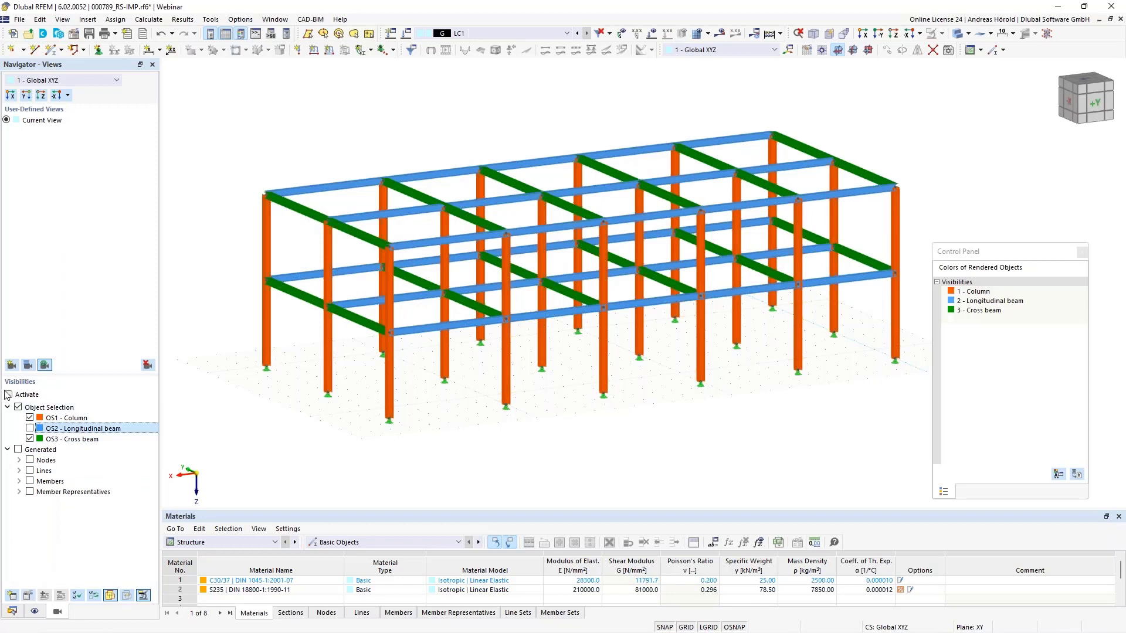
{"action": "left_click", "coordinate": [30, 439]}
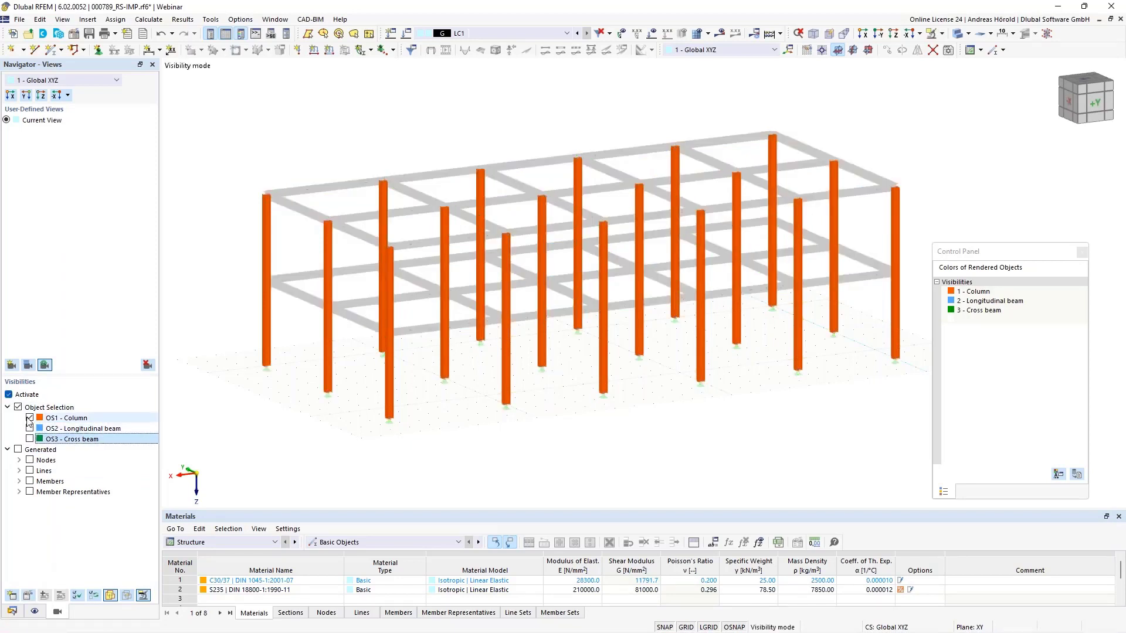
{"action": "left_click", "coordinate": [29, 418]}
{"action": "left_click", "coordinate": [30, 429]}
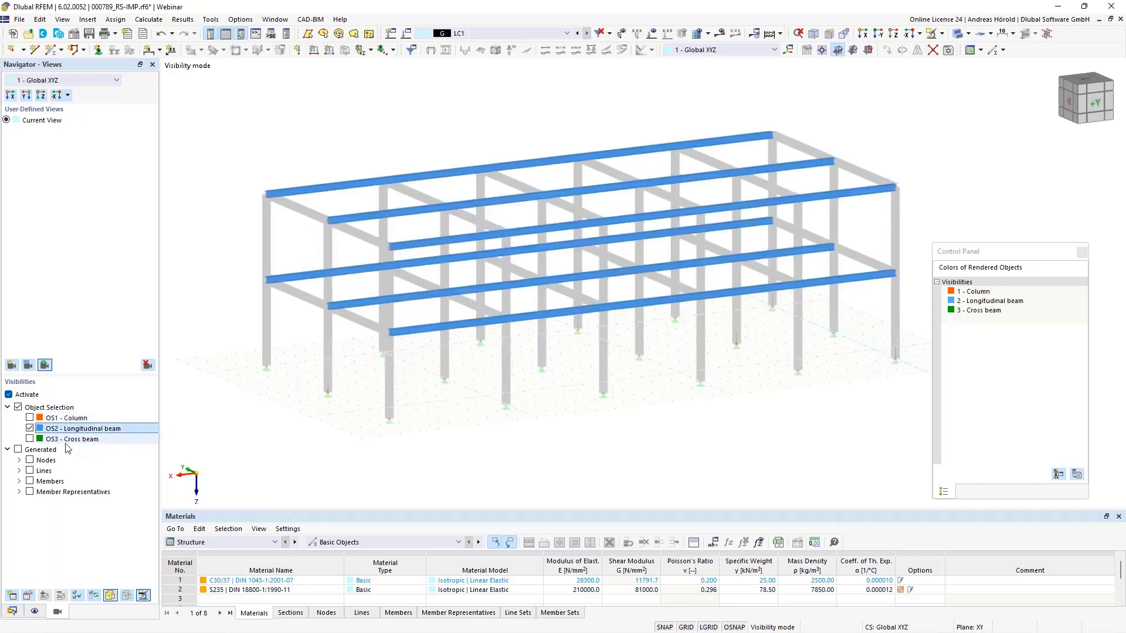
- Isolate the Cross beam selection, then display the Column and Longitudinal beam selections with it again
{"action": "left_click", "coordinate": [30, 439]}
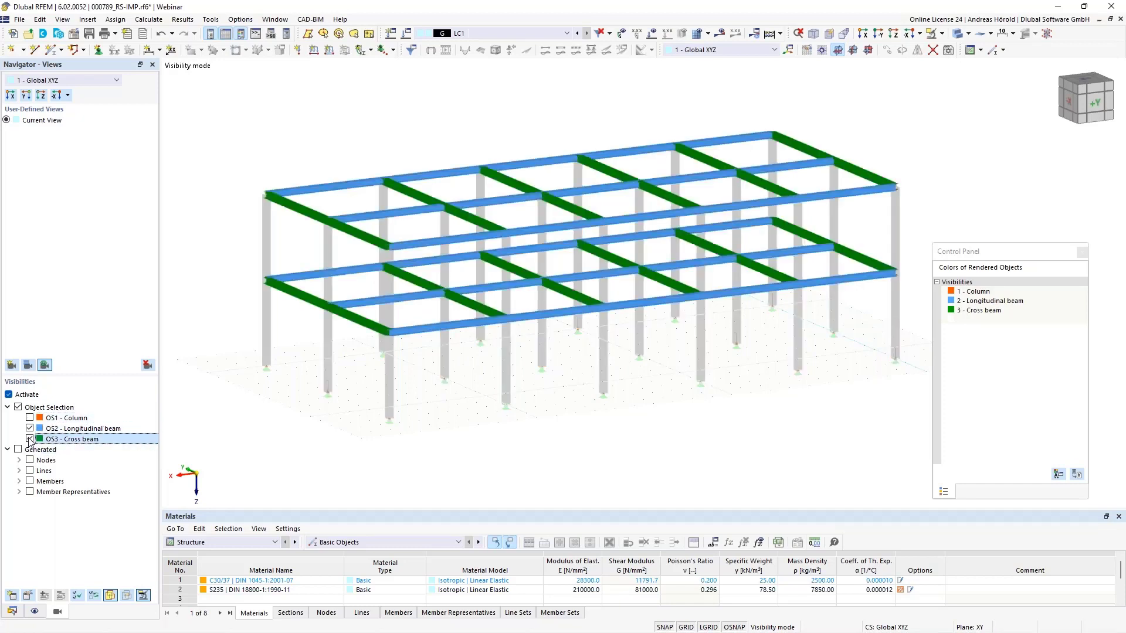
{"action": "left_click", "coordinate": [30, 429]}
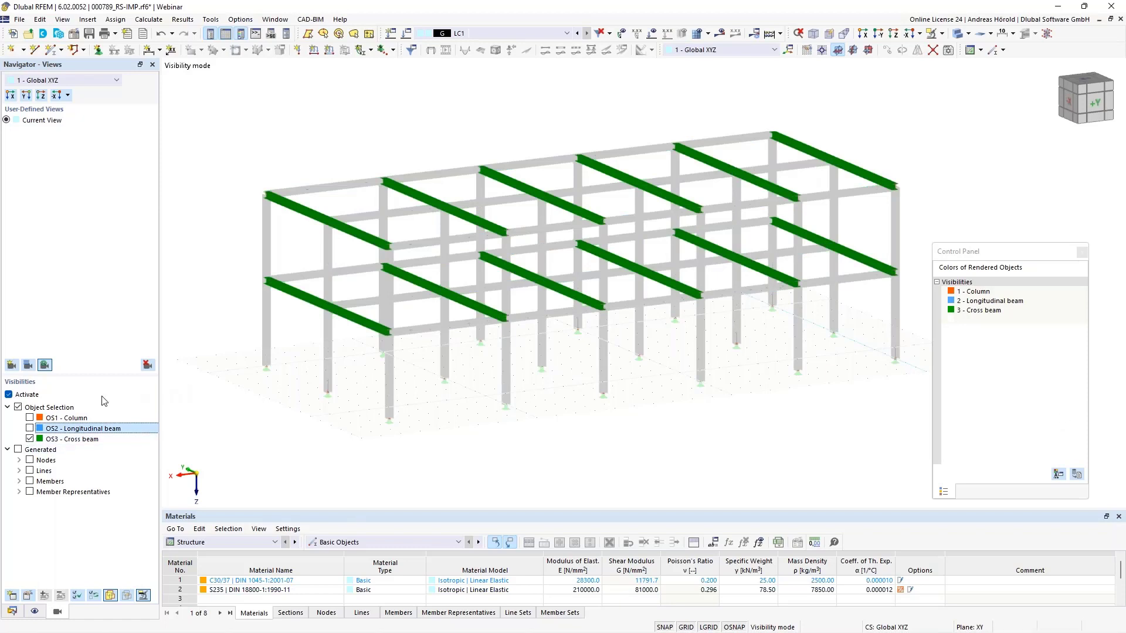
{"action": "left_click", "coordinate": [30, 418]}
{"action": "left_click", "coordinate": [30, 429]}
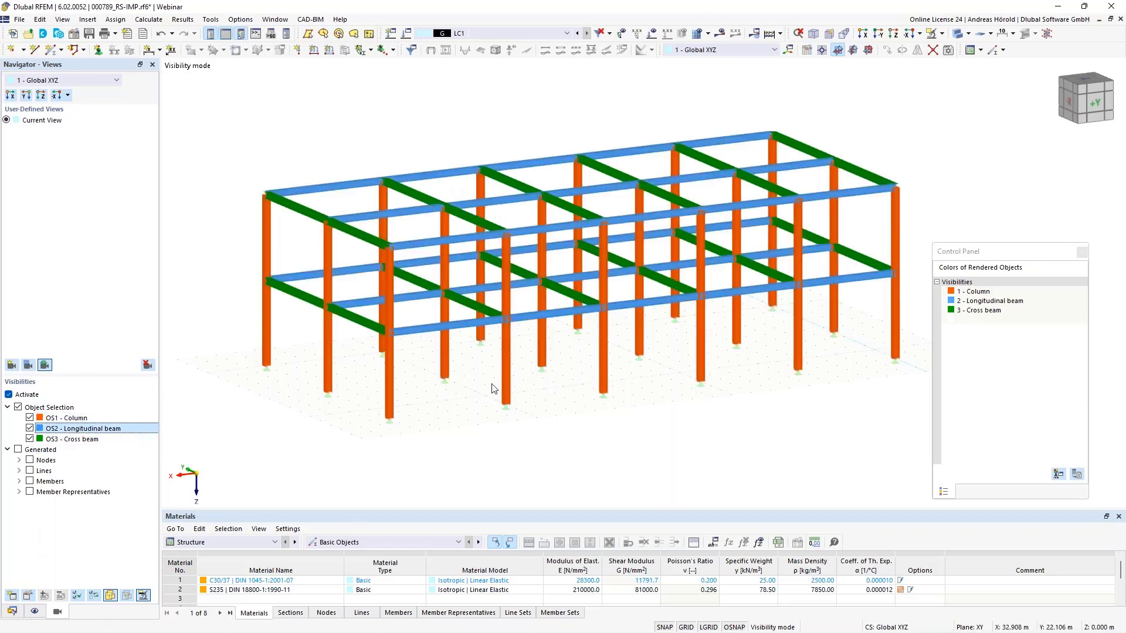
- Change the color of the Cross beam selection to yellow (#ffff00)
{"action": "double_click", "coordinate": [960, 312]}
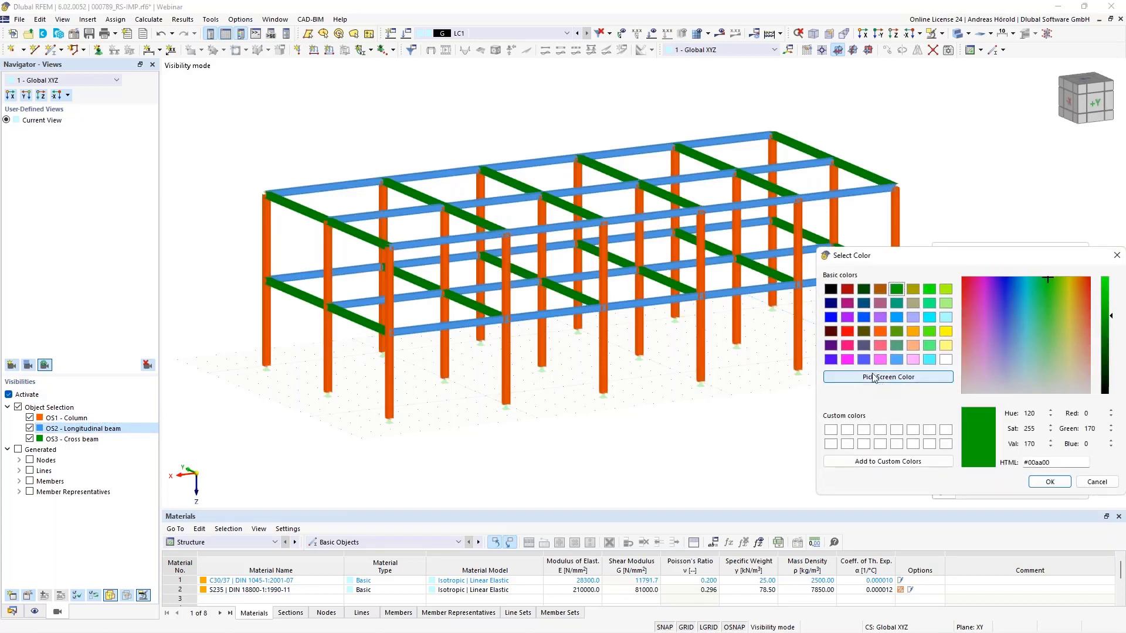
{"action": "left_click", "coordinate": [946, 333]}
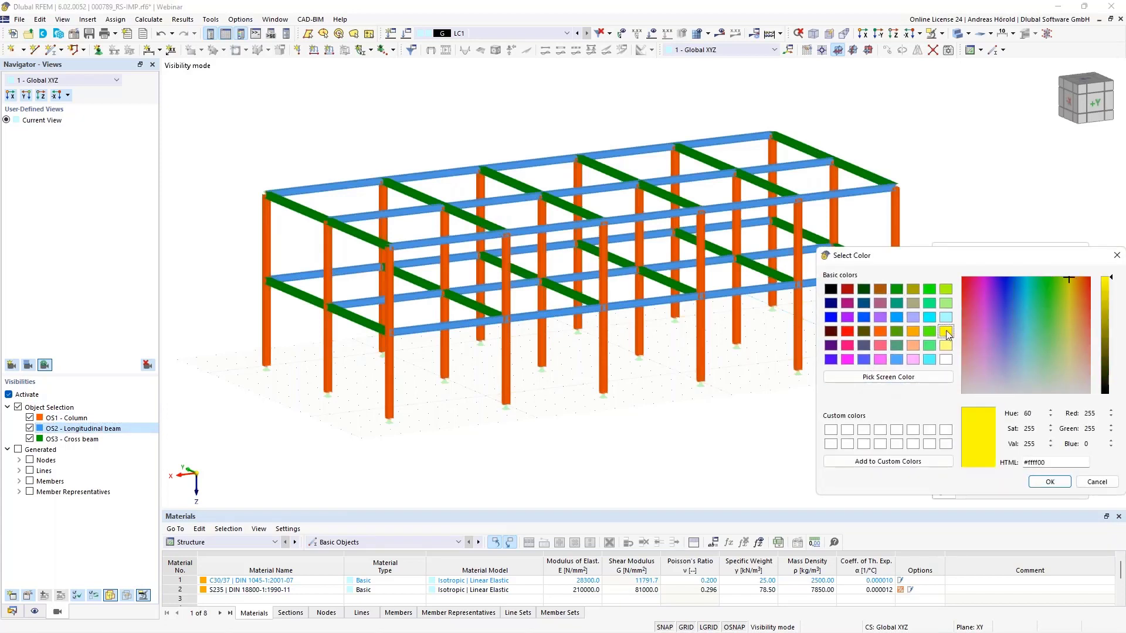
{"action": "left_click", "coordinate": [1050, 482]}
{"action": "left_click", "coordinate": [669, 434]}
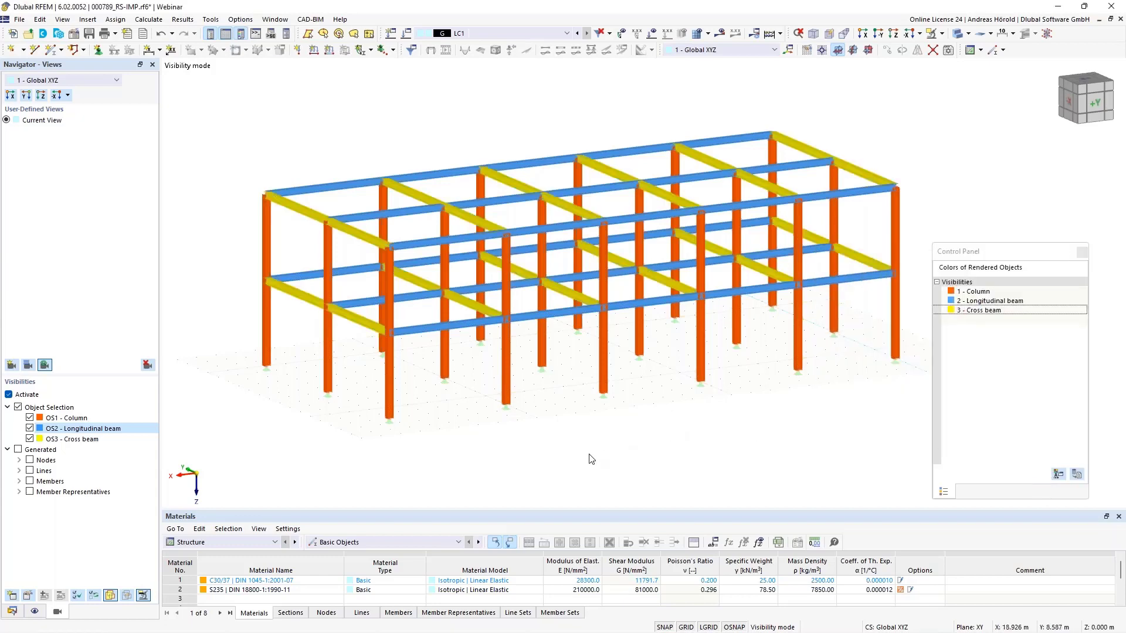
{"action": "mouse_move", "coordinate": [579, 460]}
{"action": "middle_mouse_down", "text": "ctrl"}
{"action": "mouse_move", "coordinate": [593, 470]}
{"action": "mouse_move", "coordinate": [583, 463]}
{"action": "middle_mouse_up", "text": "ctrl"}
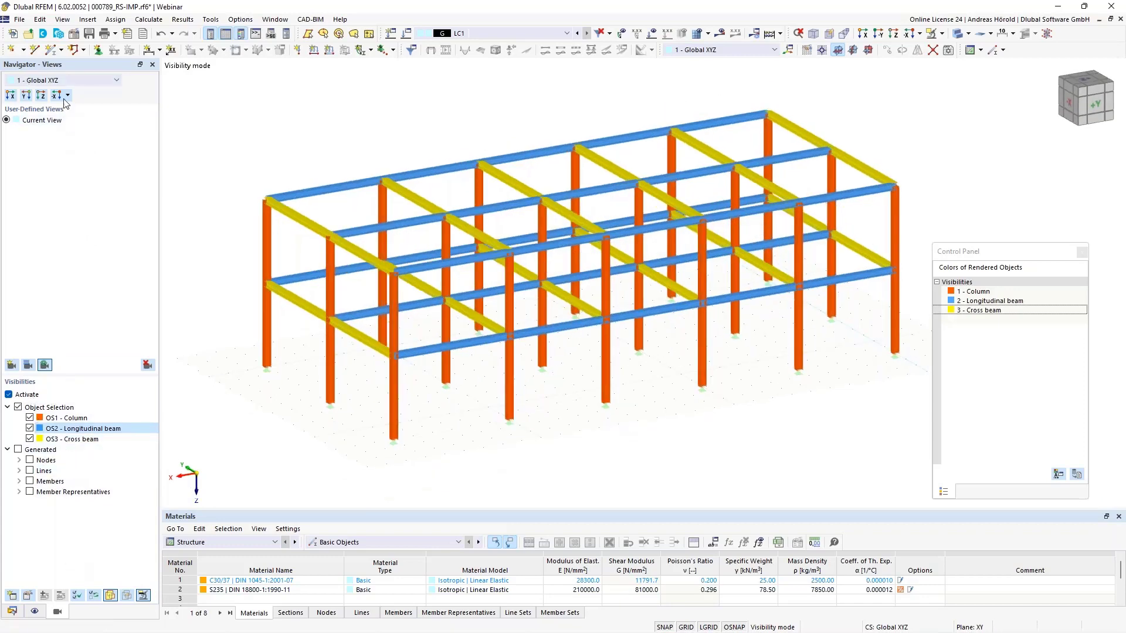
- Collapse the 000789_RS-IMP.rf6 model and switch to the 001517-model-file.rf6 model
{"action": "left_click", "coordinate": [34, 612]}
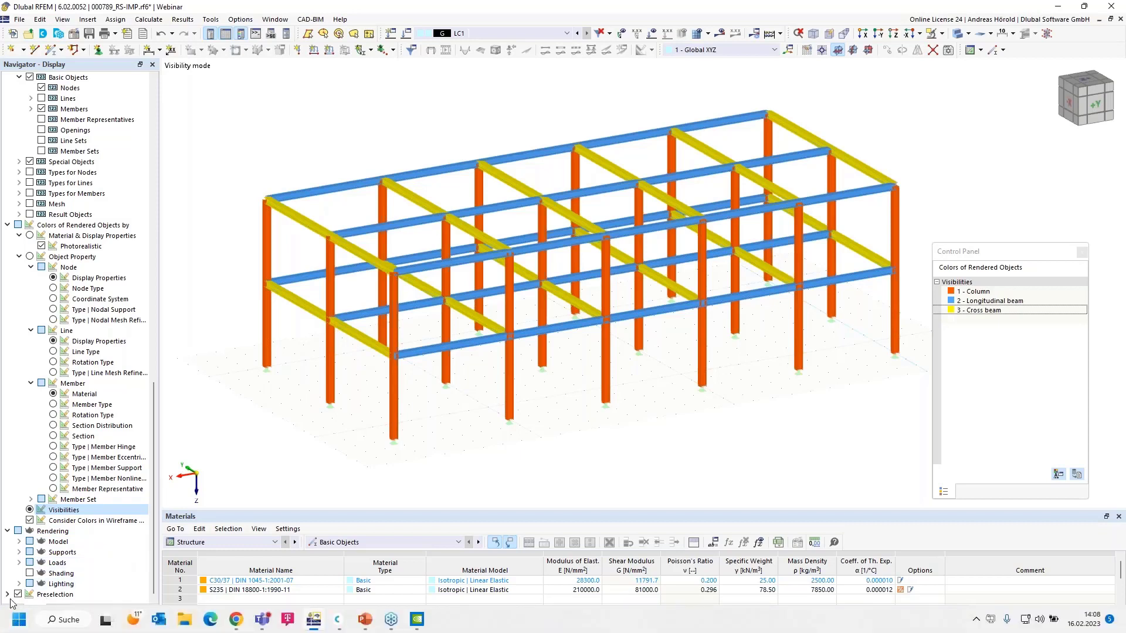
{"action": "left_click", "coordinate": [11, 611]}
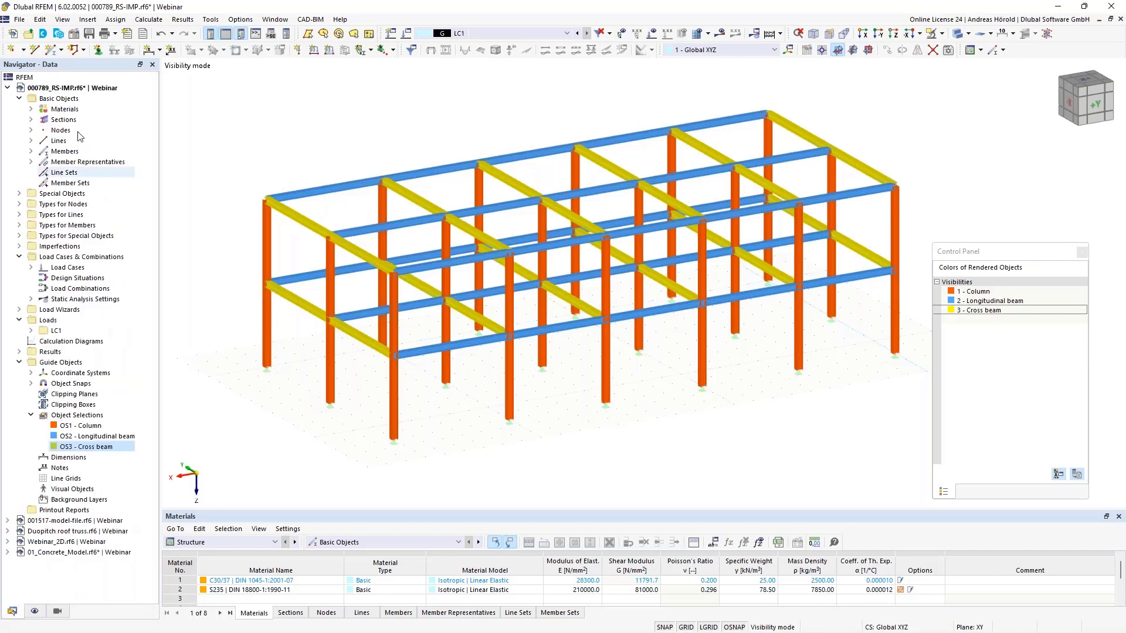
{"action": "left_click", "coordinate": [7, 87]}
{"action": "left_click", "coordinate": [62, 98]}
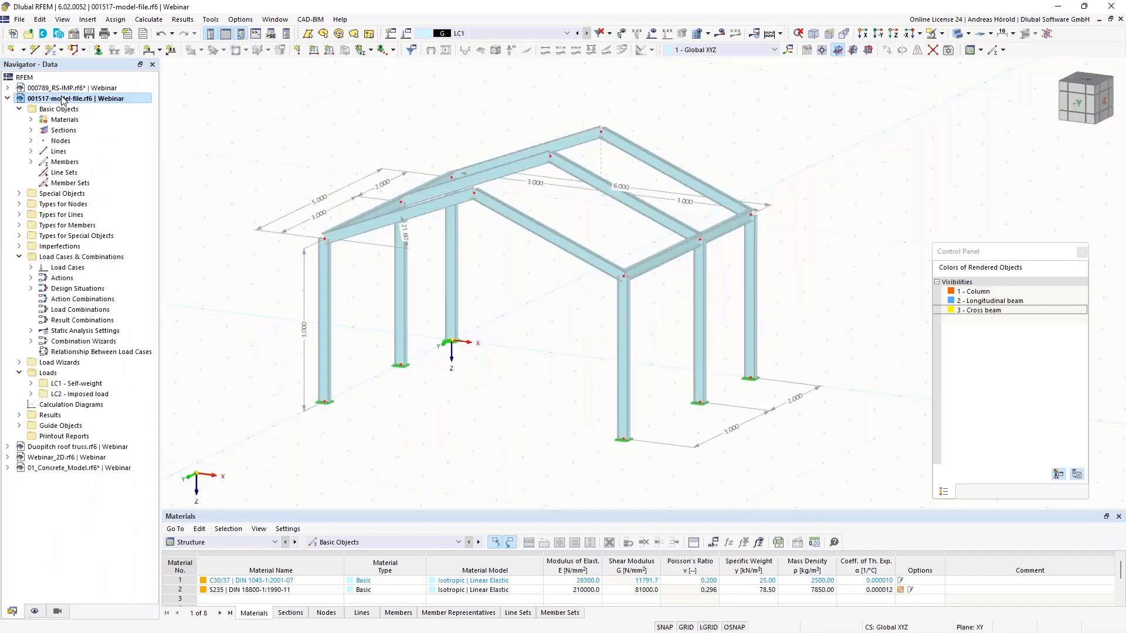
{"action": "mouse_move", "coordinate": [845, 432]}
{"action": "right_mouse_down"}
{"action": "mouse_move", "coordinate": [823, 430]}
{"action": "mouse_move", "coordinate": [834, 424]}
{"action": "mouse_move", "coordinate": [836, 434]}
{"action": "right_mouse_up"}
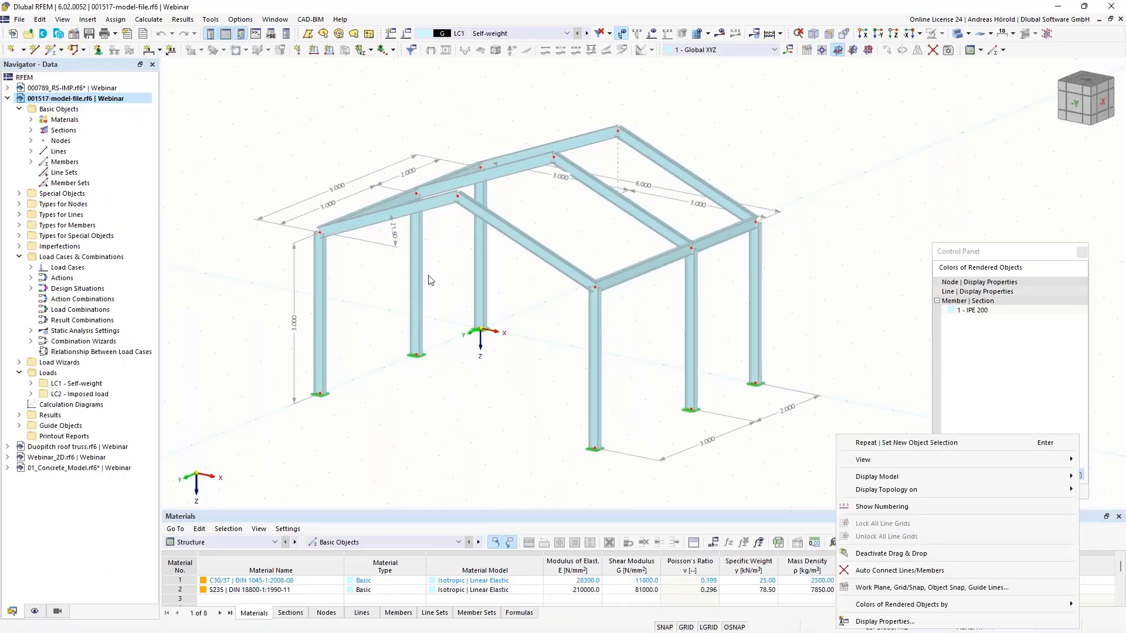
{"action": "left_click", "coordinate": [471, 387]}
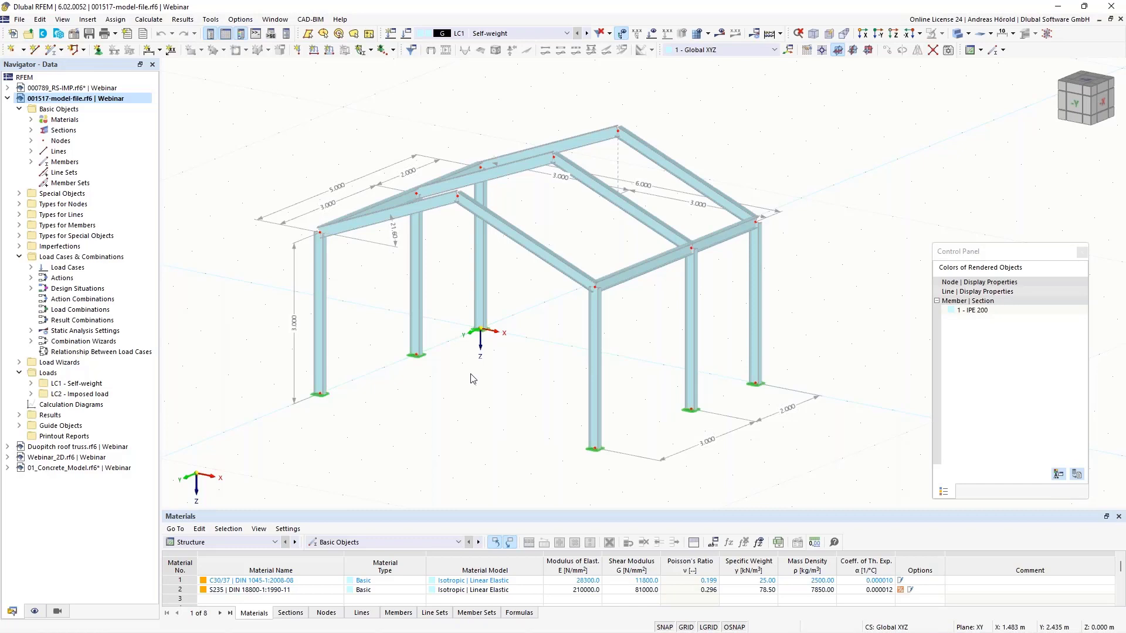
{"action": "mouse_move", "coordinate": [486, 405]}
{"action": "middle_mouse_down", "text": "ctrl"}
{"action": "mouse_move", "coordinate": [462, 410]}
{"action": "mouse_move", "coordinate": [486, 409]}
{"action": "middle_mouse_up", "text": "ctrl"}
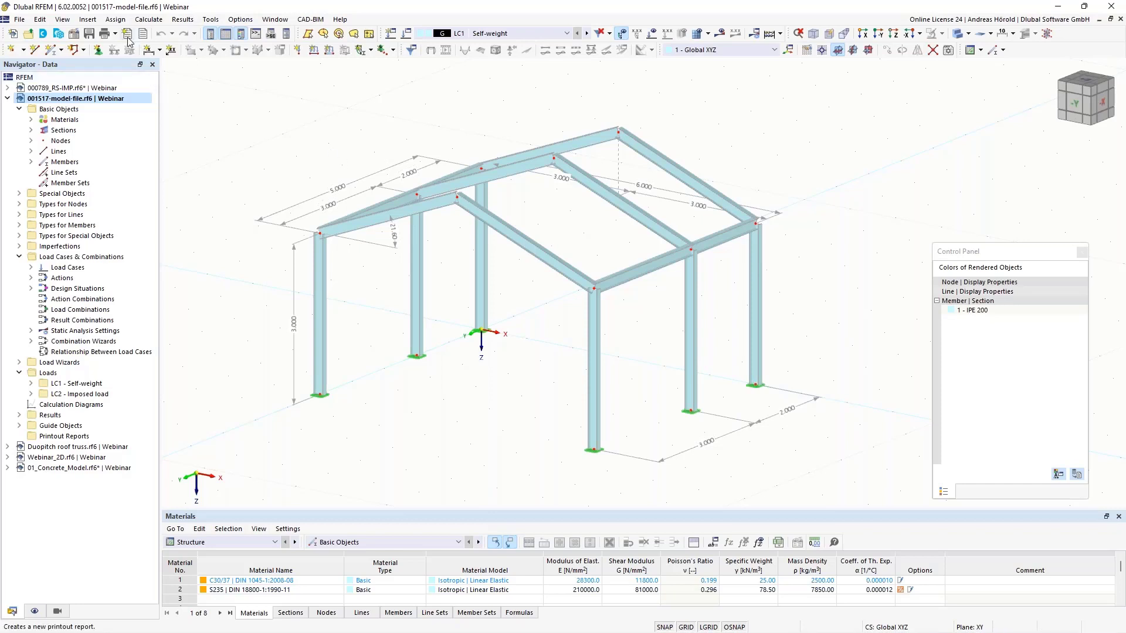
- Start a new wind load wizard and look through its available wall and roof types
{"action": "left_click", "coordinate": [88, 20]}
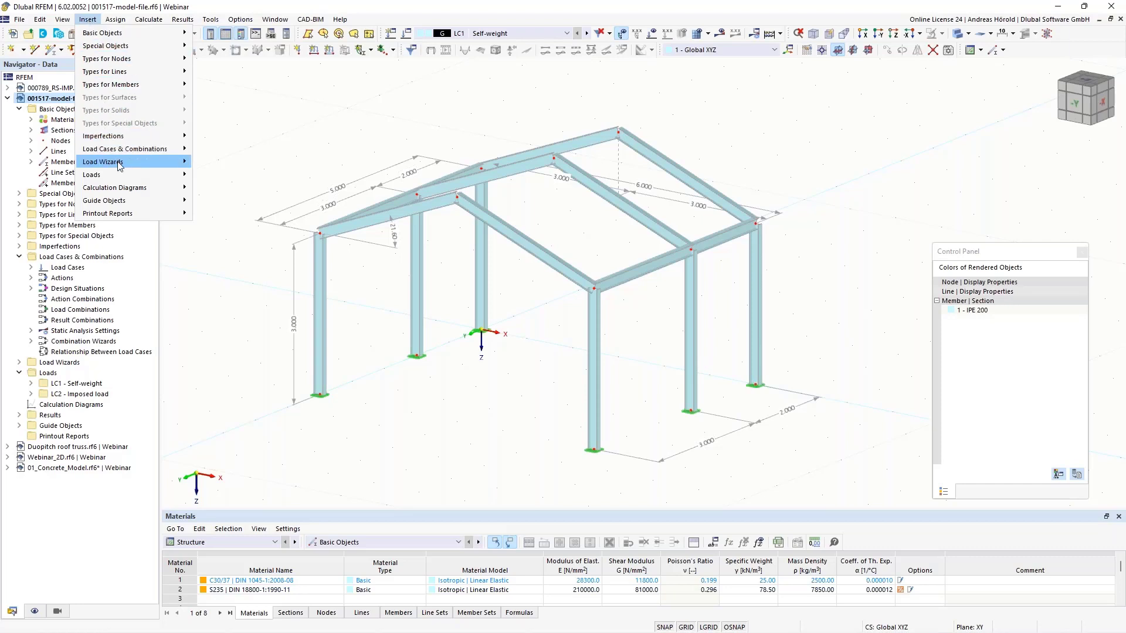
{"action": "mouse_move", "coordinate": [121, 163]}
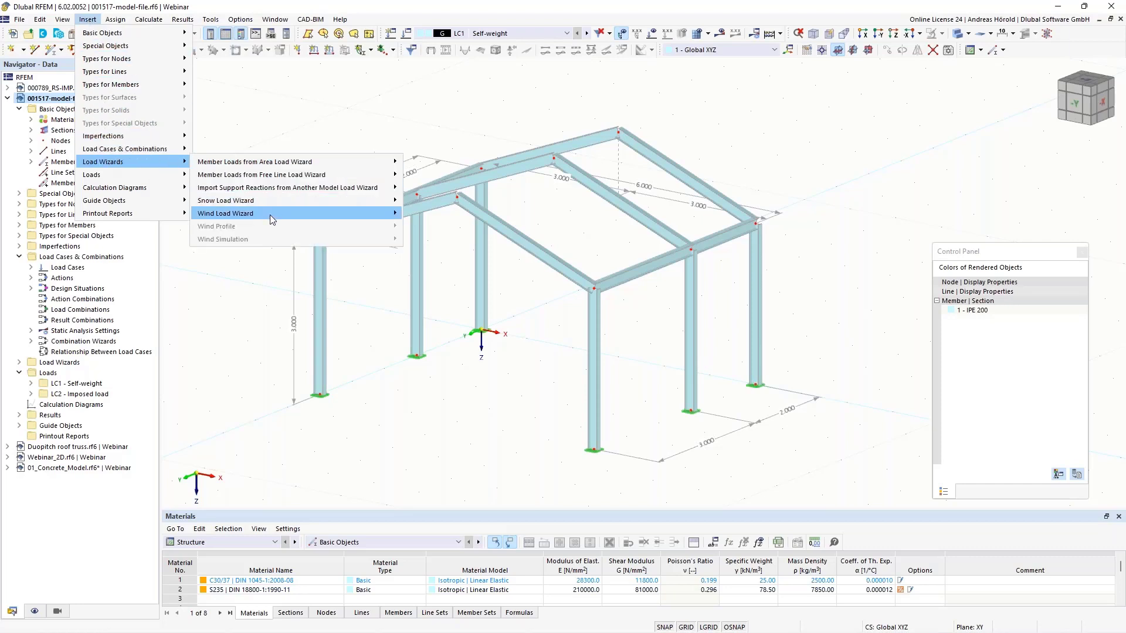
{"action": "mouse_move", "coordinate": [269, 215]}
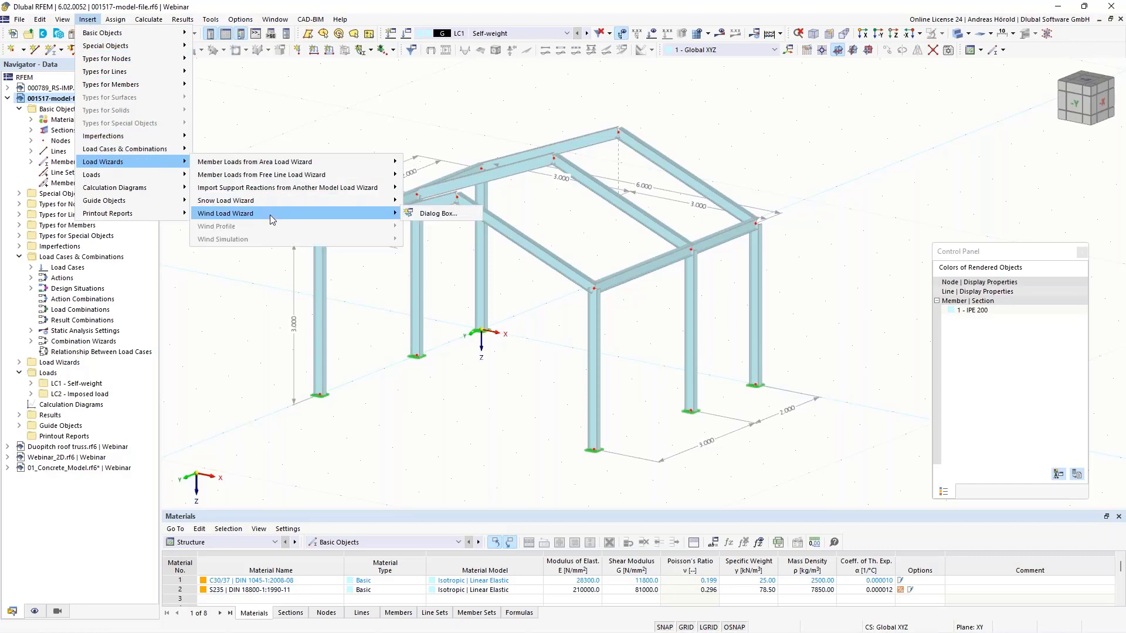
{"action": "left_click", "coordinate": [444, 213]}
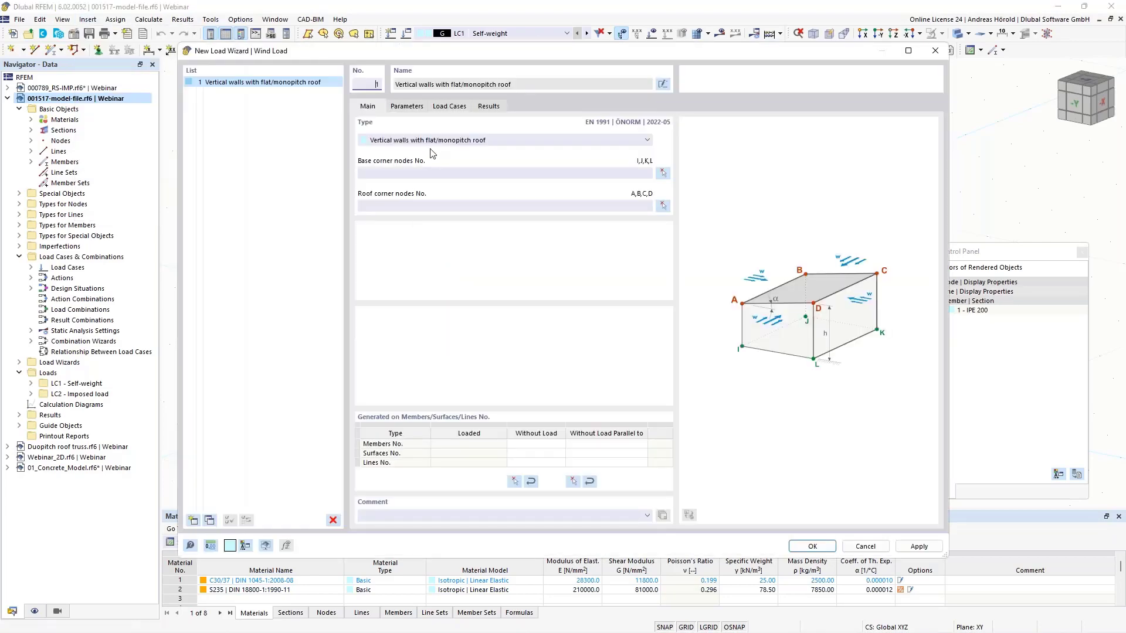
{"action": "left_click", "coordinate": [441, 141]}
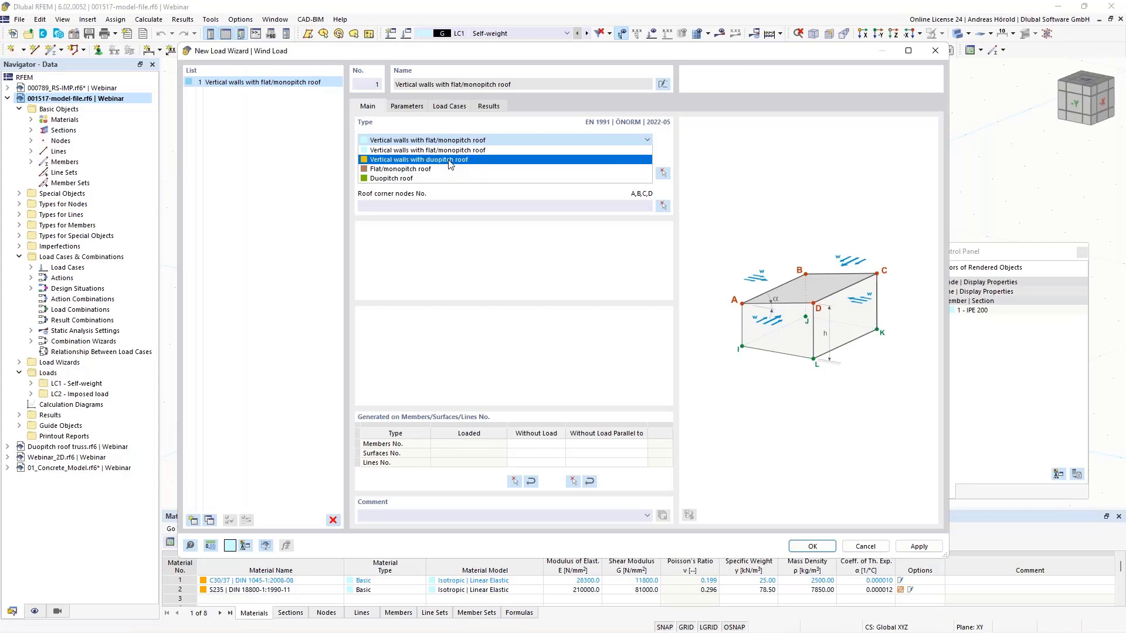
{"action": "key", "text": "Escape"}
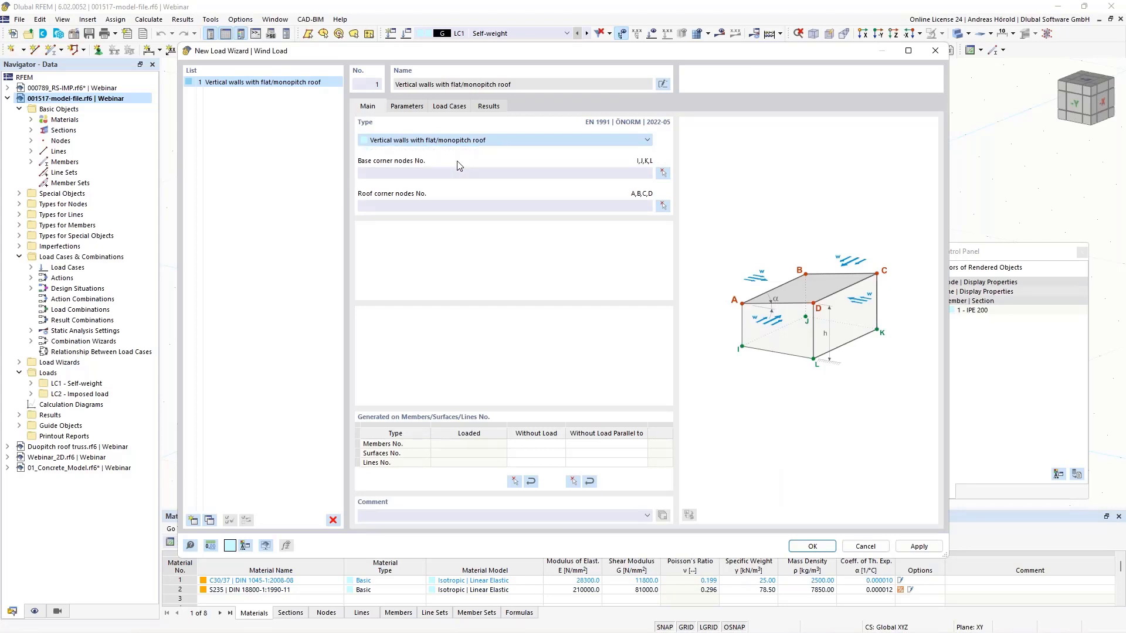
- Set the wind load type to vertical walls with duopitch roof and assign nodes 2, 4, 10 and 7 as base corners
{"action": "key", "text": "Down"}
{"action": "left_click", "coordinate": [663, 173]}
{"action": "left_click", "coordinate": [320, 393]}
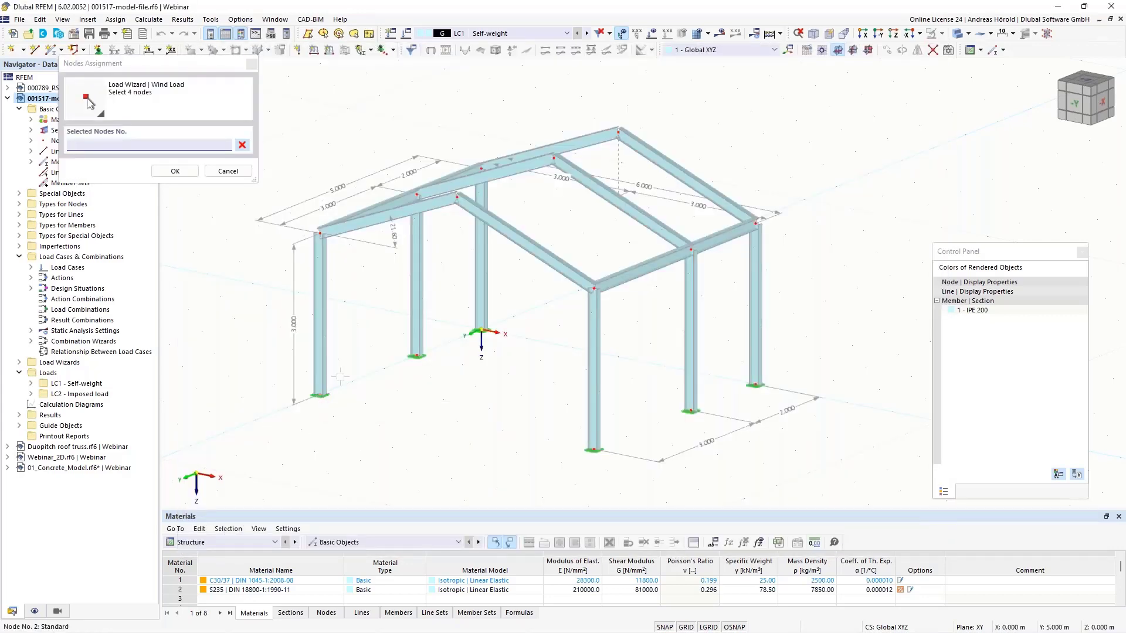
{"action": "left_click", "coordinate": [481, 330]}
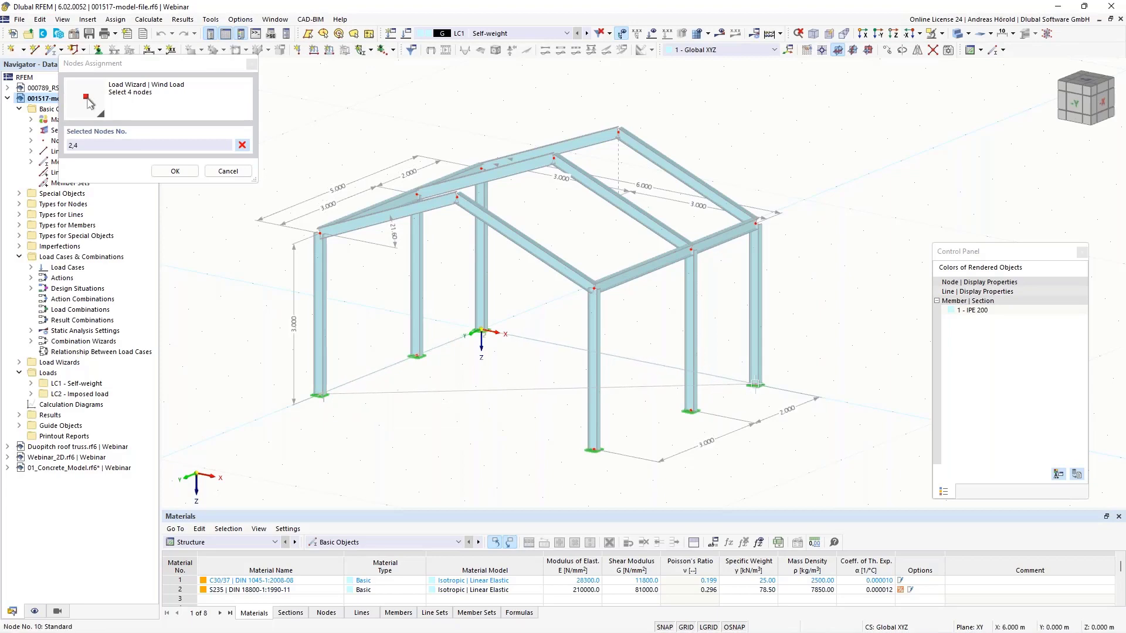
{"action": "left_click", "coordinate": [756, 385]}
{"action": "left_click", "coordinate": [594, 450]}
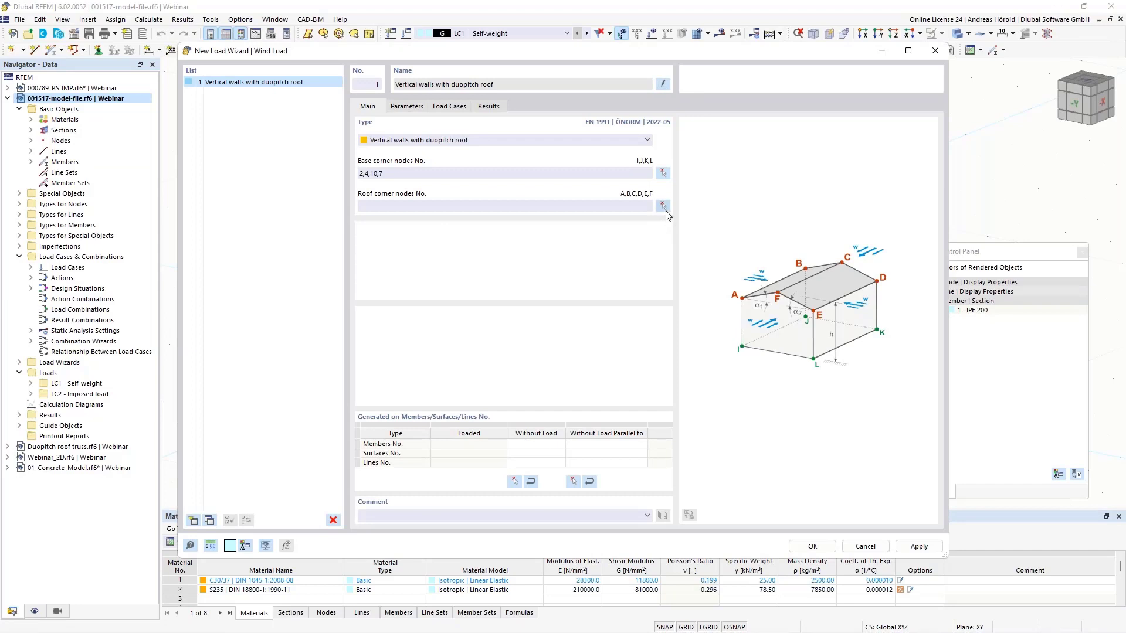
- Assign nodes 3, 6, 17, 9, 5 and 16 as the roof corner nodes of the duopitch hall
{"action": "left_click", "coordinate": [663, 206]}
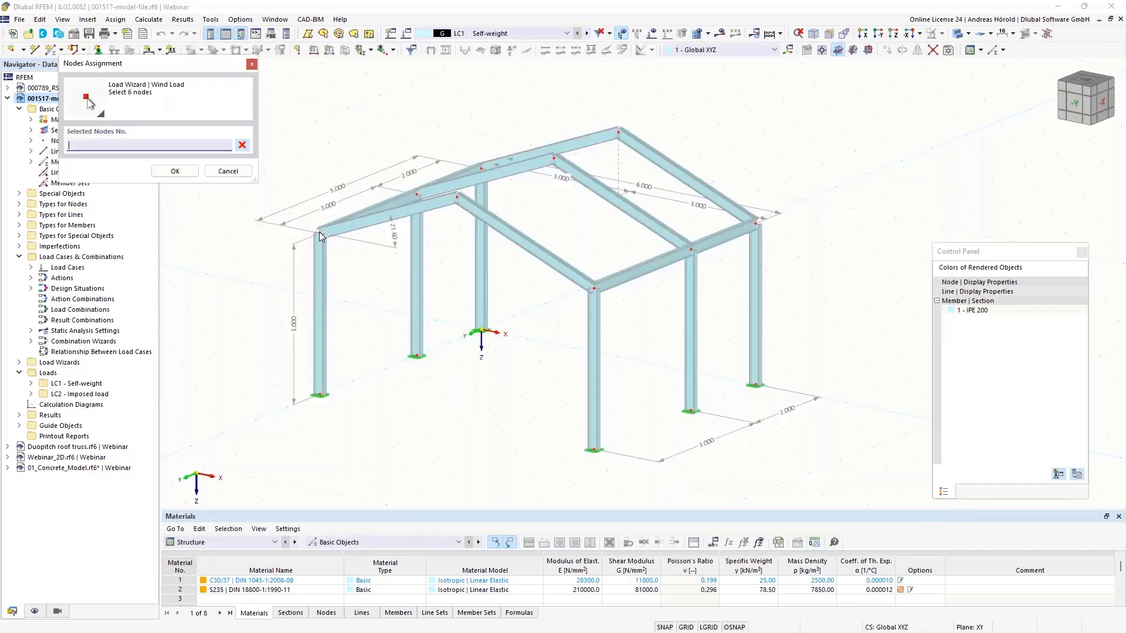
{"action": "left_click", "coordinate": [319, 233]}
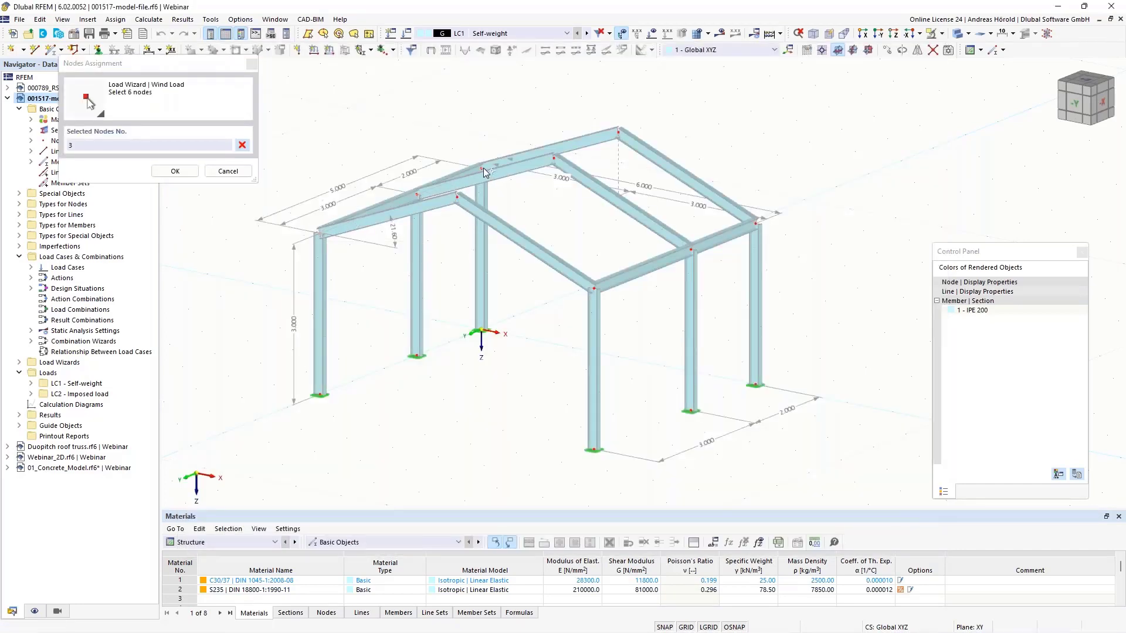
{"action": "left_click", "coordinate": [481, 168]}
{"action": "left_click", "coordinate": [618, 132]}
{"action": "left_click", "coordinate": [757, 223]}
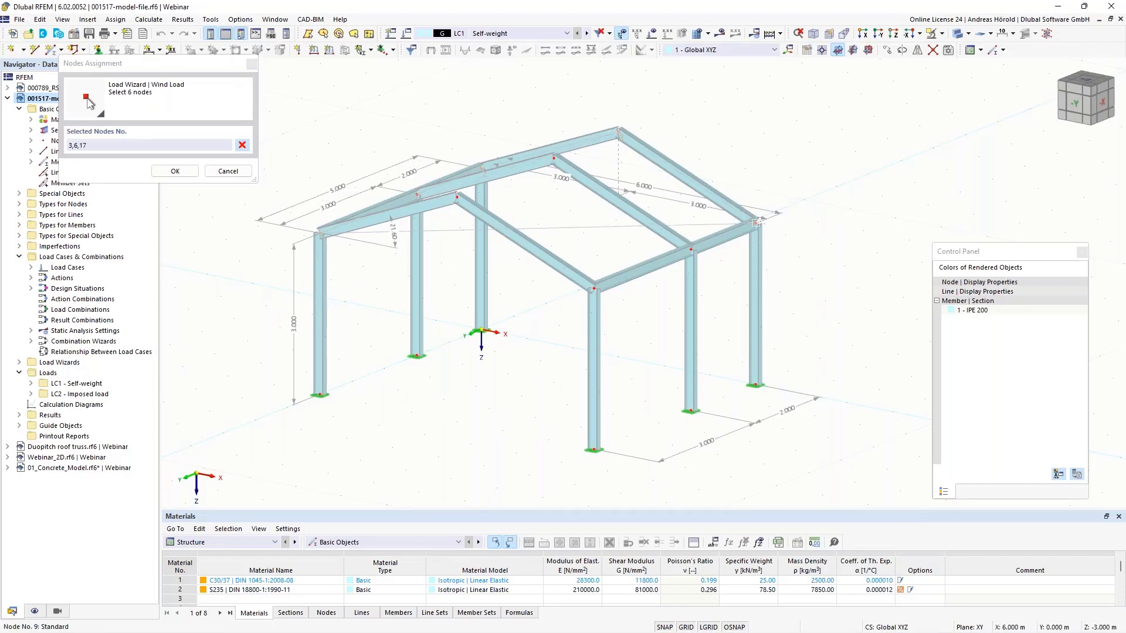
{"action": "left_click", "coordinate": [594, 288]}
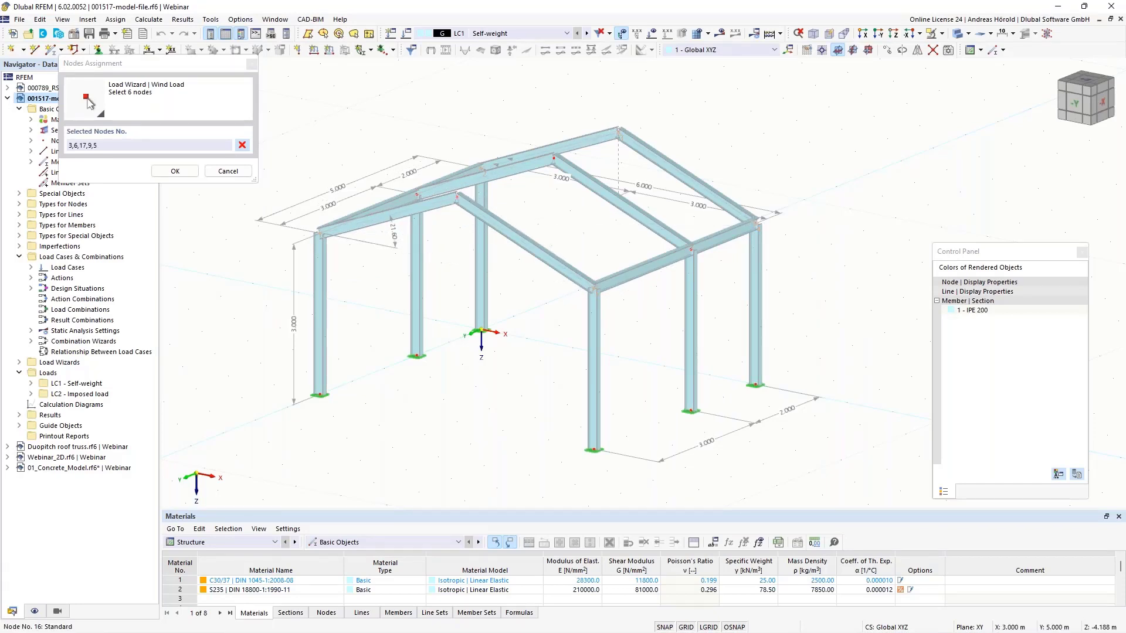
{"action": "left_click", "coordinate": [457, 198]}
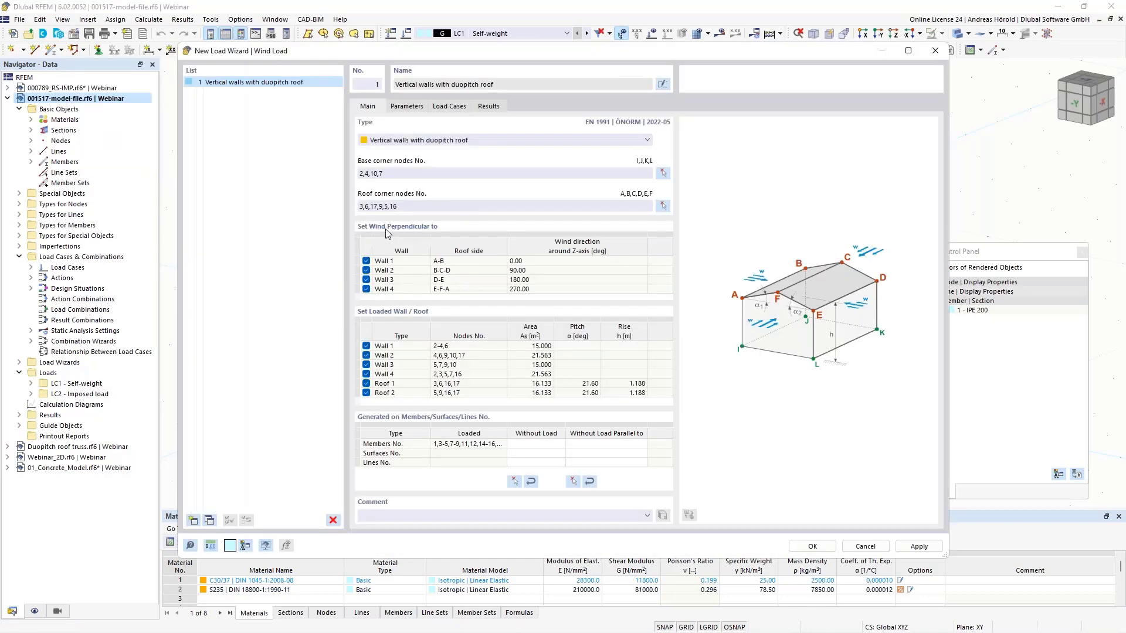
- Import the location and wind load parameters for Wien, Austria from the wind load map under ÖNORM B 1991-1-4
{"action": "left_click", "coordinate": [401, 109]}
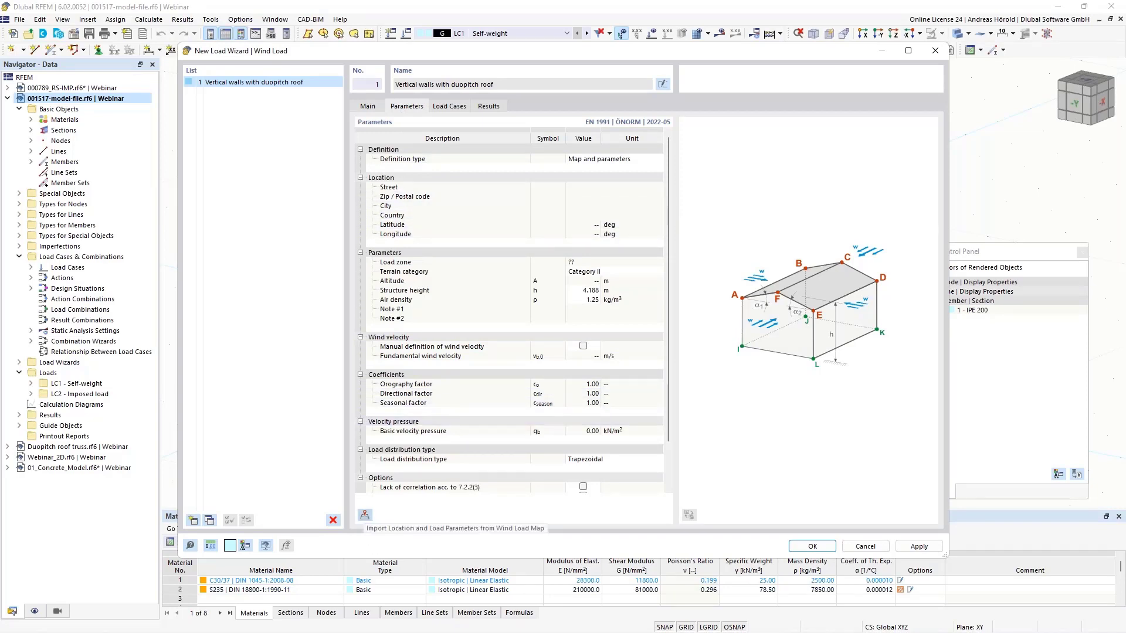
{"action": "left_click", "coordinate": [364, 514]}
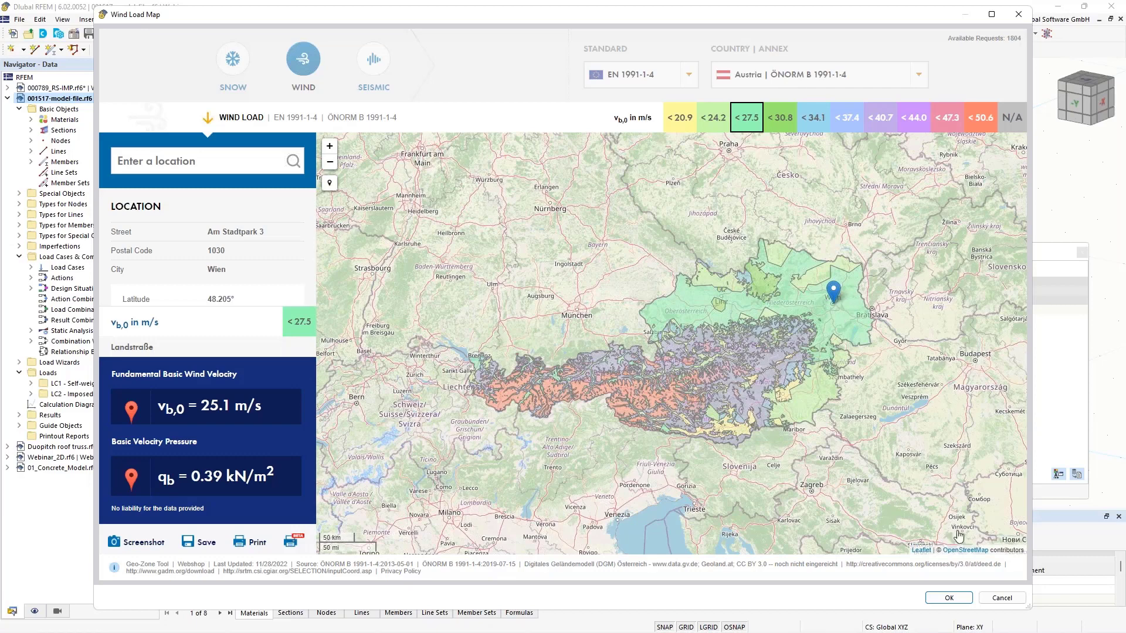
{"action": "left_click", "coordinate": [945, 597]}
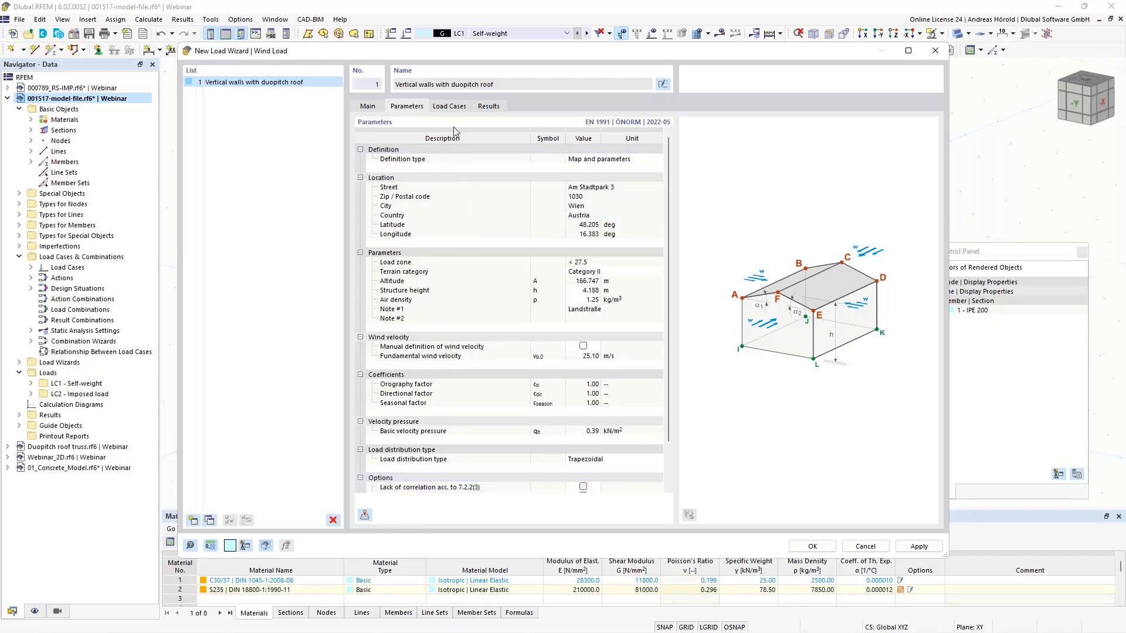
- Create load cases for all cases of the four wind directions and review the generated zone dimensions and pressures
{"action": "left_click", "coordinate": [449, 106]}
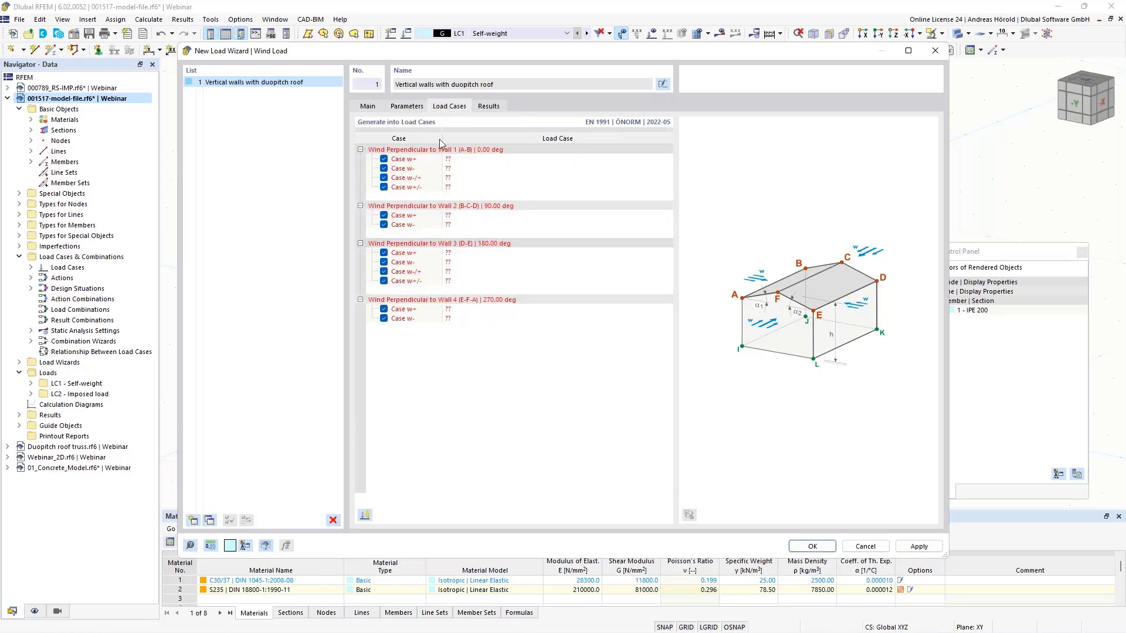
{"action": "left_click", "coordinate": [365, 515]}
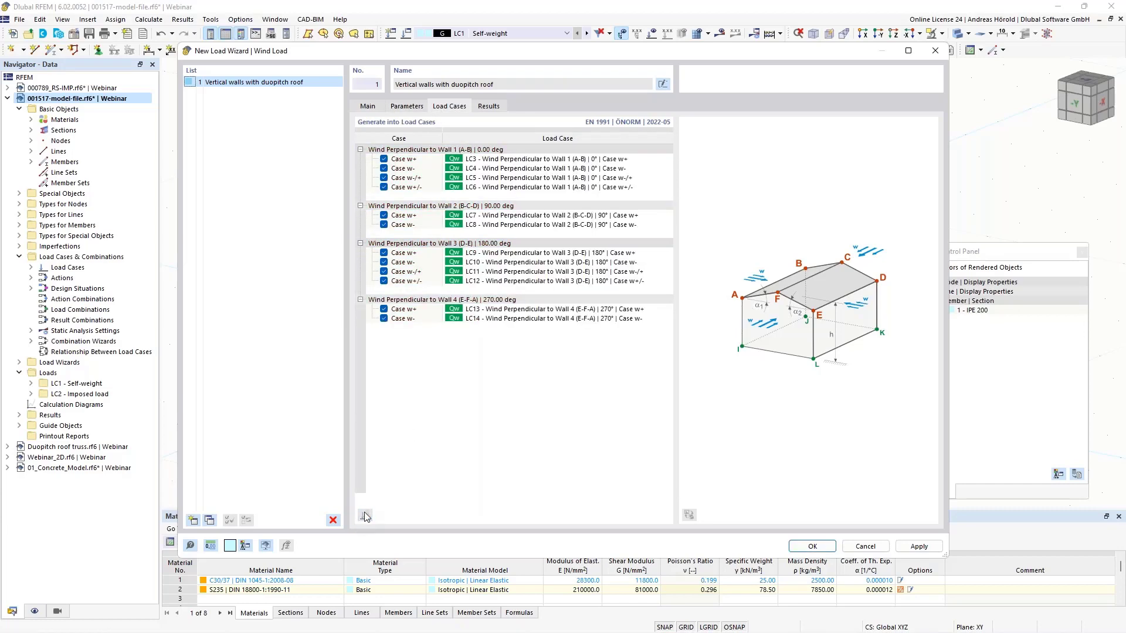
{"action": "left_click", "coordinate": [489, 106]}
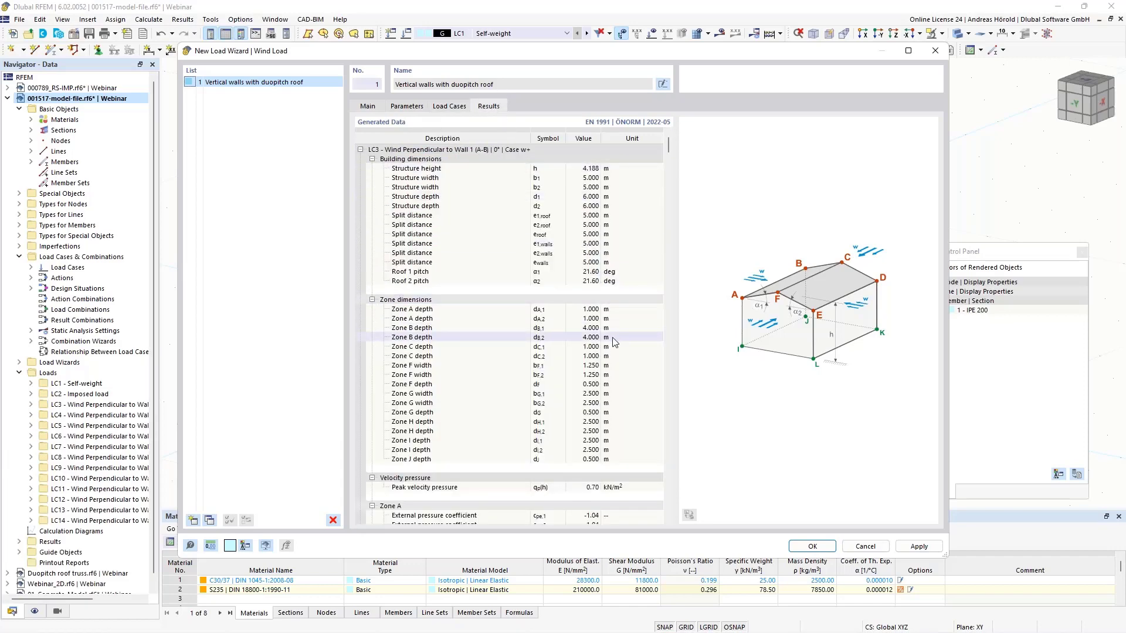
{"action": "scroll", "coordinate": [613, 337], "scroll_direction": "down", "scroll_amount": 10}
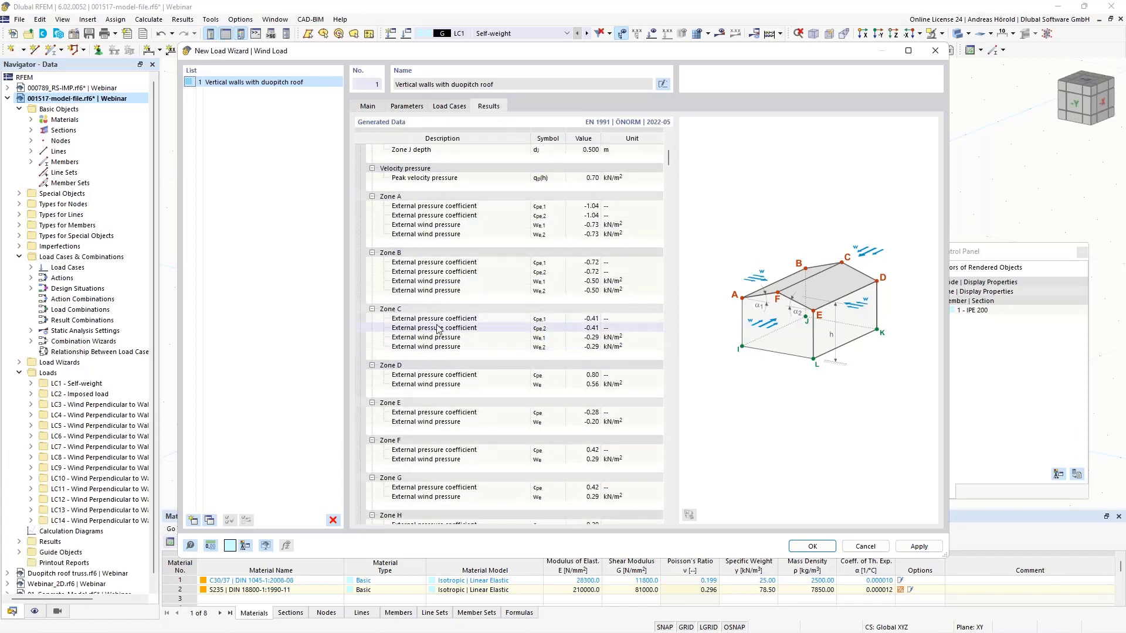
{"action": "scroll", "coordinate": [508, 385], "scroll_direction": "down", "scroll_amount": 1}
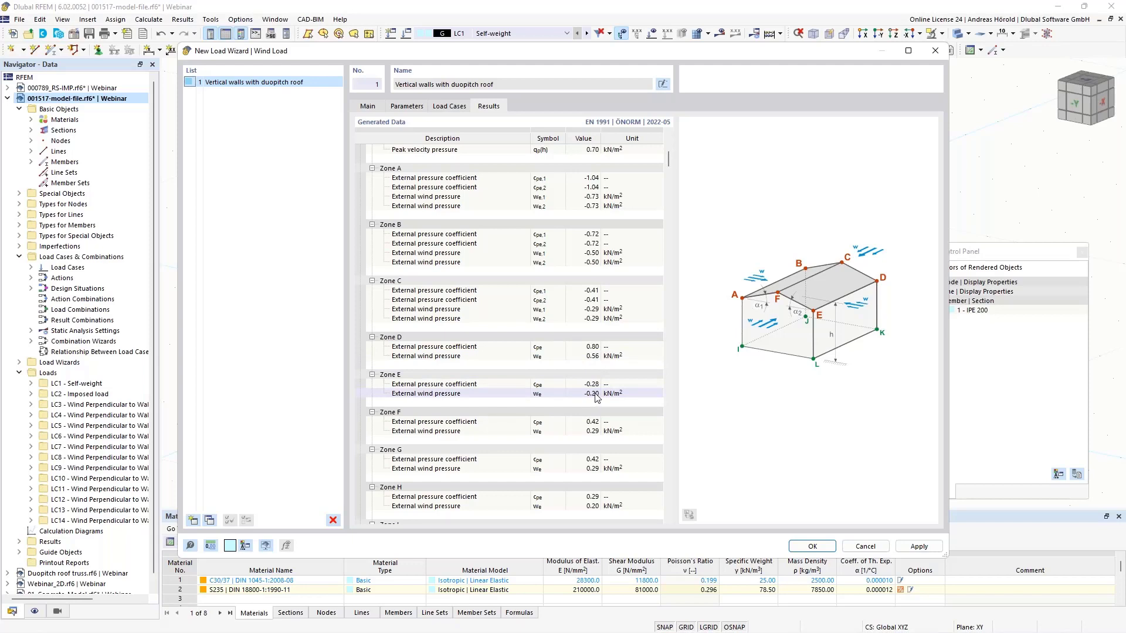
- Activate lack of correlation acc. to 7.2.2(3), check the zone D and E pressures, and generate the wind loads
{"action": "left_click", "coordinate": [405, 107]}
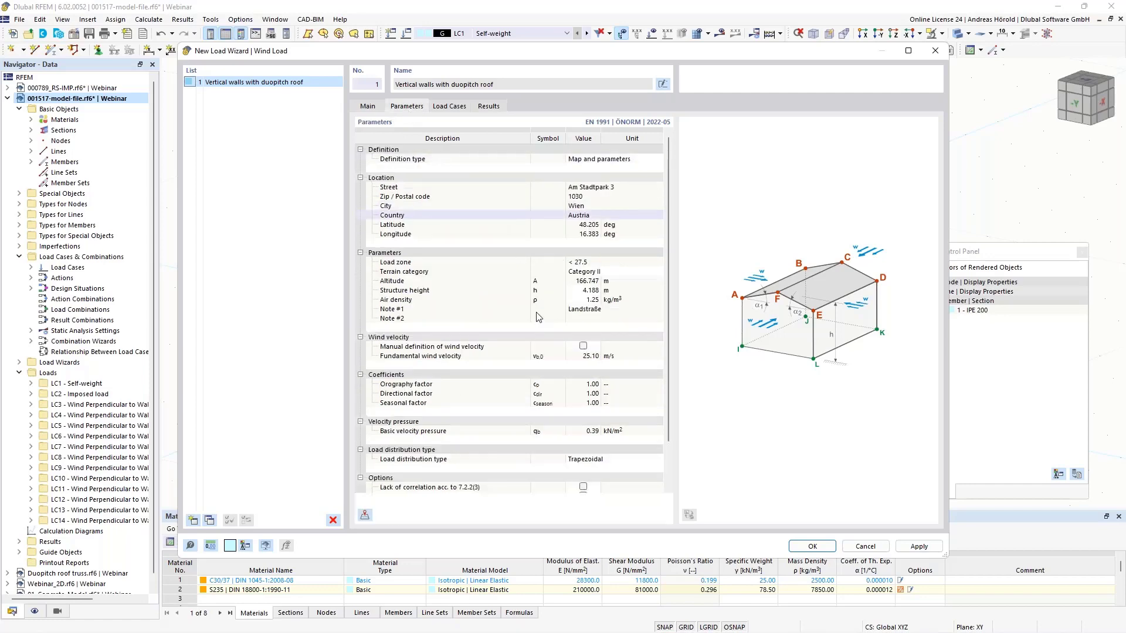
{"action": "scroll", "coordinate": [540, 352], "scroll_direction": "down", "scroll_amount": 3}
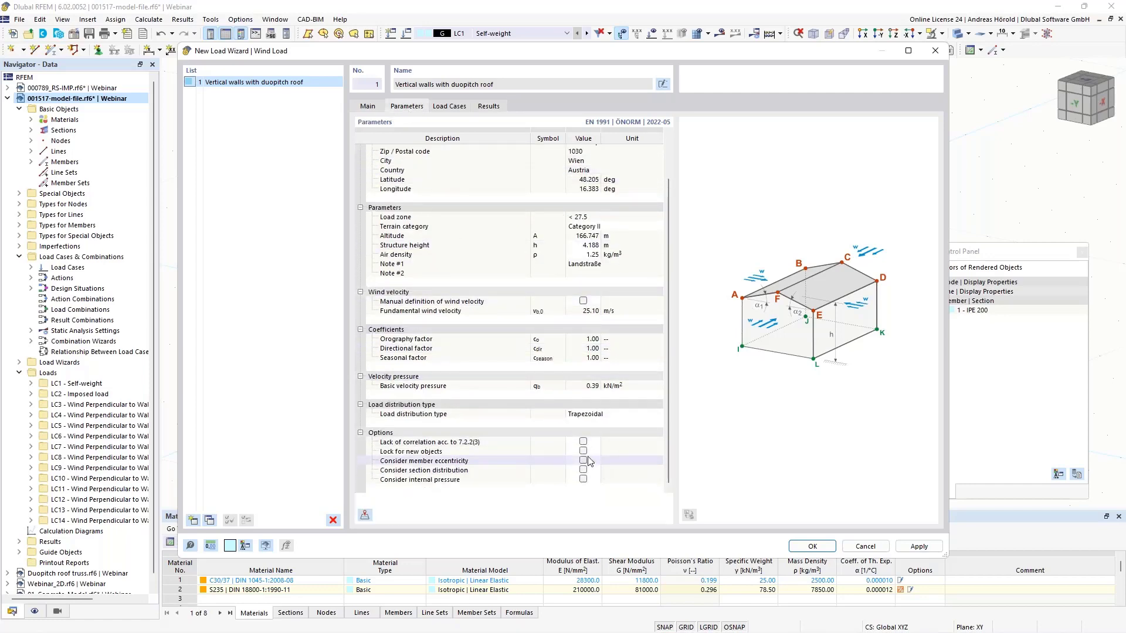
{"action": "left_click", "coordinate": [583, 442]}
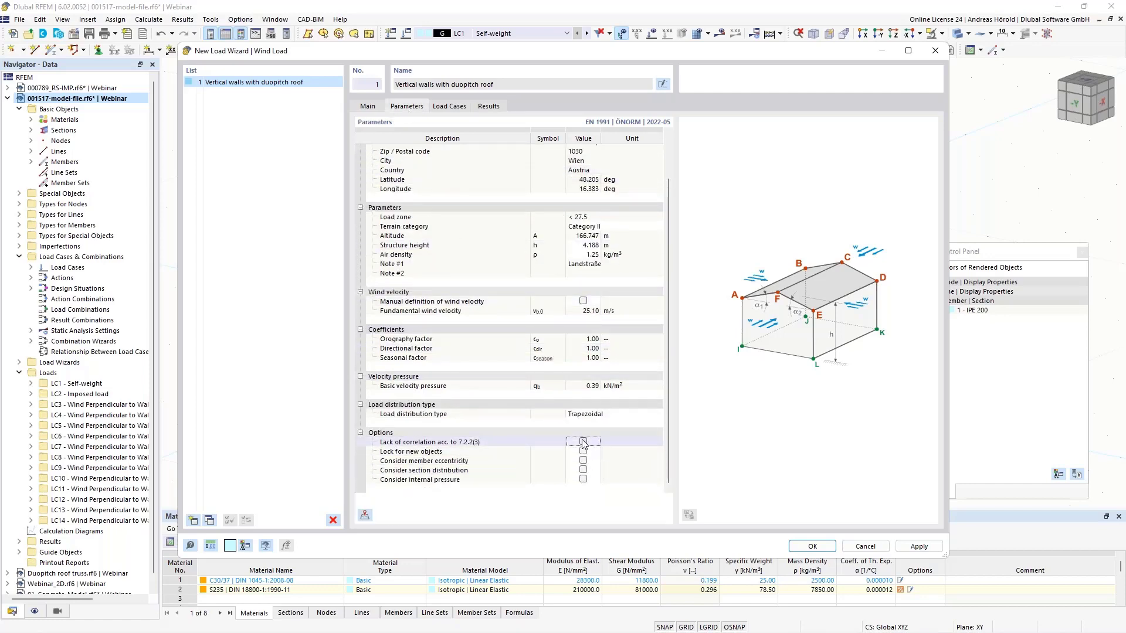
{"action": "left_click", "coordinate": [489, 107]}
{"action": "scroll", "coordinate": [610, 351], "scroll_direction": "down", "scroll_amount": 5}
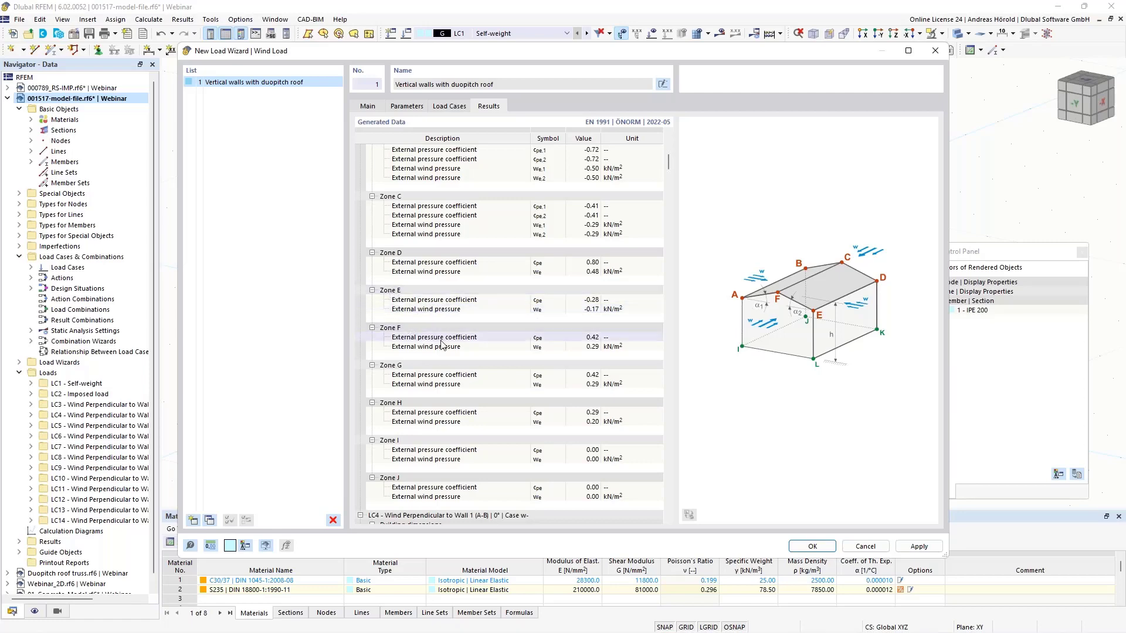
{"action": "left_click", "coordinate": [410, 109]}
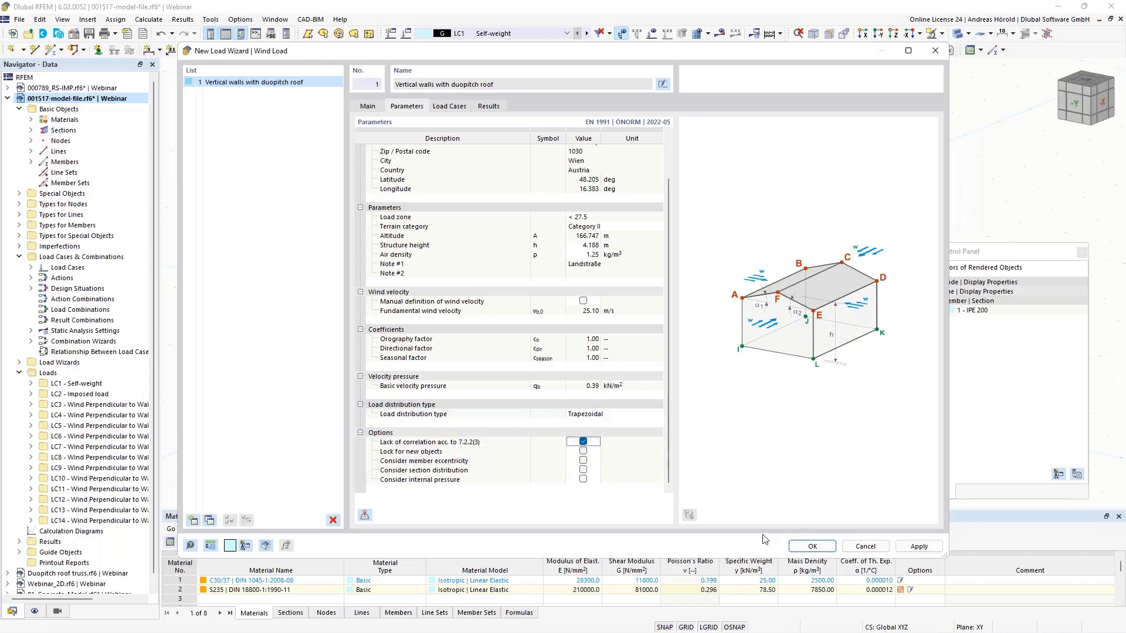
{"action": "left_click", "coordinate": [813, 547]}
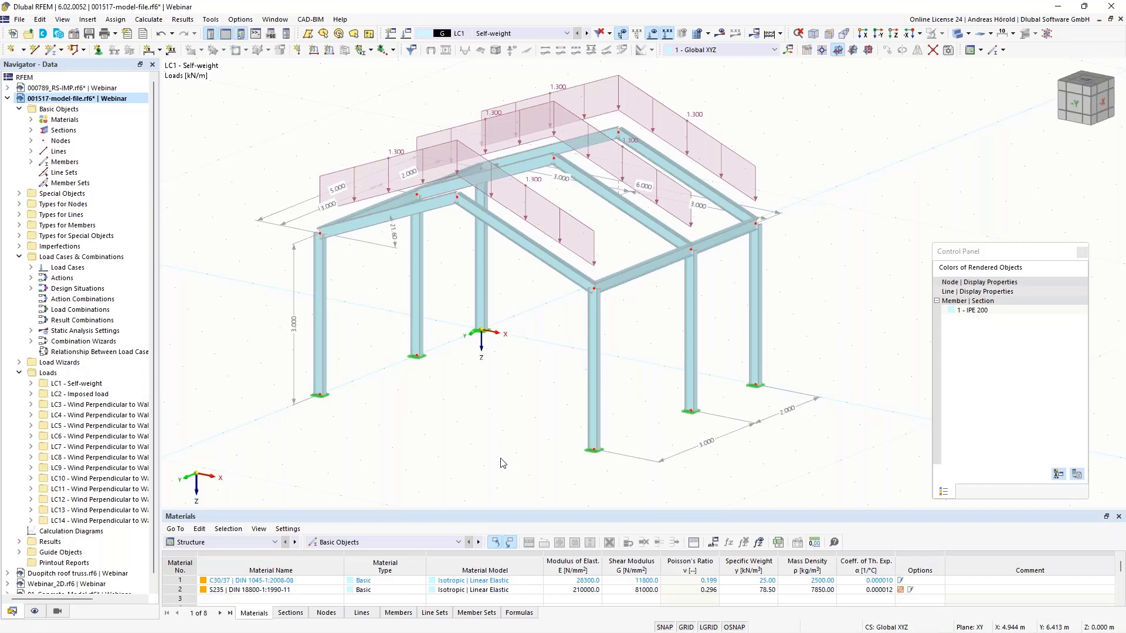
- Switch to Chrome and open the Dlubal webinar page "Most Frequently Asked Questions Answered by Dlubal Support Team | February 2023"
{"action": "mouse_move", "coordinate": [206, 626]}
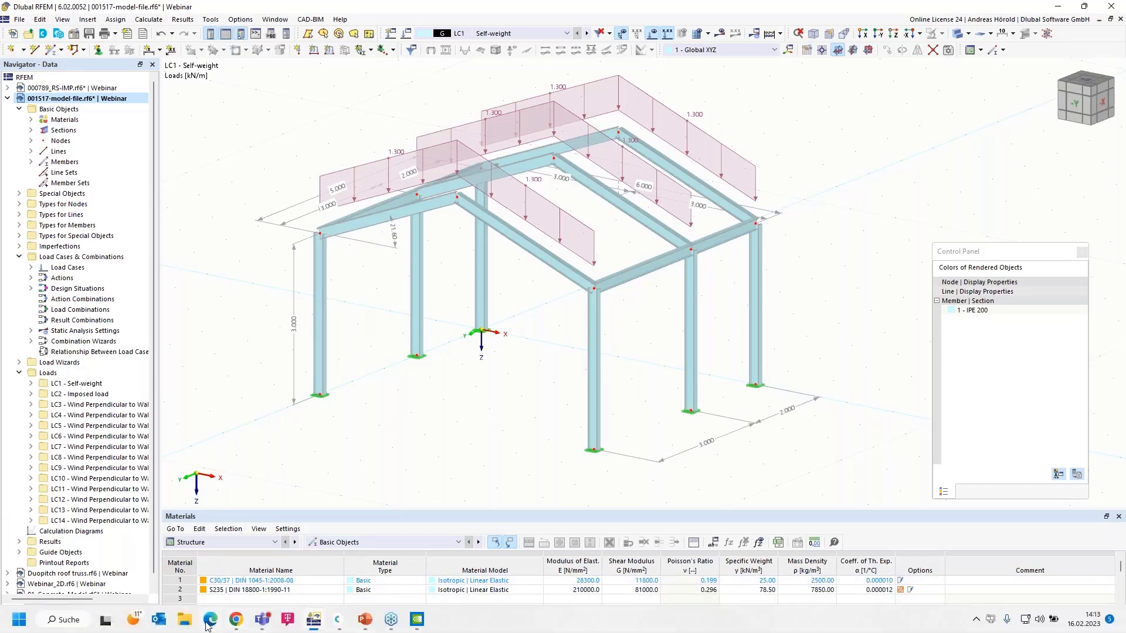
{"action": "left_click", "coordinate": [236, 622]}
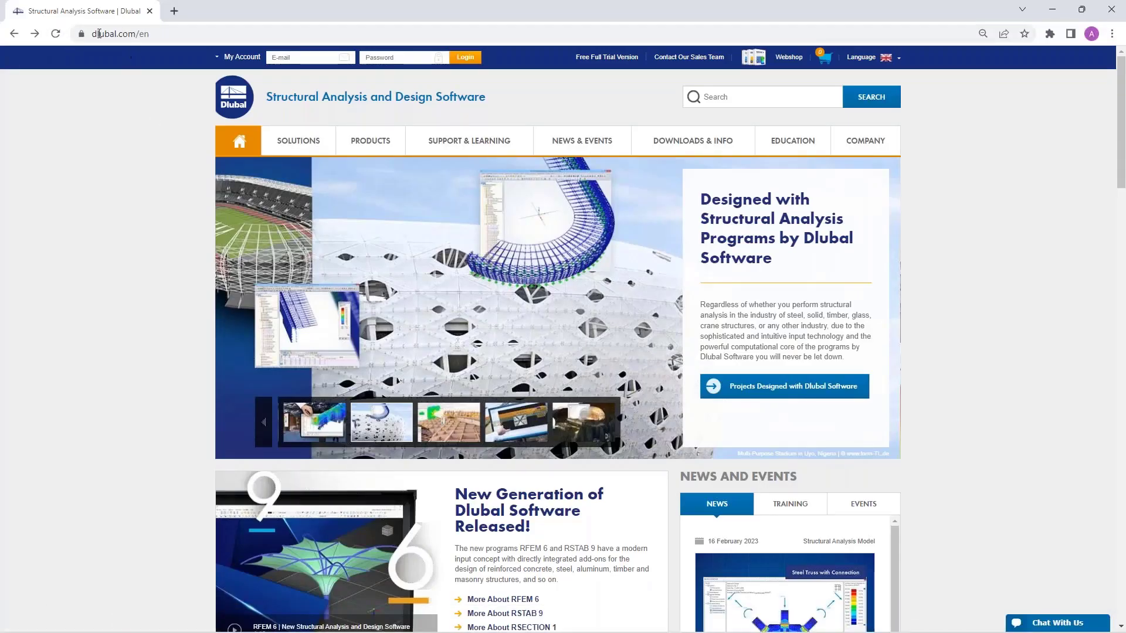
{"action": "mouse_move", "coordinate": [575, 140]}
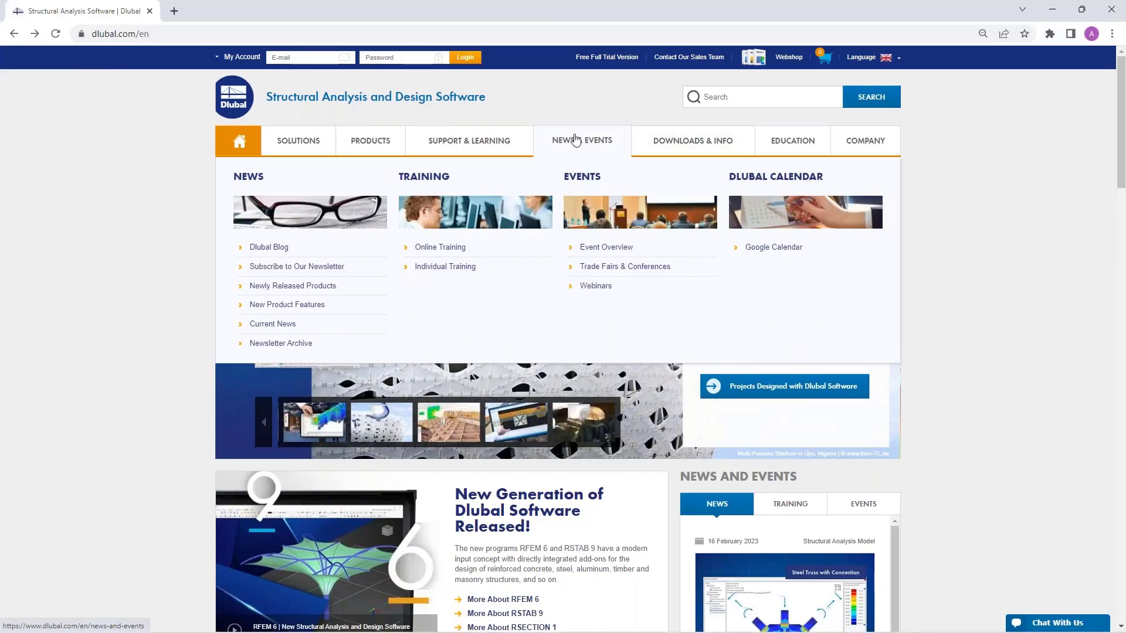
{"action": "mouse_move", "coordinate": [460, 146]}
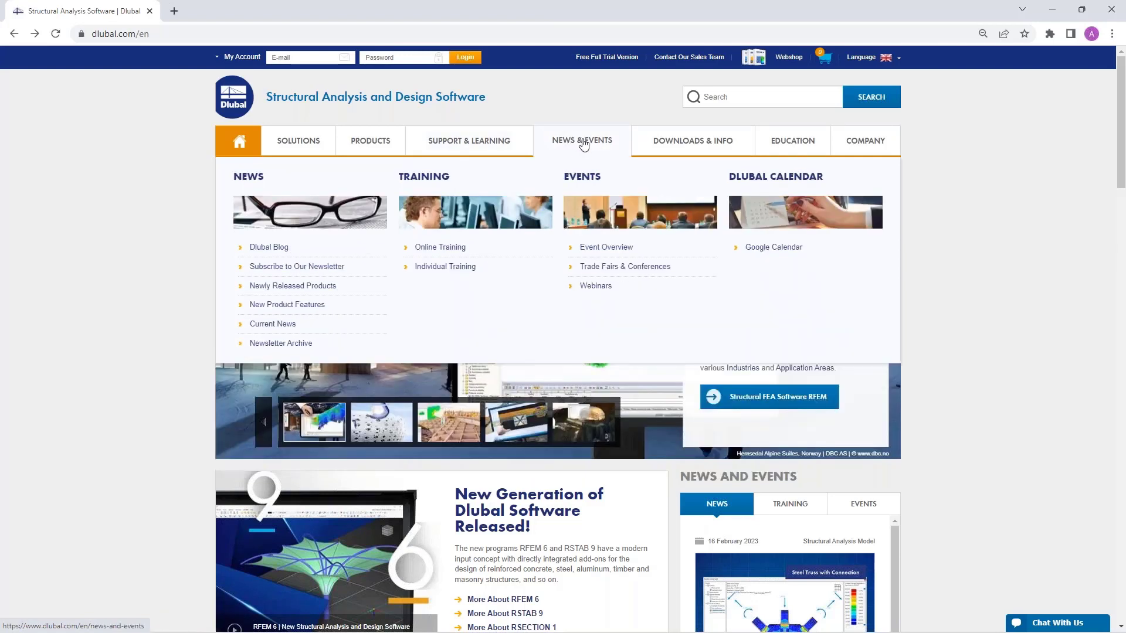
{"action": "left_click", "coordinate": [589, 286]}
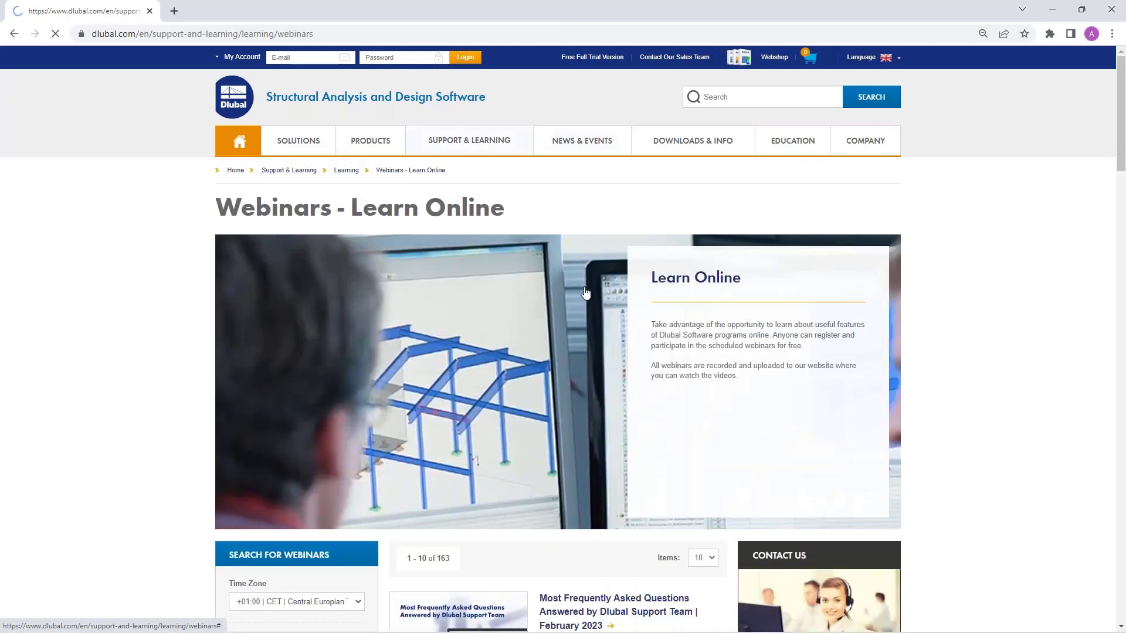
{"action": "scroll", "coordinate": [561, 409], "scroll_direction": "down", "scroll_amount": 3}
{"action": "left_click", "coordinate": [561, 408]}
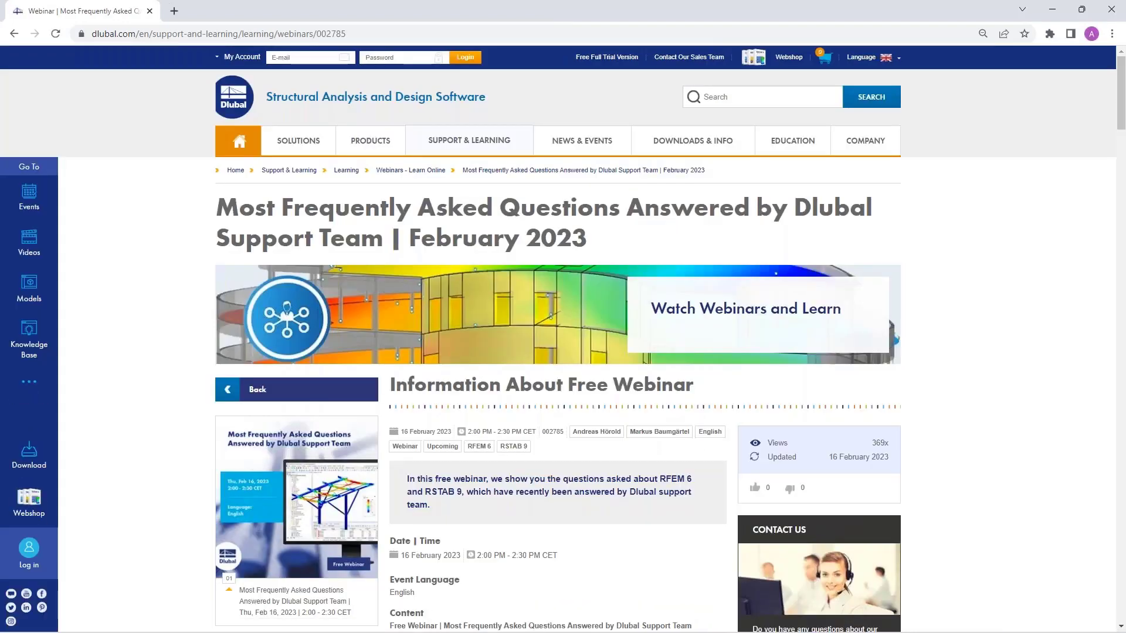
- Look through the webinar page's models, knowledge base articles and FAQs, and open the FAQ about graphics chips not supporting OpenGL hardware acceleration
{"action": "scroll", "coordinate": [507, 409], "scroll_direction": "down", "scroll_amount": 4}
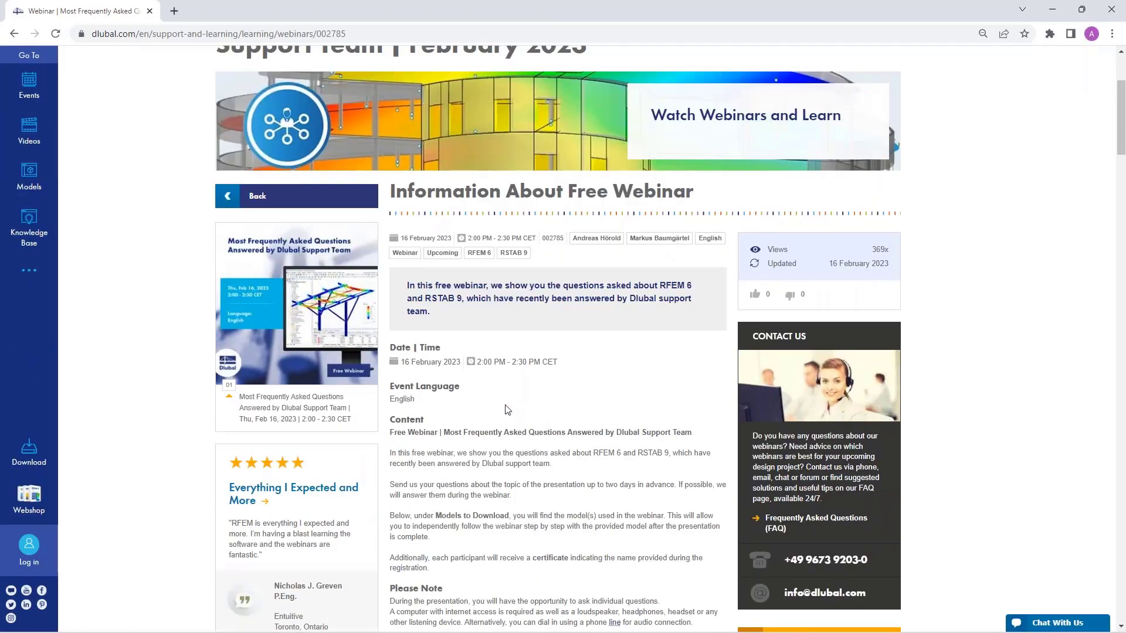
{"action": "scroll", "coordinate": [508, 409], "scroll_direction": "down", "scroll_amount": 1}
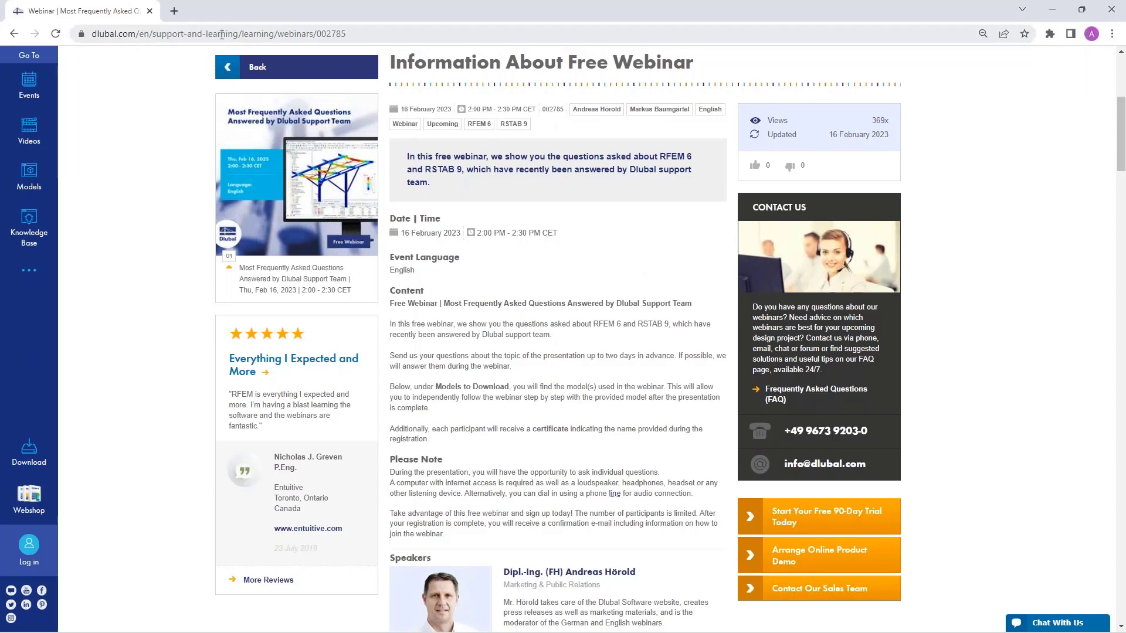
{"action": "scroll", "coordinate": [467, 392], "scroll_direction": "down", "scroll_amount": 20}
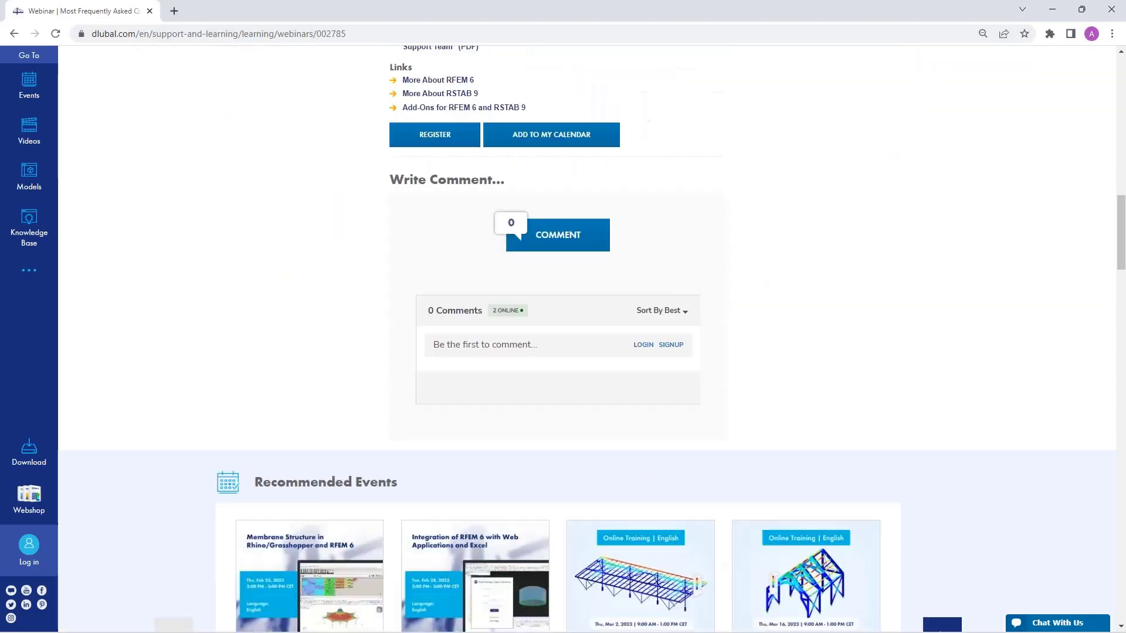
{"action": "scroll", "coordinate": [386, 369], "scroll_direction": "down", "scroll_amount": 12}
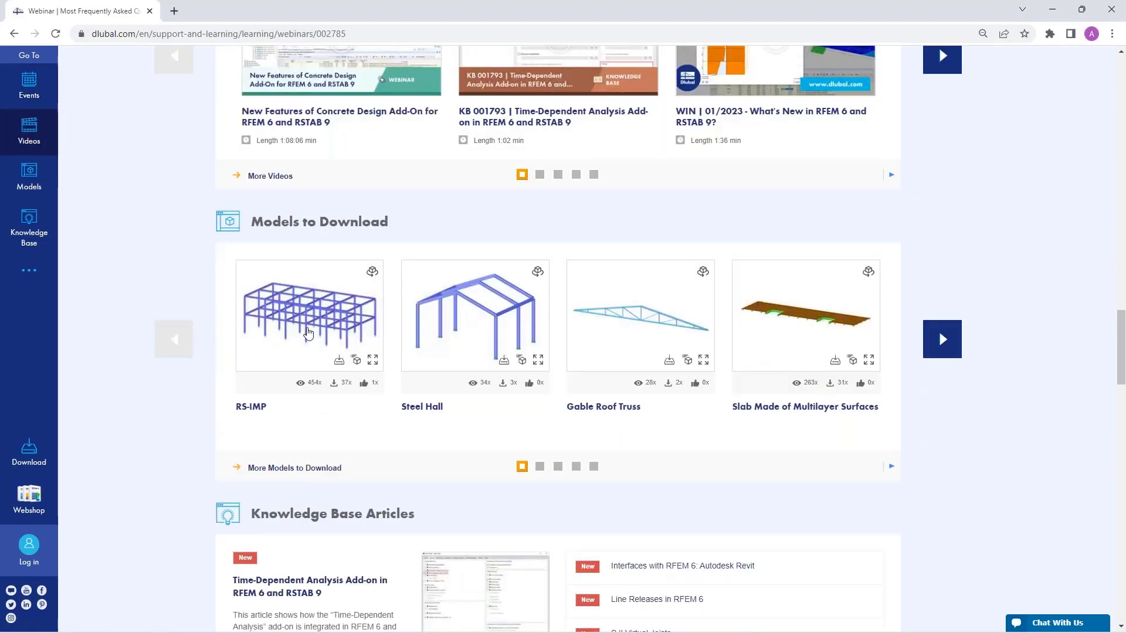
{"action": "scroll", "coordinate": [386, 368], "scroll_direction": "down", "scroll_amount": 8}
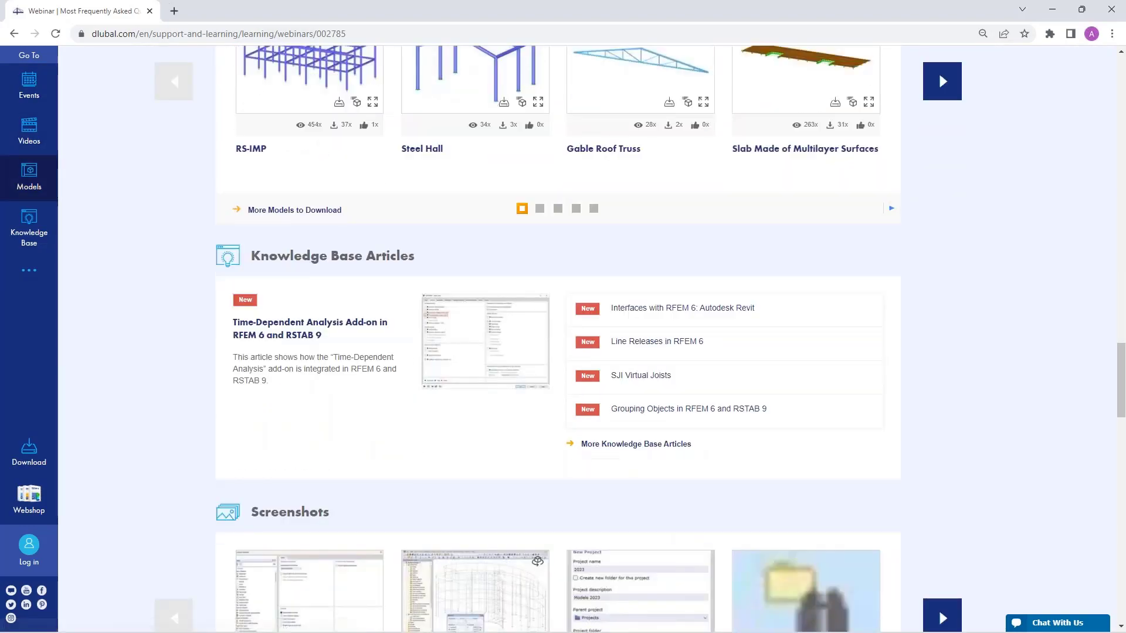
{"action": "scroll", "coordinate": [307, 266], "scroll_direction": "down", "scroll_amount": 11}
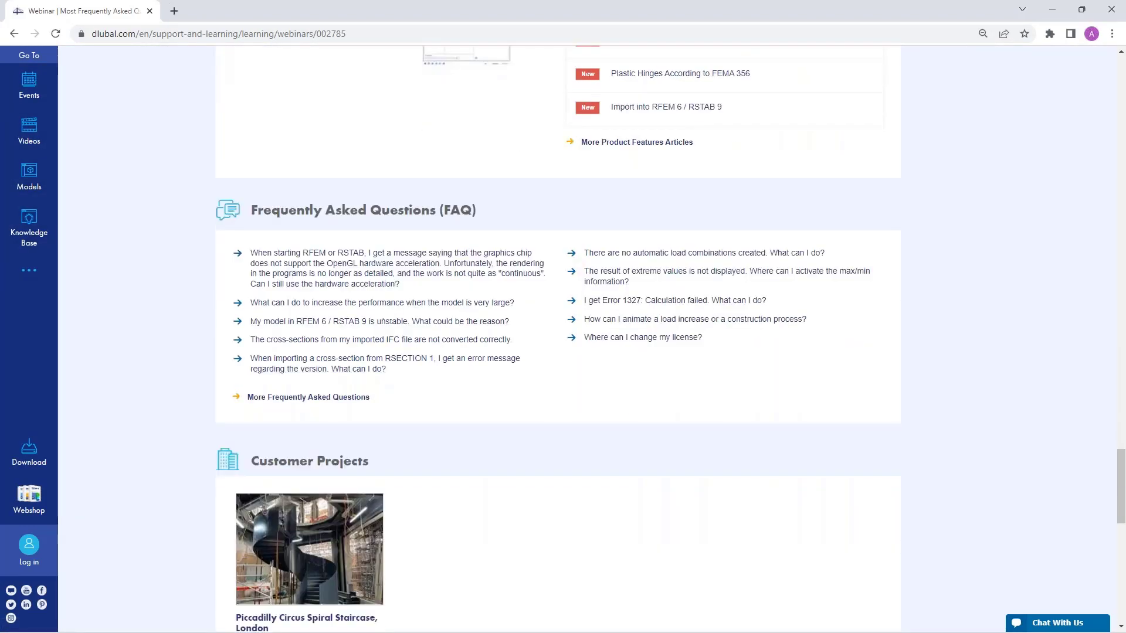
{"action": "left_click", "coordinate": [324, 271]}
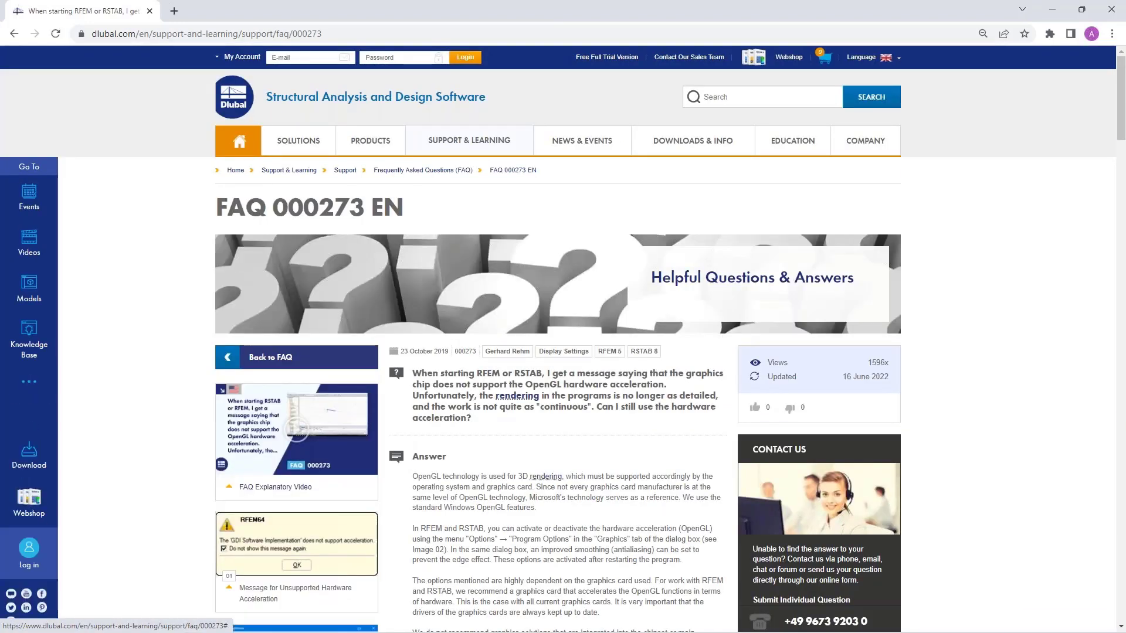
- Read the OpenGL hardware acceleration FAQ, open its NVIDIA graphics card link, and examine the article on customizing Optimus profiles and settings
{"action": "scroll", "coordinate": [600, 297], "scroll_direction": "down", "scroll_amount": 4}
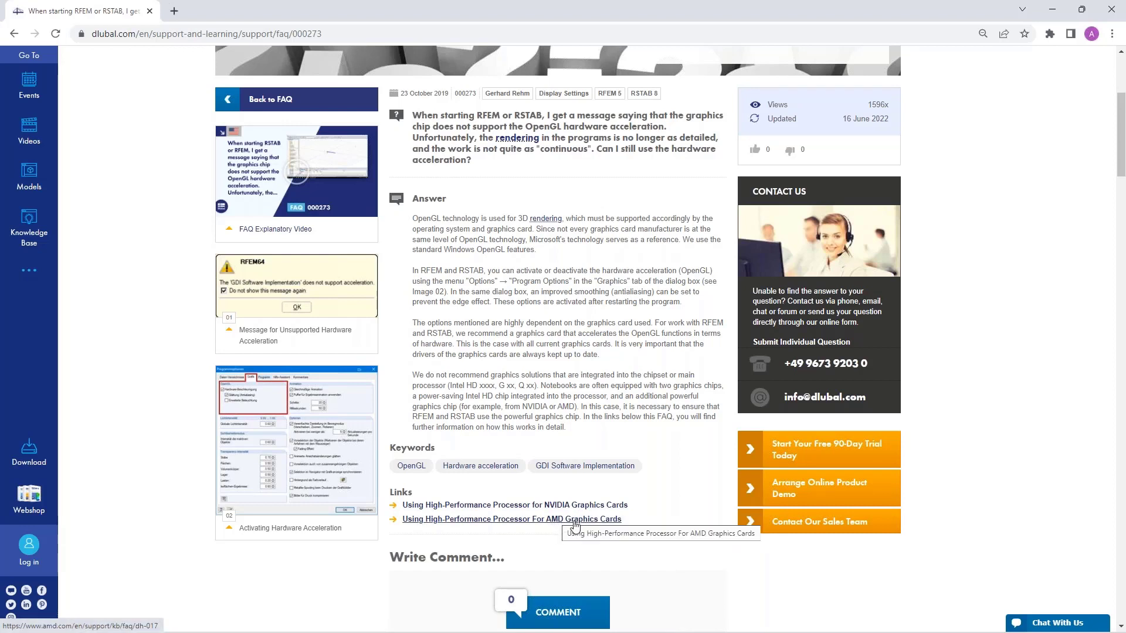
{"action": "left_click", "coordinate": [561, 505]}
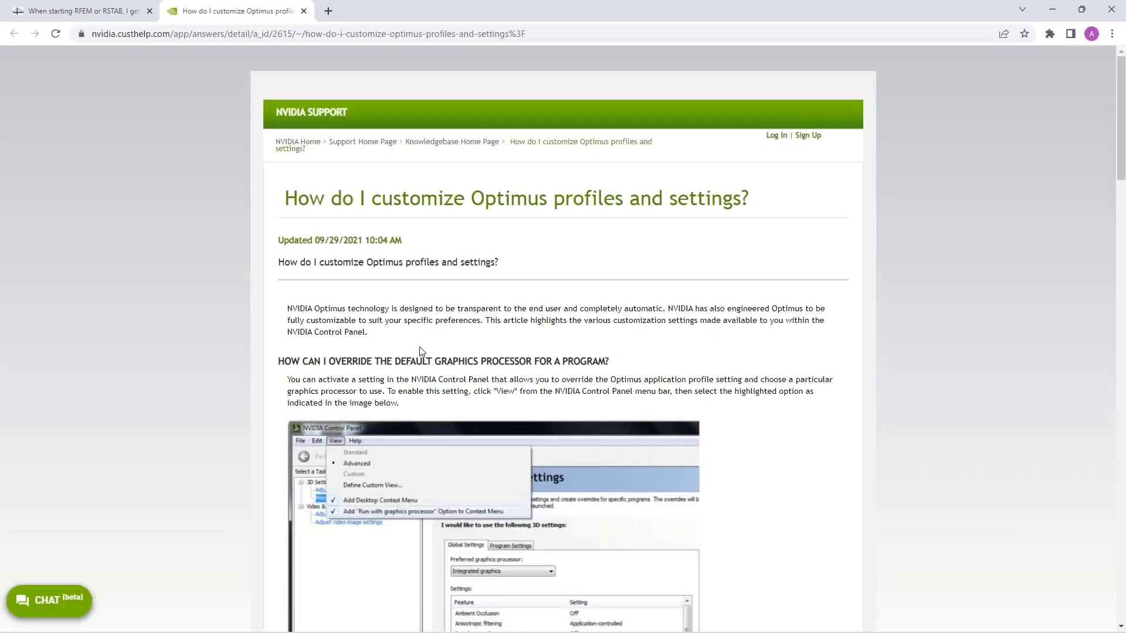
{"action": "scroll", "coordinate": [424, 350], "scroll_direction": "down", "scroll_amount": 9}
{"action": "scroll", "coordinate": [424, 350], "scroll_direction": "down", "scroll_amount": 6}
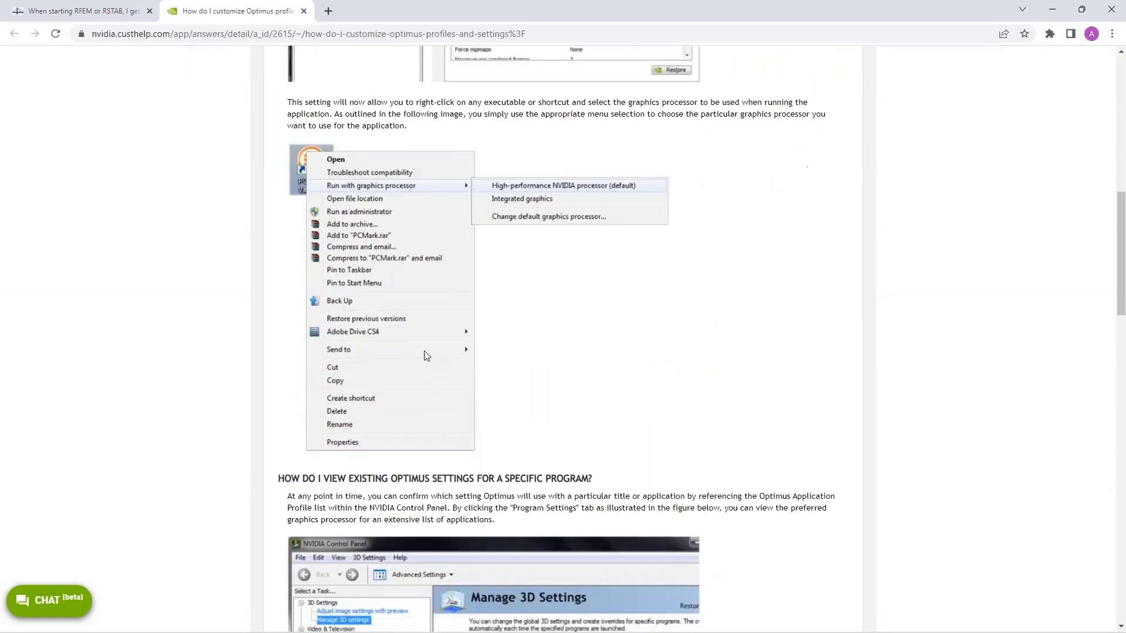
{"action": "scroll", "coordinate": [488, 335], "scroll_direction": "down", "scroll_amount": 2}
{"action": "scroll", "coordinate": [488, 336], "scroll_direction": "down", "scroll_amount": 4}
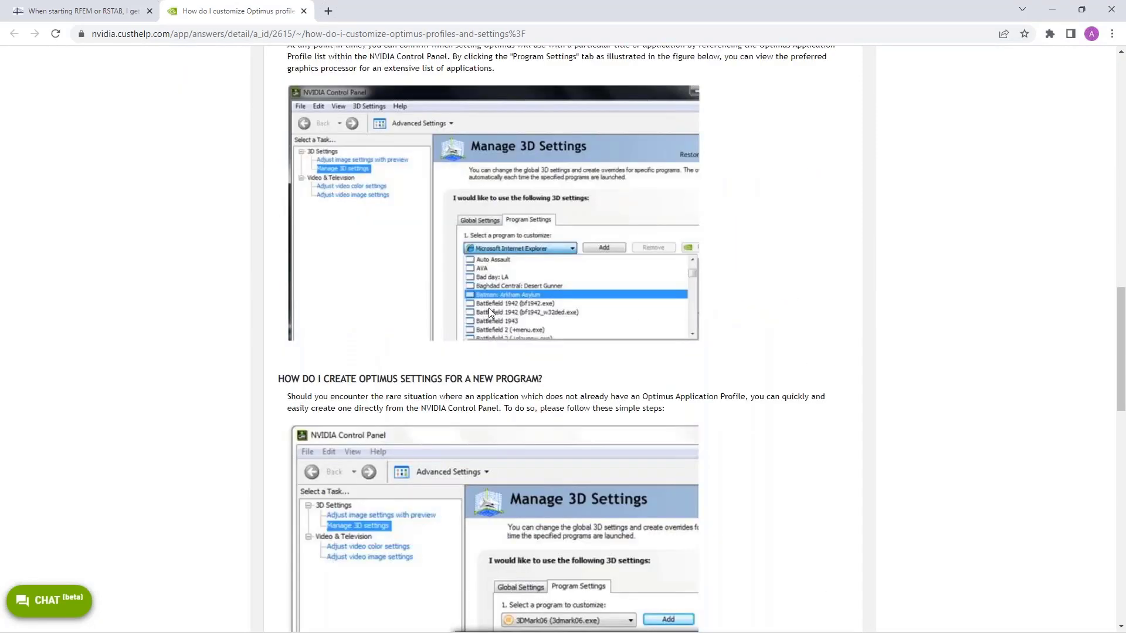
{"action": "scroll", "coordinate": [470, 334], "scroll_direction": "down", "scroll_amount": 2}
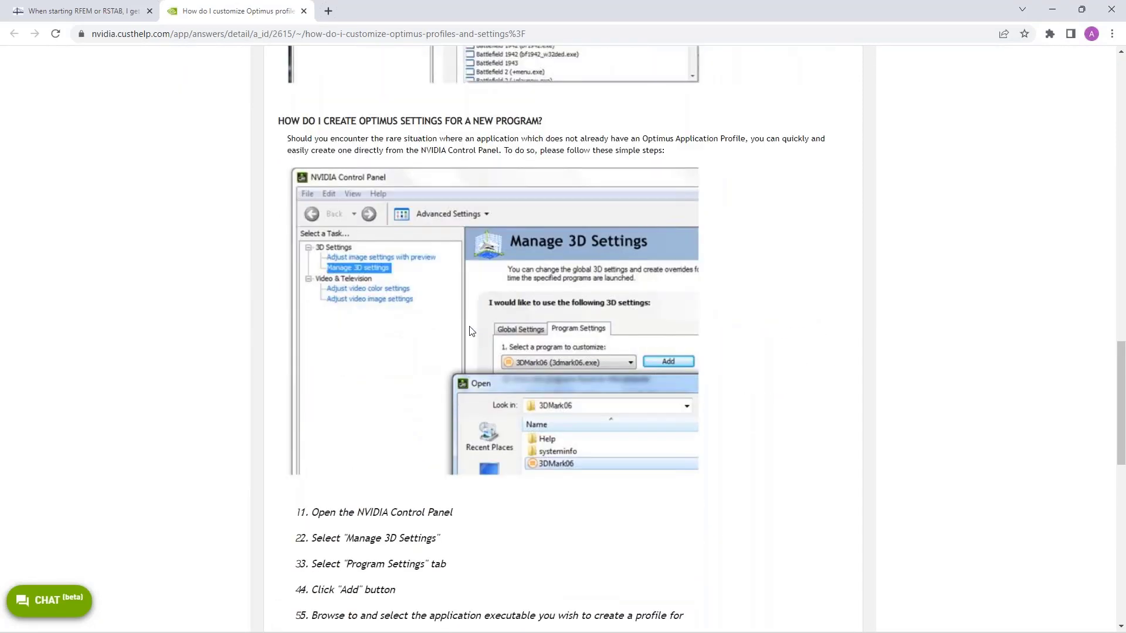
{"action": "scroll", "coordinate": [470, 332], "scroll_direction": "up", "scroll_amount": 1}
- Bring the NVIDIA Control Panel into view and try NVIDIA Hochleistungsprozessor as the global preferred graphics processor, reverting to Automatische Auswahl
{"action": "left_click_drag", "start_coordinate": [0, 168], "coordinate": [530, 124]}
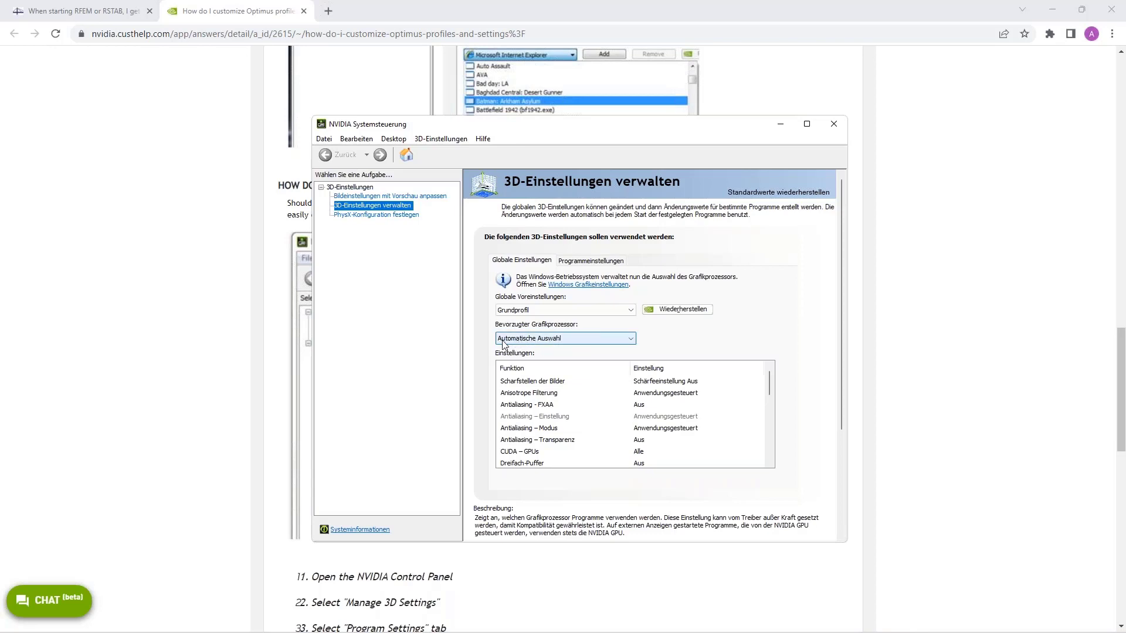
{"action": "left_click", "coordinate": [598, 339]}
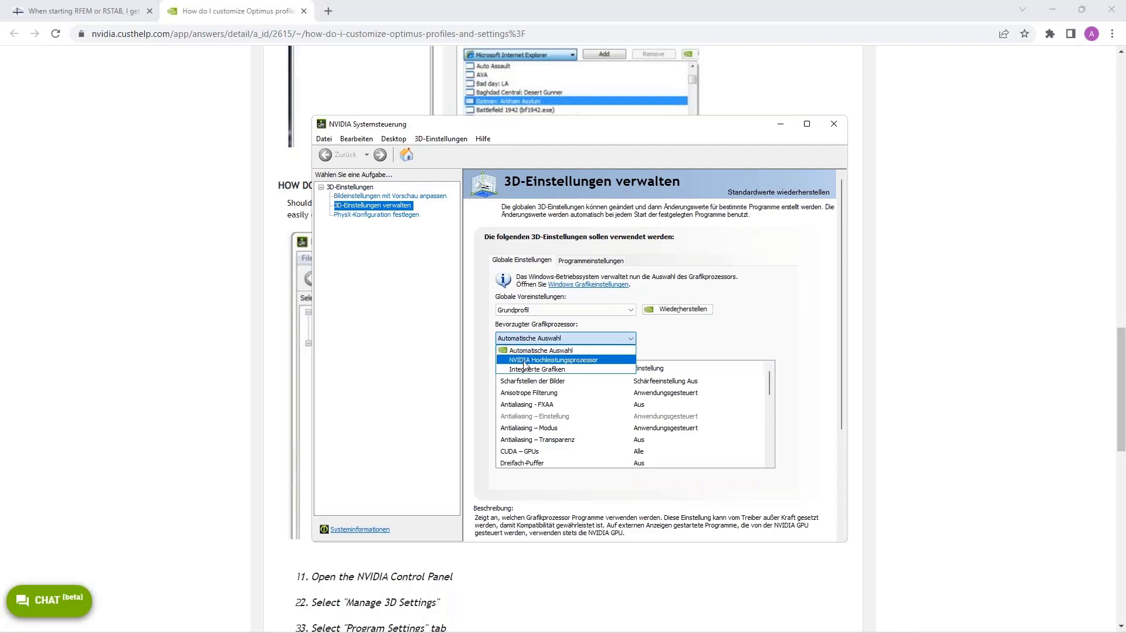
{"action": "left_click", "coordinate": [607, 361]}
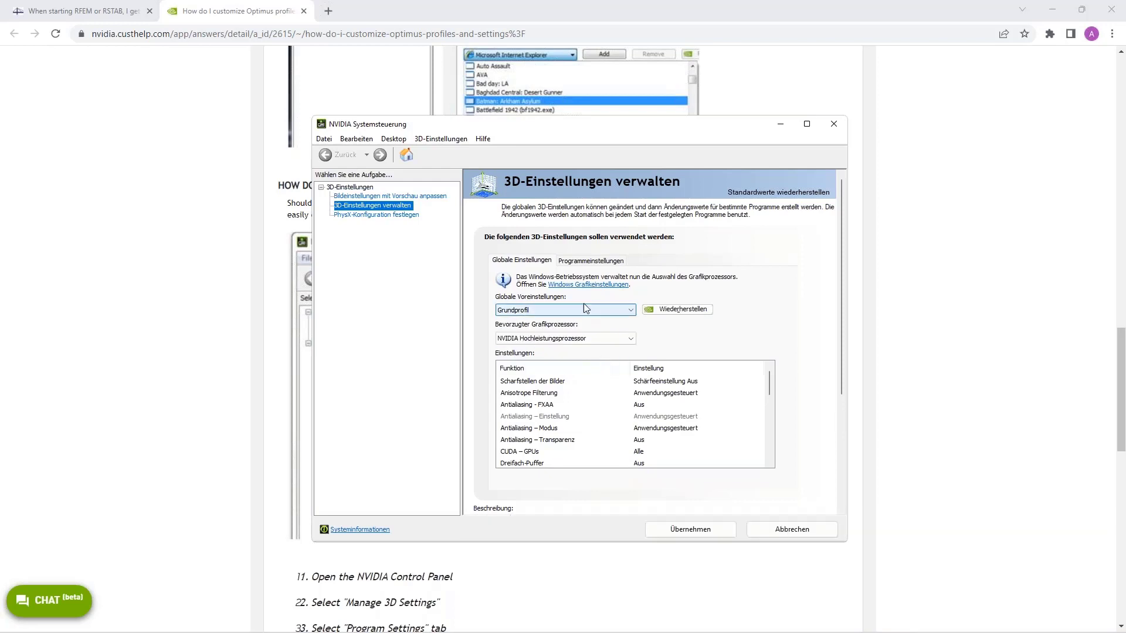
{"action": "left_click", "coordinate": [561, 342]}
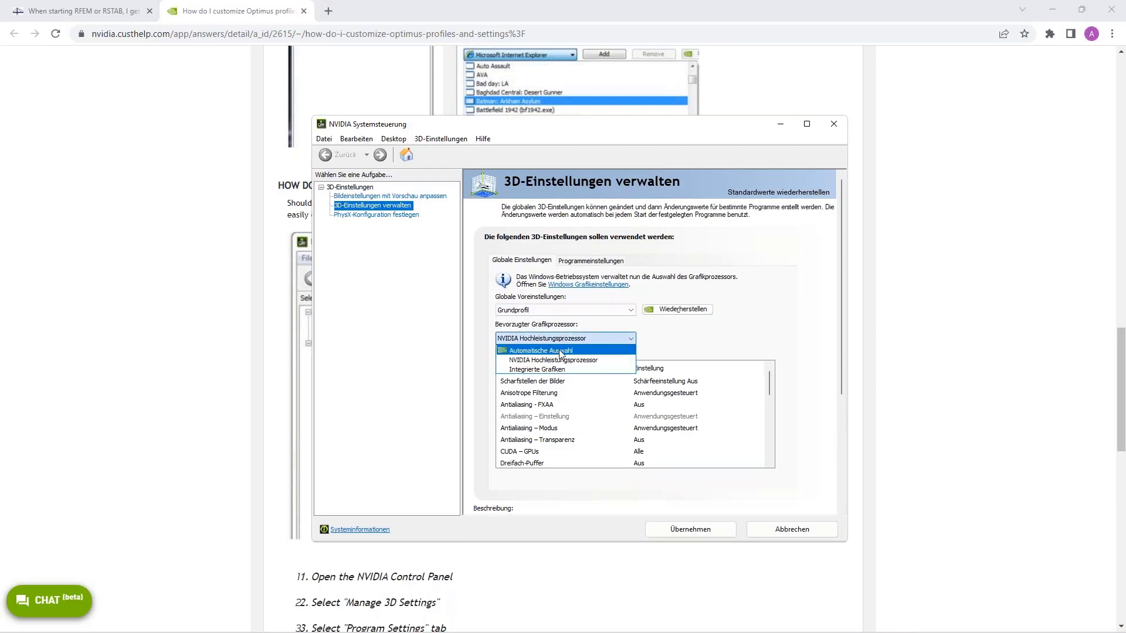
{"action": "left_click", "coordinate": [559, 348]}
- Check the program-specific 3D settings for RFEM and add RFEM6.exe to the list of customized programs
{"action": "left_click", "coordinate": [590, 262]}
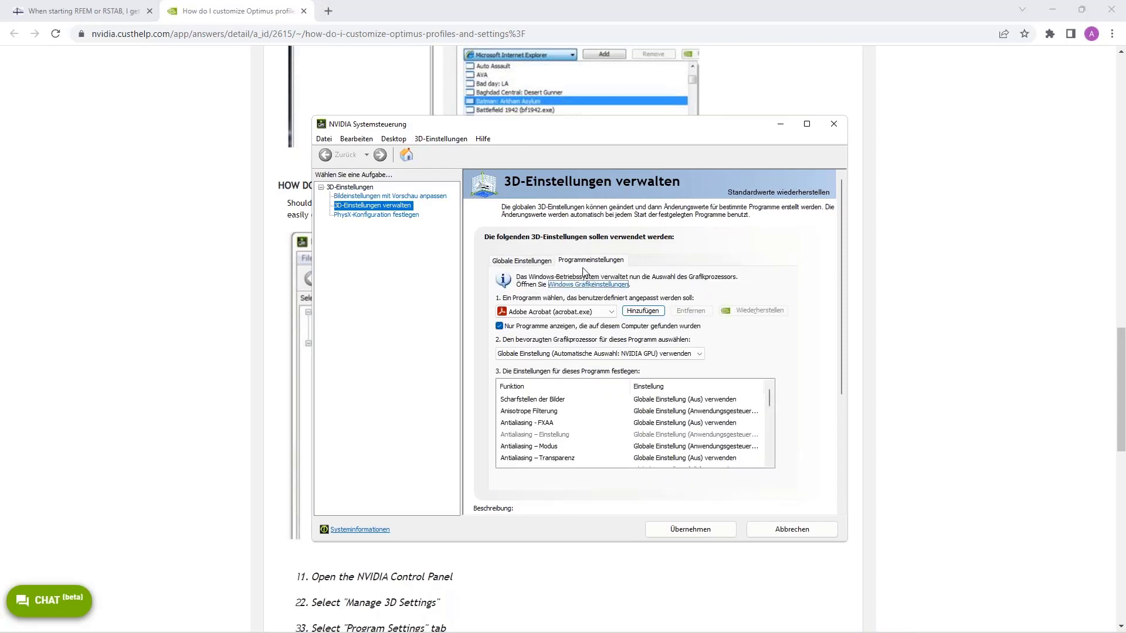
{"action": "left_click", "coordinate": [578, 312]}
{"action": "scroll", "coordinate": [587, 349], "scroll_direction": "down", "scroll_amount": 1}
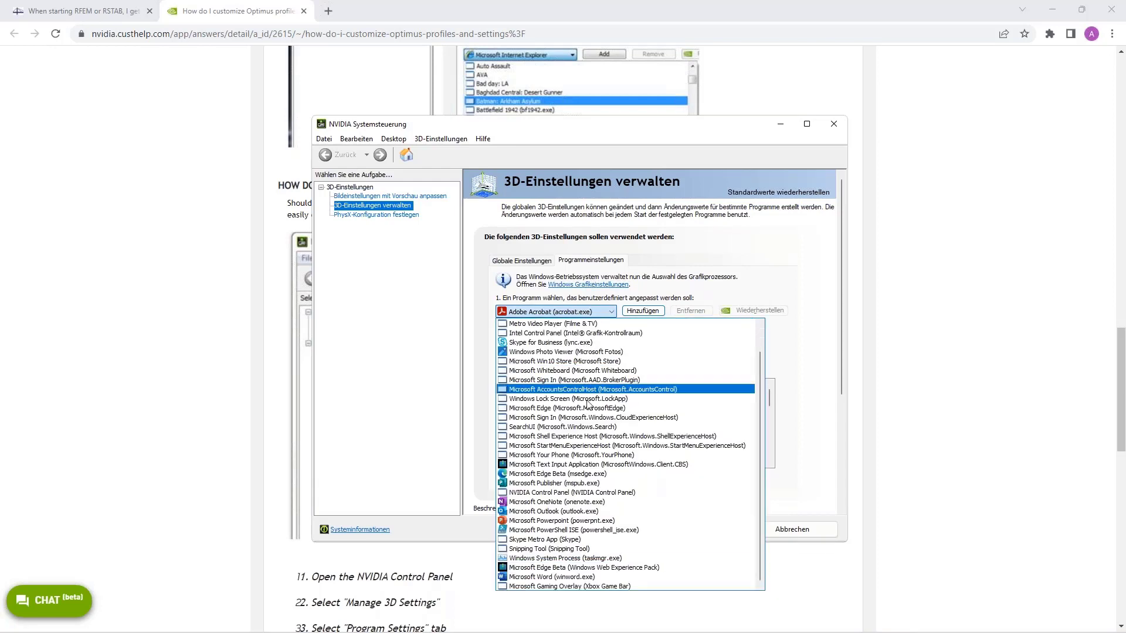
{"action": "left_click", "coordinate": [761, 292]}
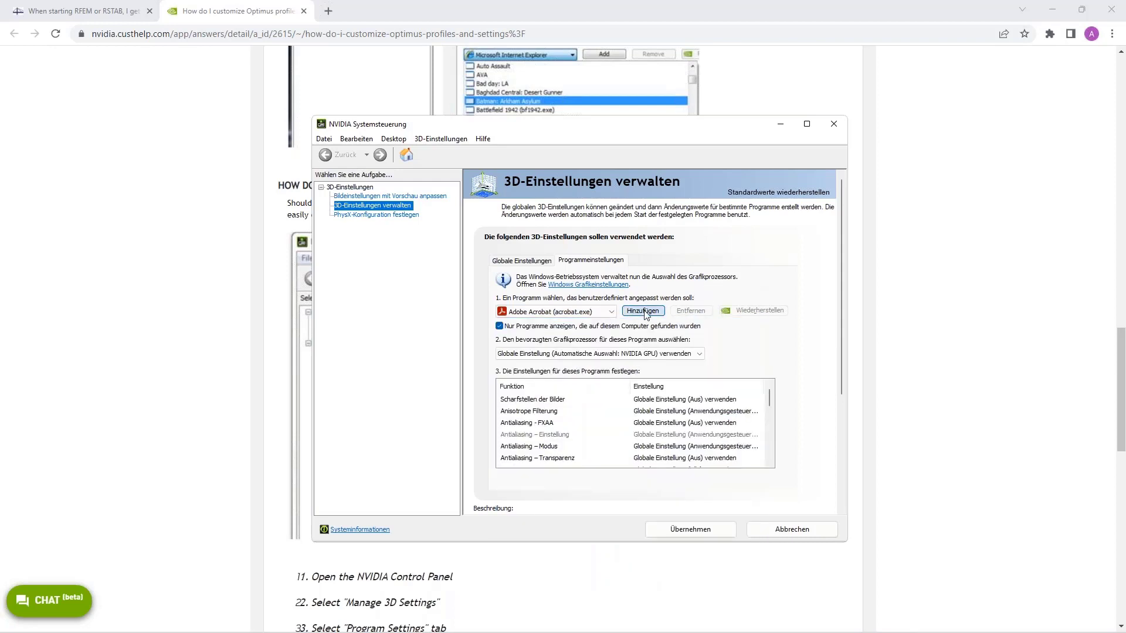
{"action": "left_click", "coordinate": [643, 312]}
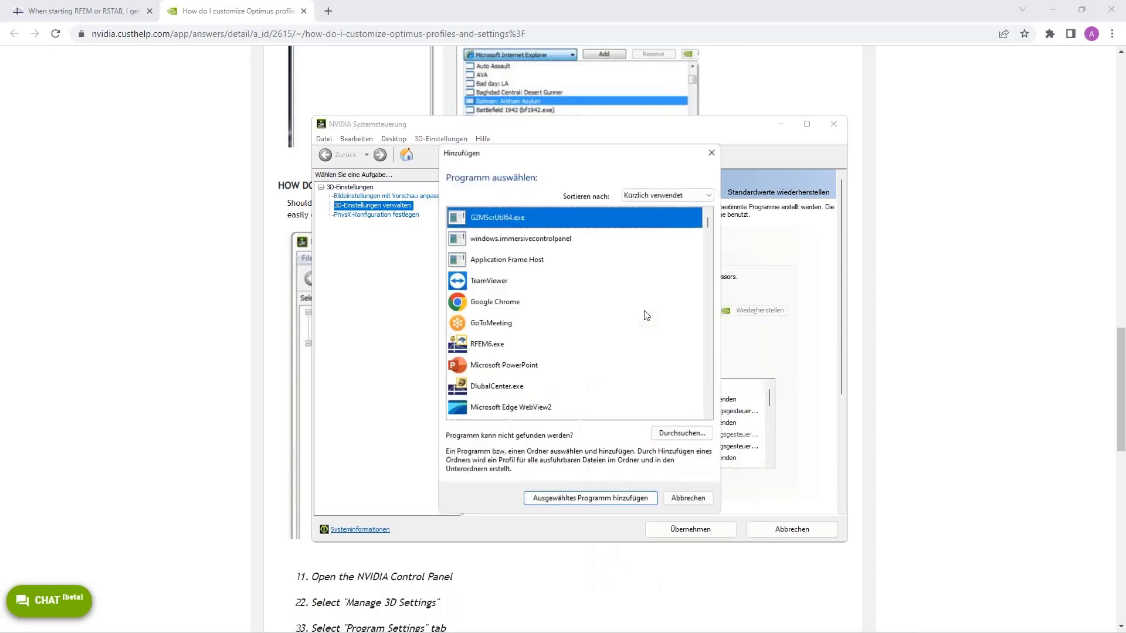
{"action": "left_click", "coordinate": [488, 346]}
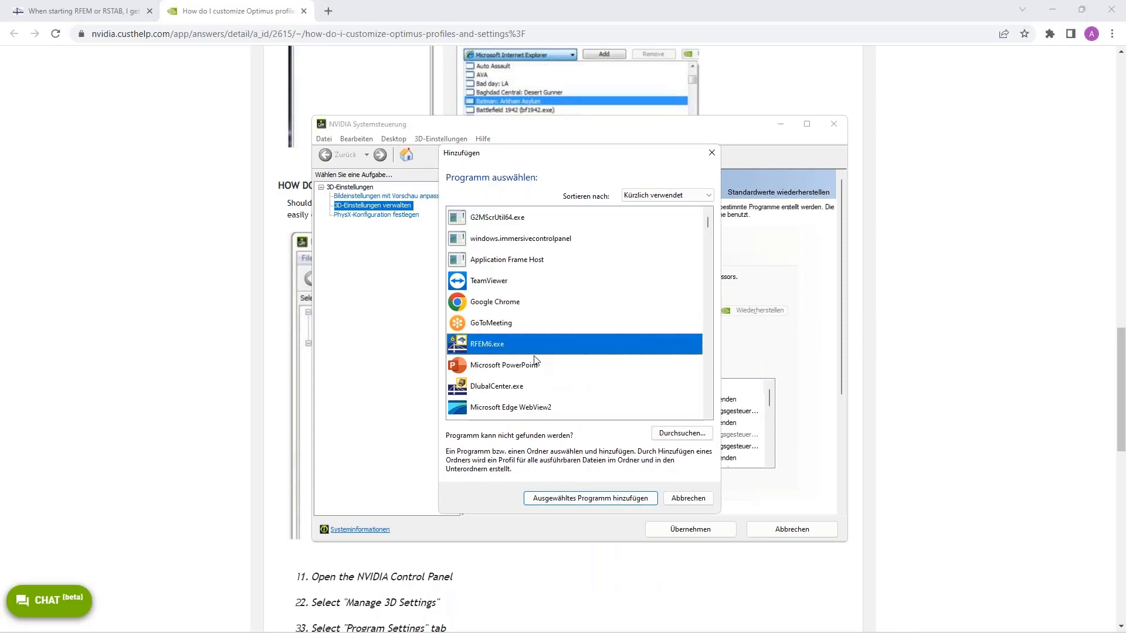
{"action": "left_click", "coordinate": [583, 501]}
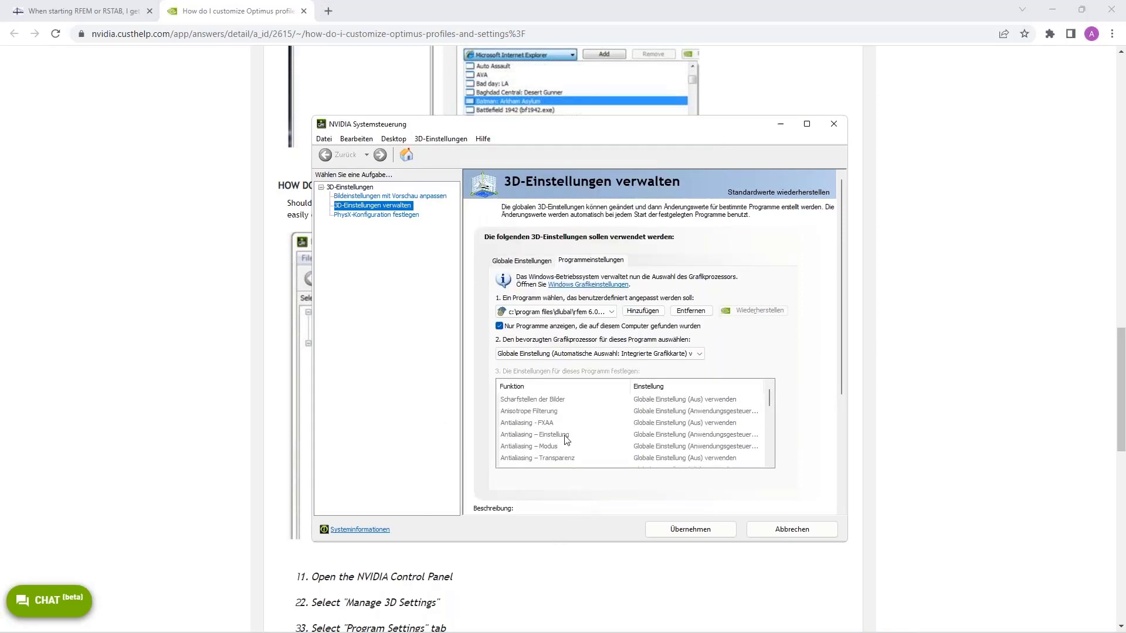
- Set RFEM's preferred graphics processor to NVIDIA Hochleistungsprozessor and check its entry in the program list
{"action": "left_click", "coordinate": [547, 356]}
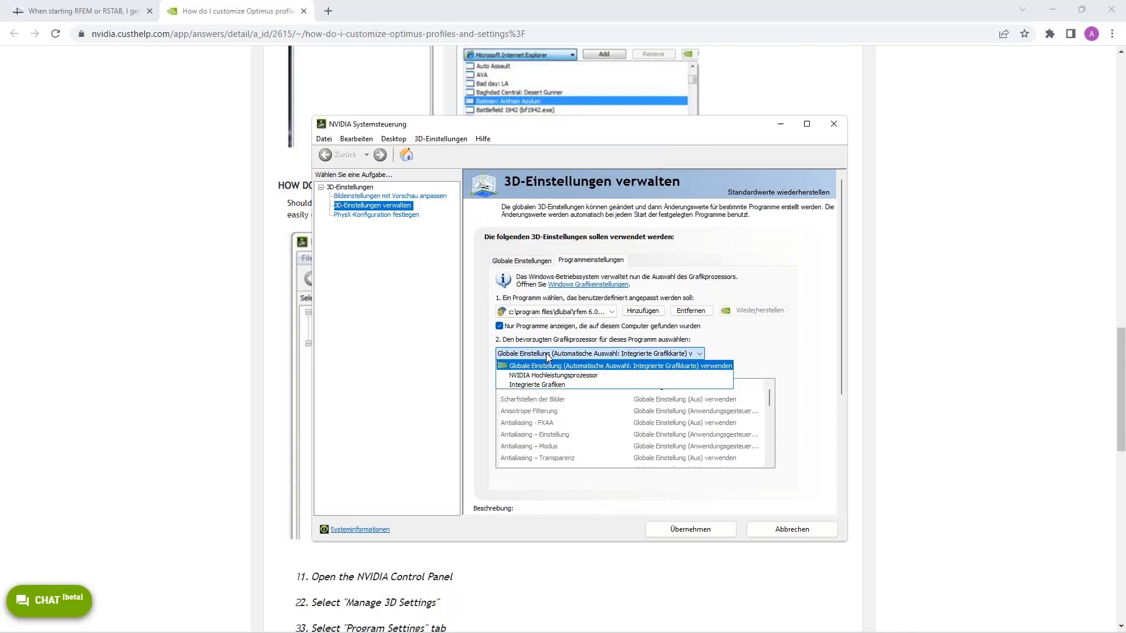
{"action": "left_click", "coordinate": [585, 377]}
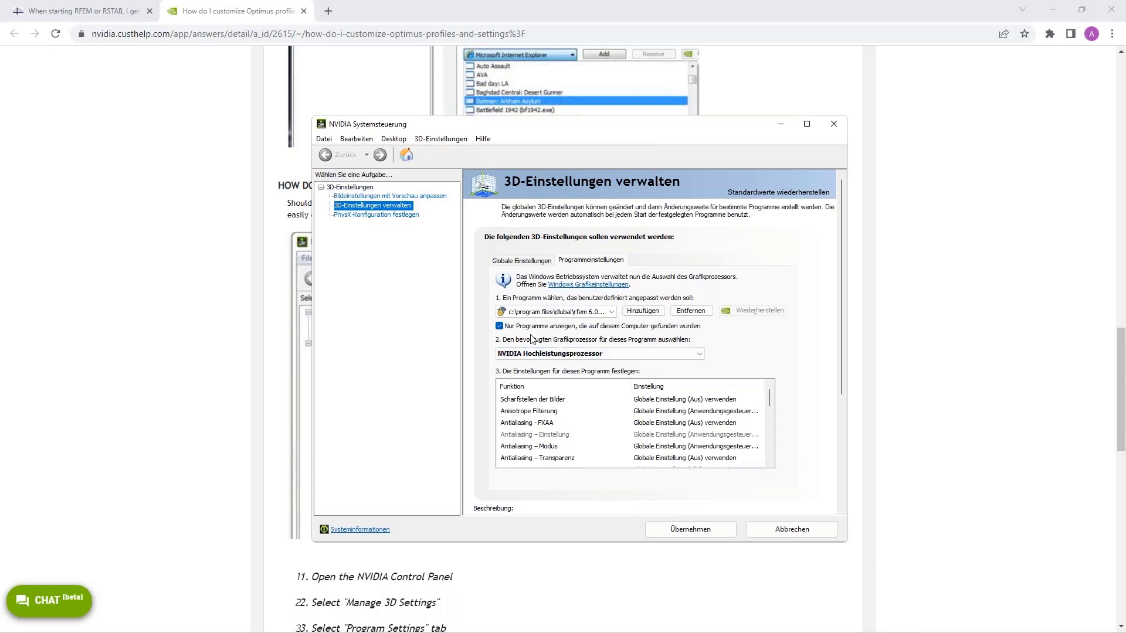
{"action": "left_click", "coordinate": [612, 313]}
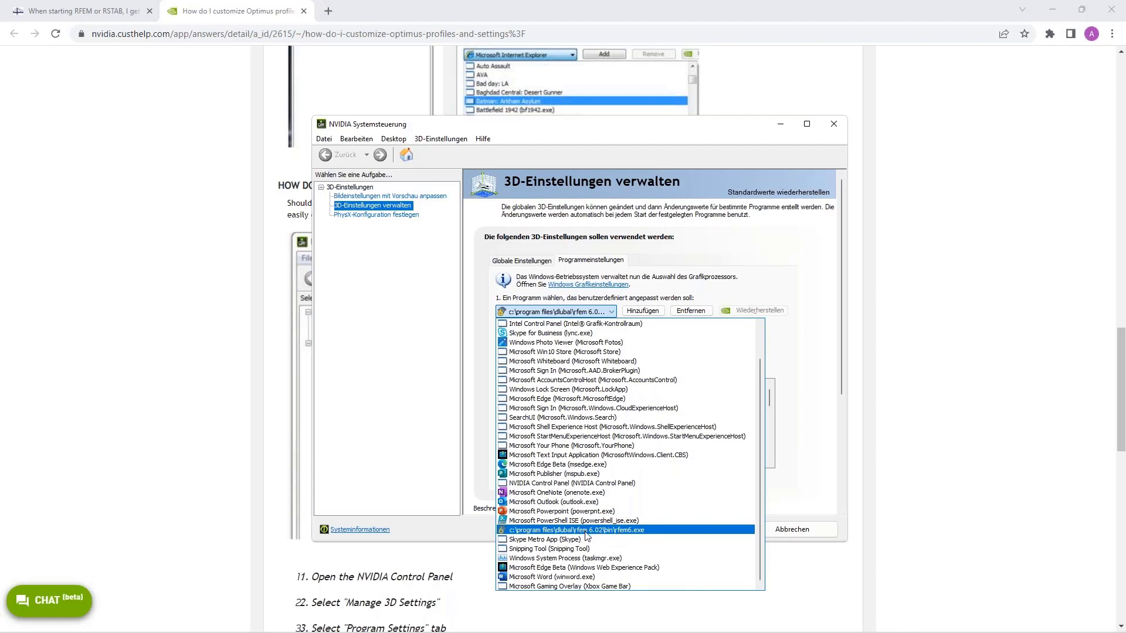
{"action": "left_click", "coordinate": [789, 295]}
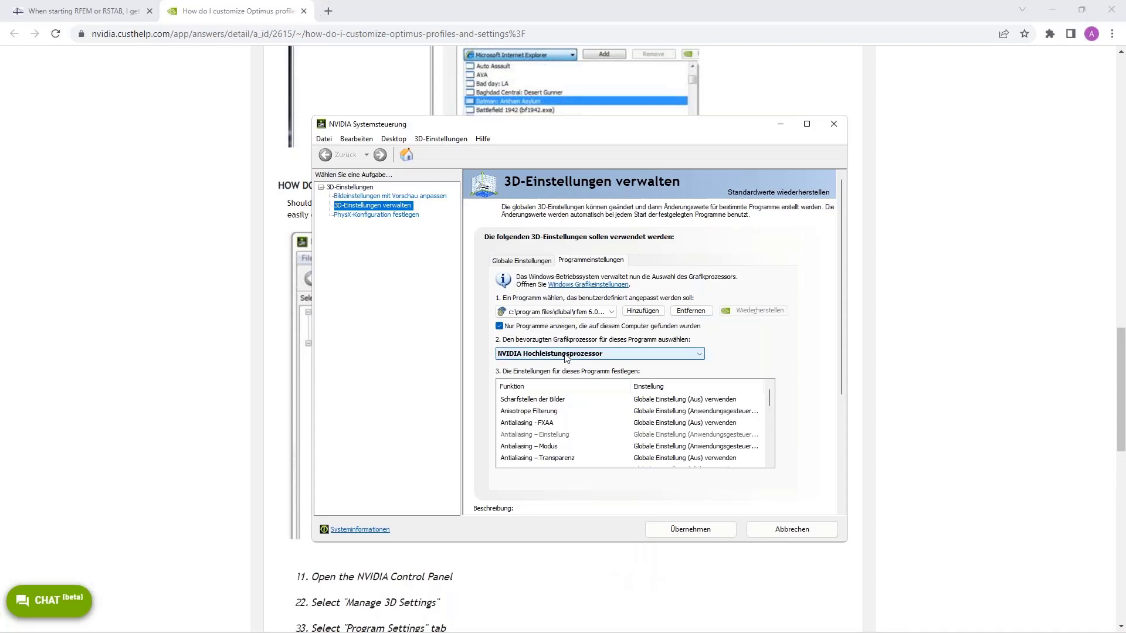
- Try NVIDIA Hochleistungsprozessor as the global preferred graphics processor and cancel the unapplied changes
{"action": "left_click", "coordinate": [521, 261]}
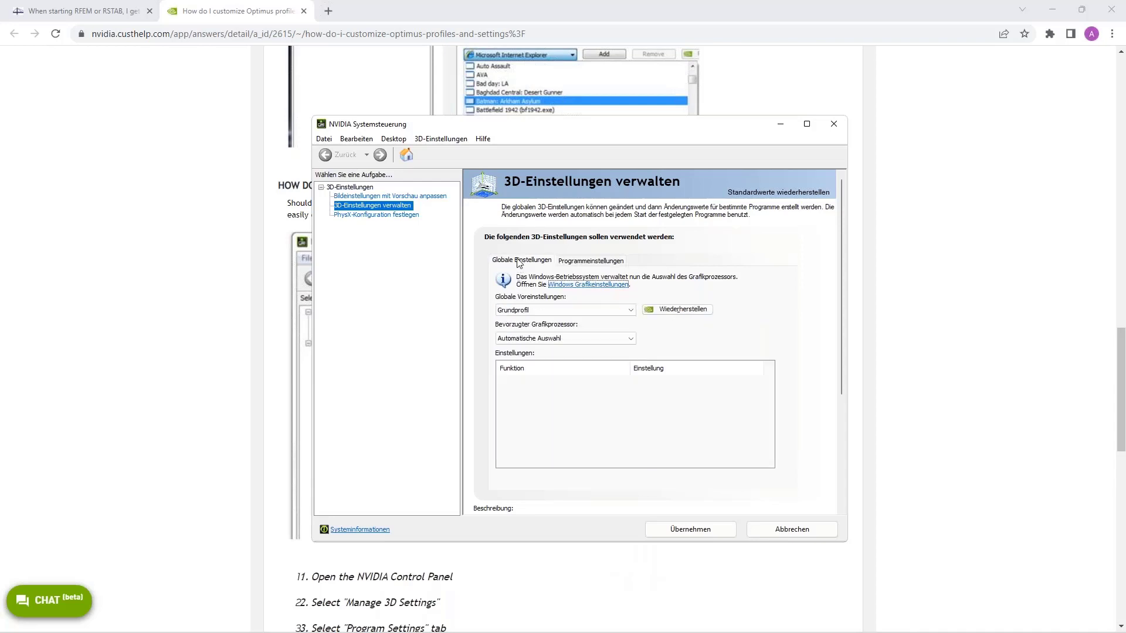
{"action": "left_click", "coordinate": [545, 339]}
{"action": "left_click", "coordinate": [549, 362]}
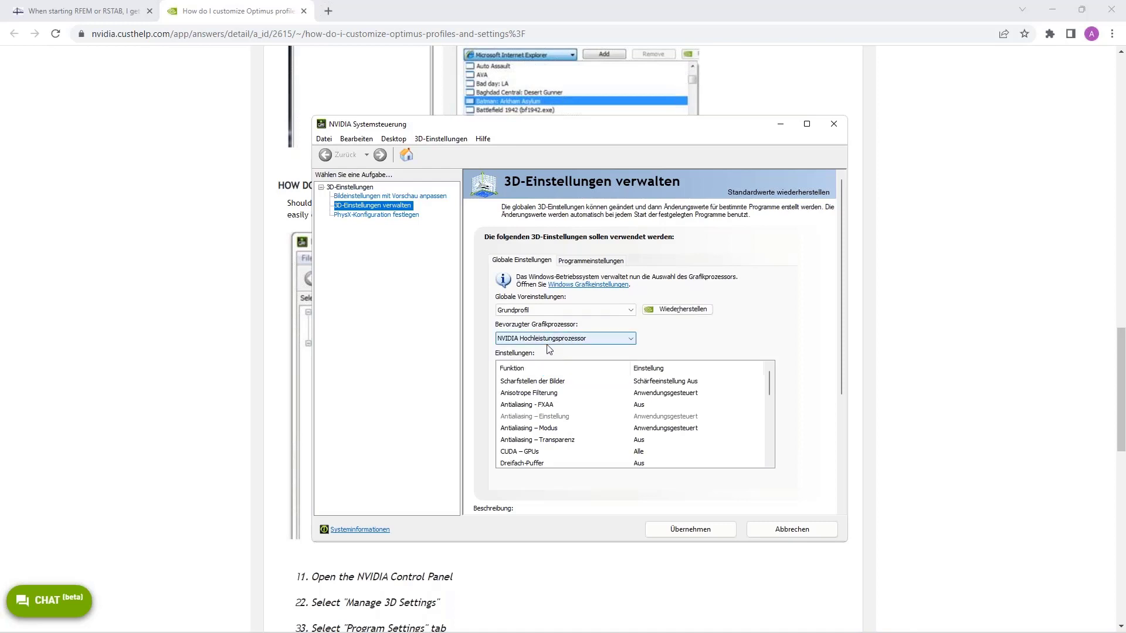
{"action": "left_click", "coordinate": [786, 531]}
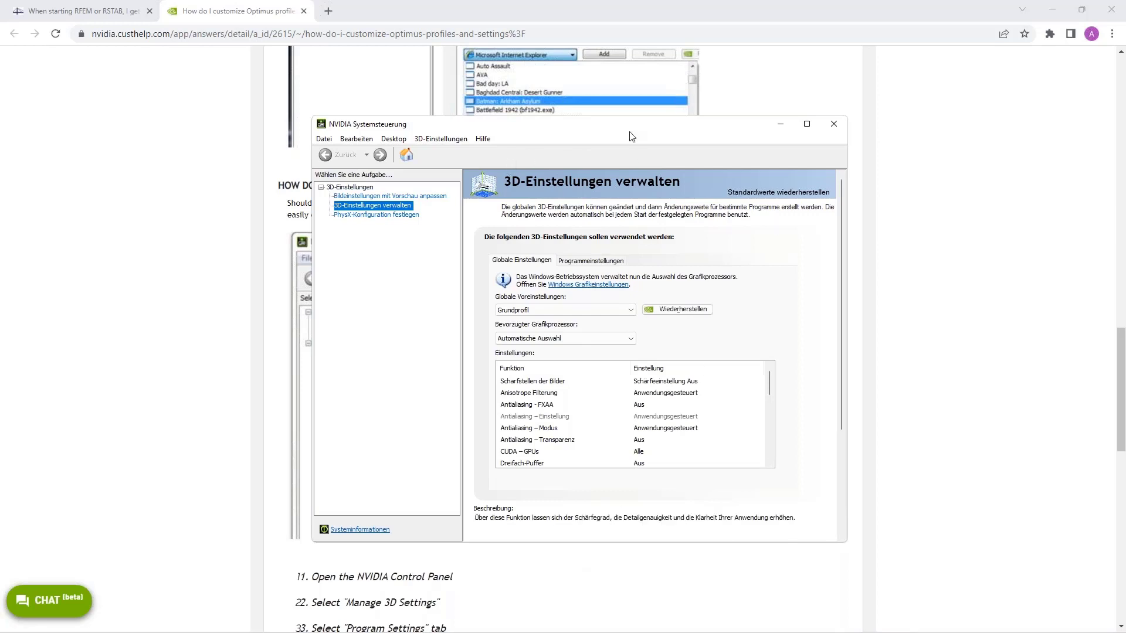
- Switch to RFEM, collapse the 001517-model-file model, and activate the Duopitch roof truss model
{"action": "mouse_move", "coordinate": [258, 628]}
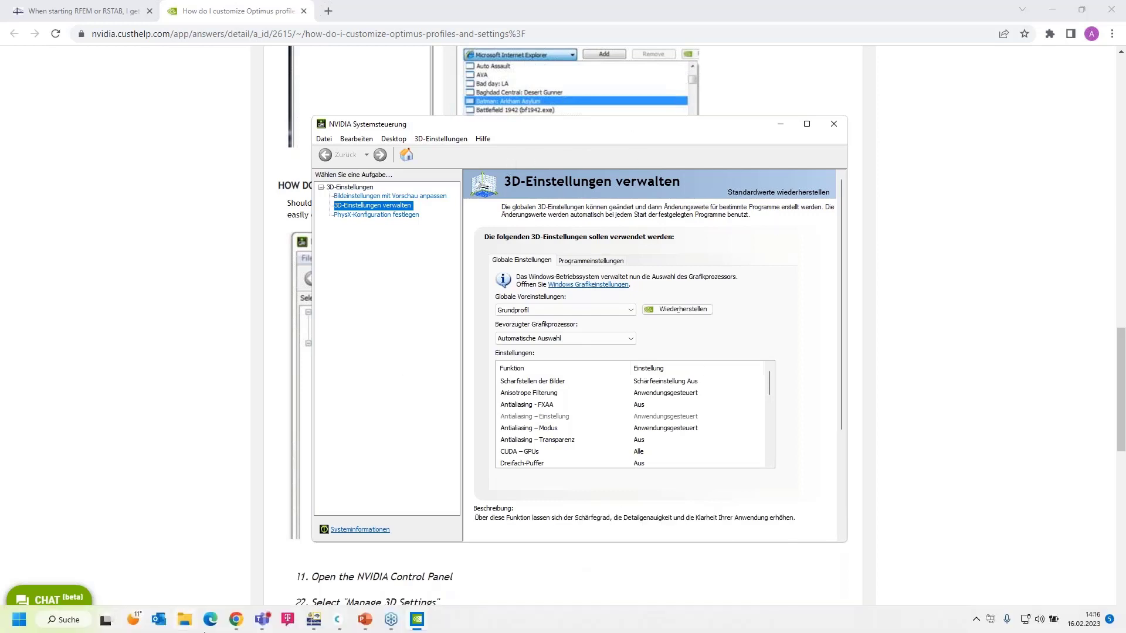
{"action": "left_click", "coordinate": [315, 622]}
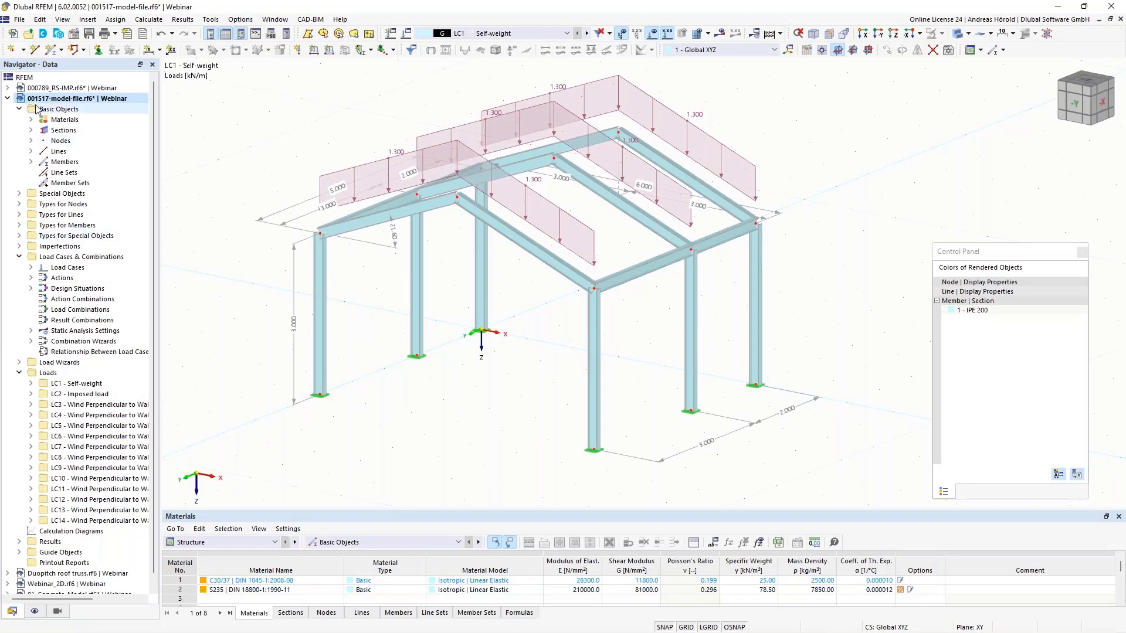
{"action": "left_click", "coordinate": [7, 99]}
{"action": "left_click", "coordinate": [54, 109]}
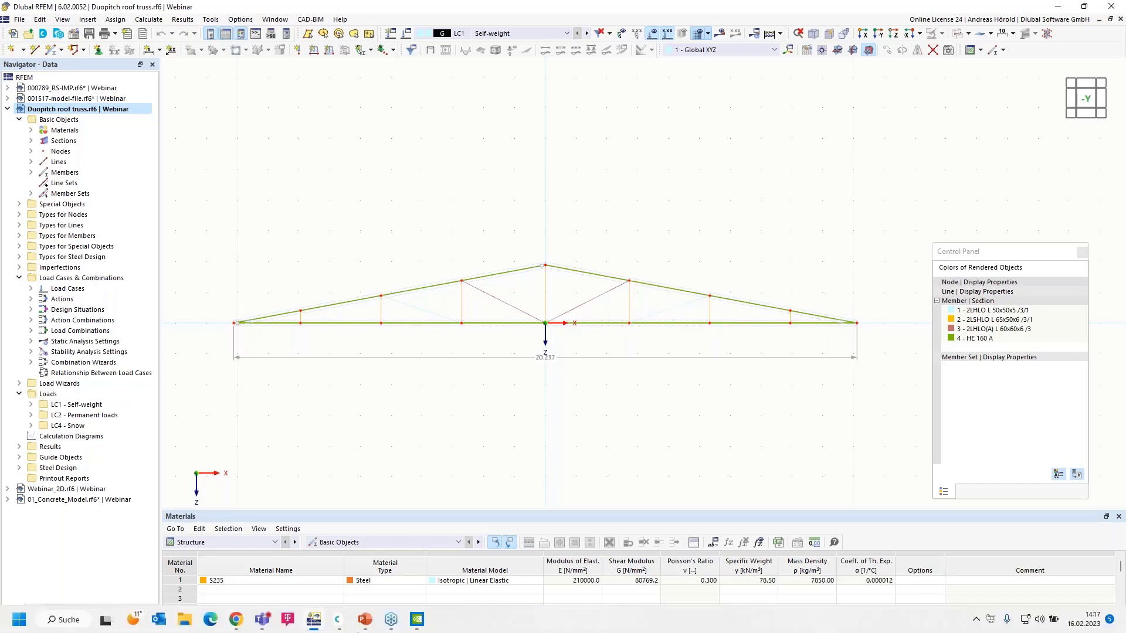
- Enlarge the table area, show the Steel Design input data, and run the steel design calculation
{"action": "left_click_drag", "start_coordinate": [346, 506], "coordinate": [343, 456]}
{"action": "left_click", "coordinate": [246, 486]}
{"action": "left_click", "coordinate": [228, 554]}
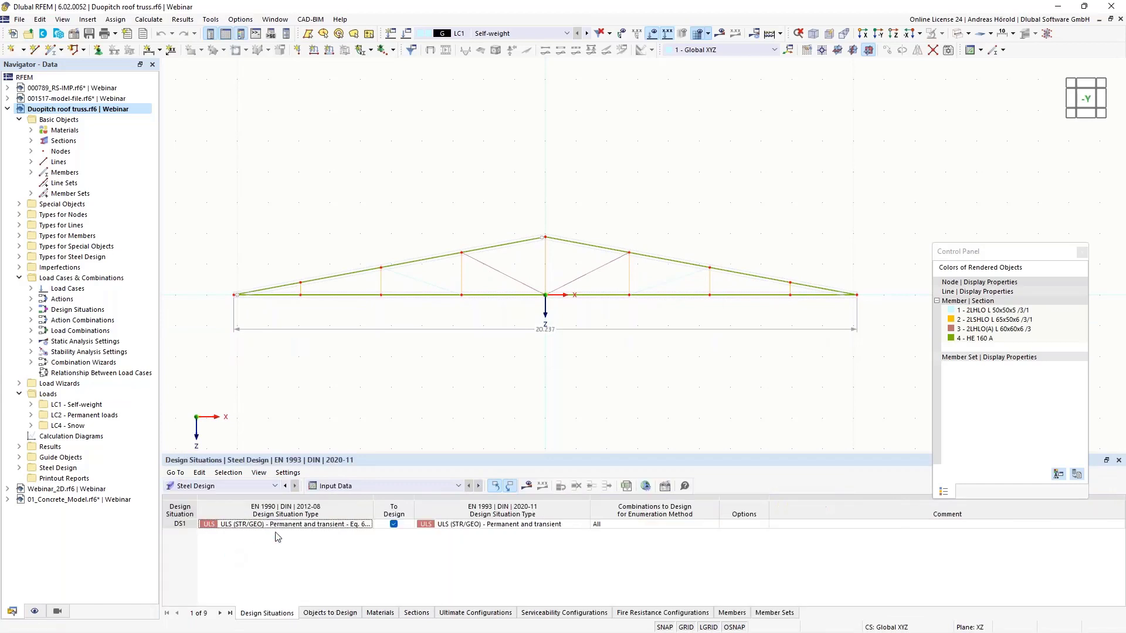
{"action": "left_click", "coordinate": [527, 487]}
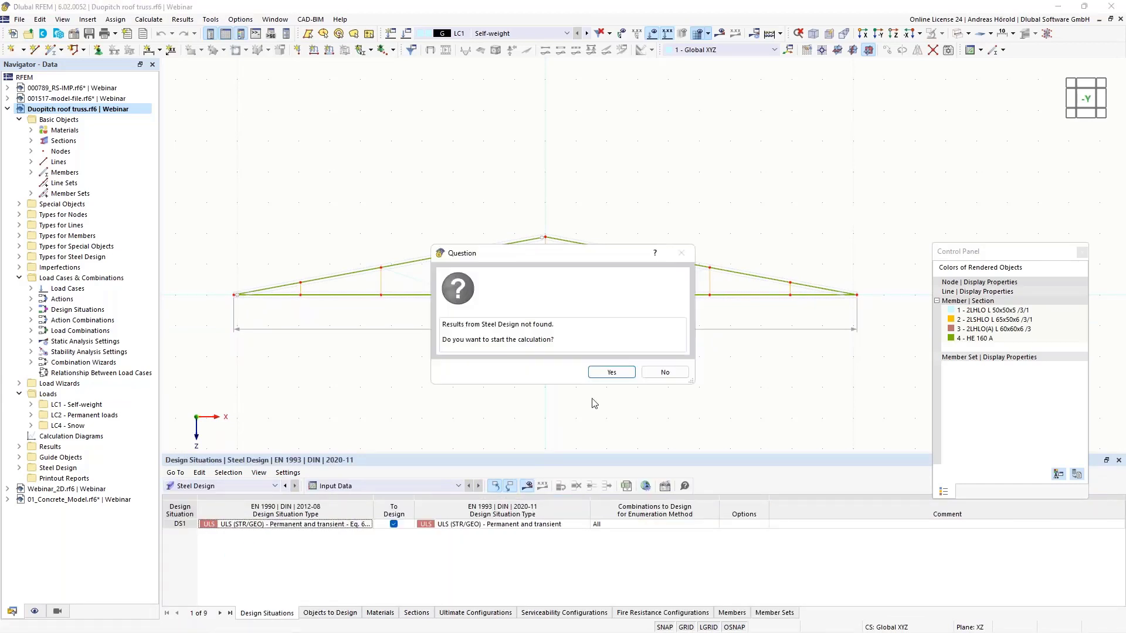
{"action": "left_click", "coordinate": [610, 374]}
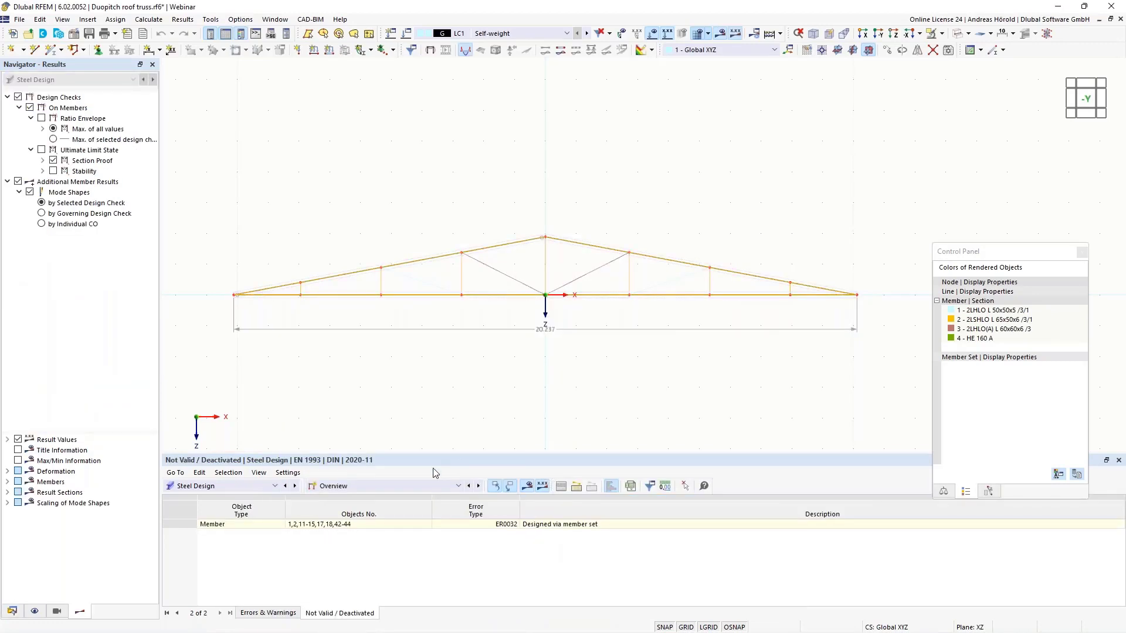
- Show the steel design ratios on members and locate the non-designable member in the truss
{"action": "left_click", "coordinate": [396, 484]}
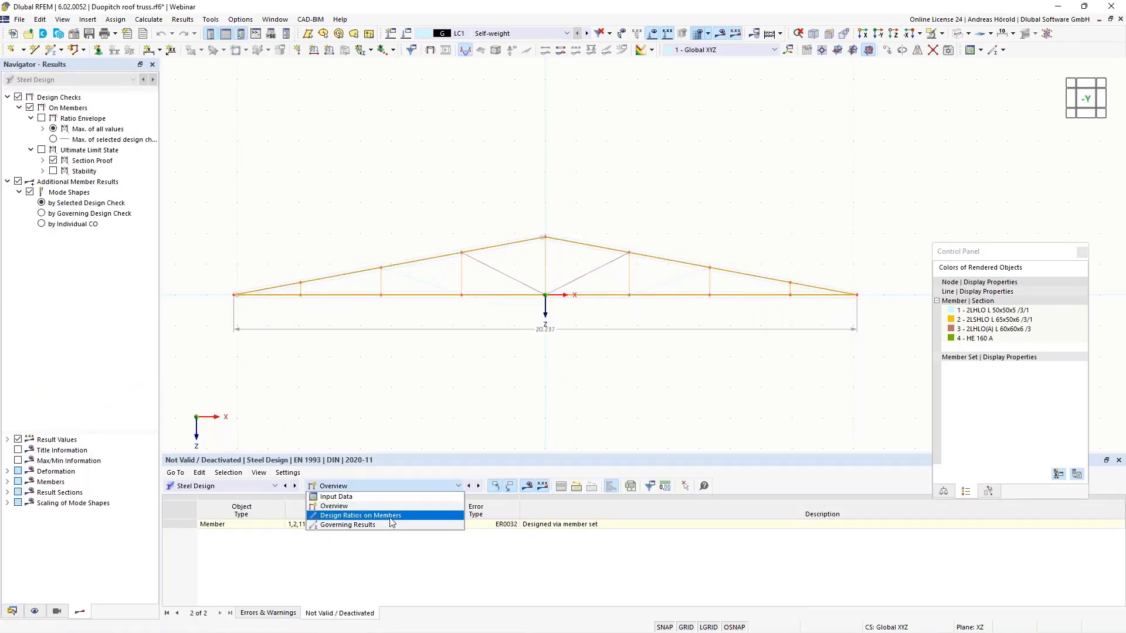
{"action": "left_click", "coordinate": [392, 517]}
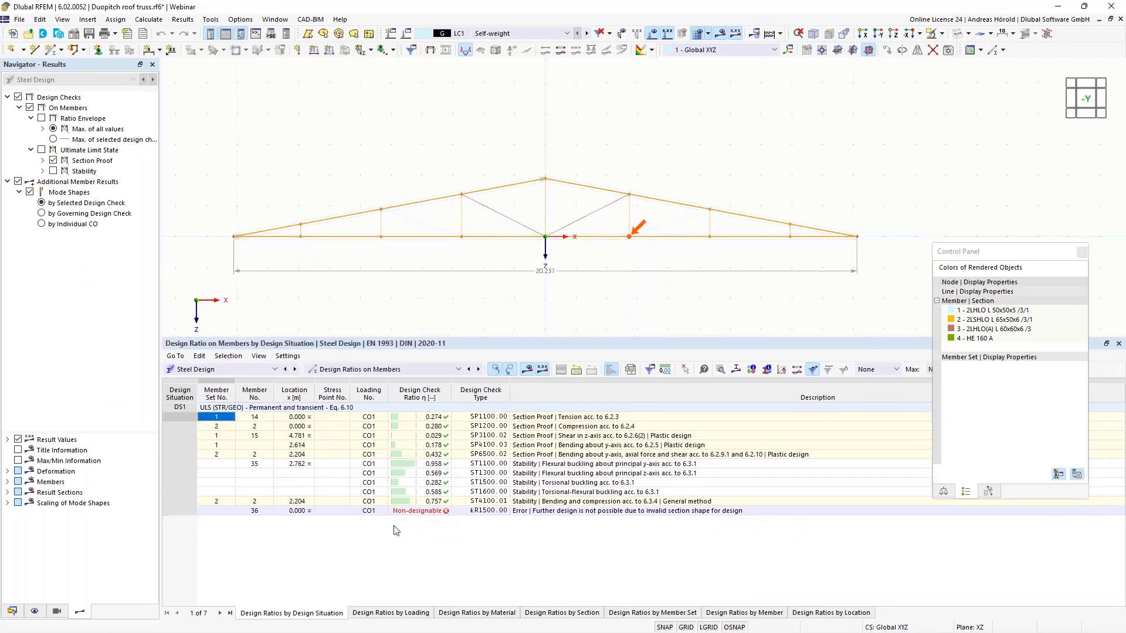
{"action": "left_click", "coordinate": [421, 510]}
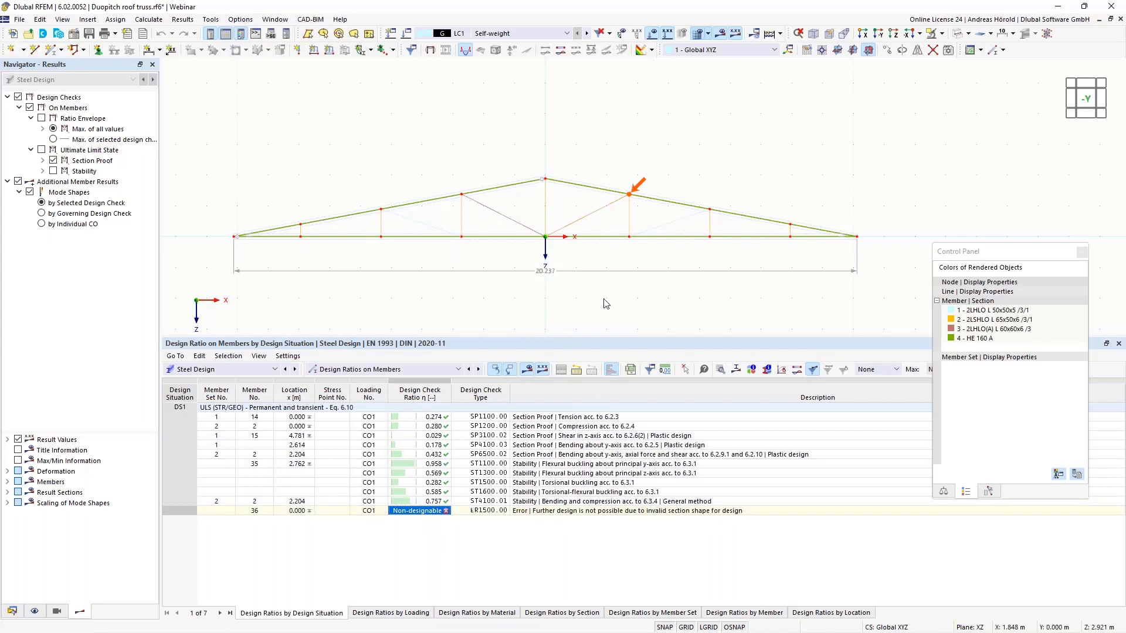
- Open the section assigned to the two inner truss diagonals, members 36 and 40, for editing
{"action": "left_click", "coordinate": [586, 217]}
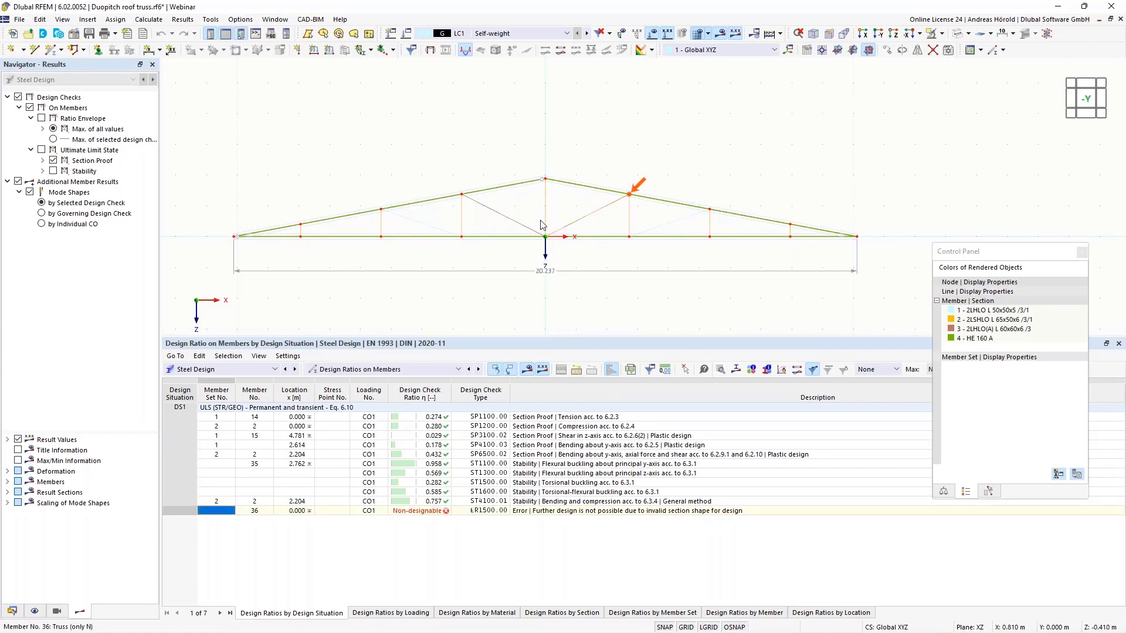
{"action": "right_click", "coordinate": [502, 218]}
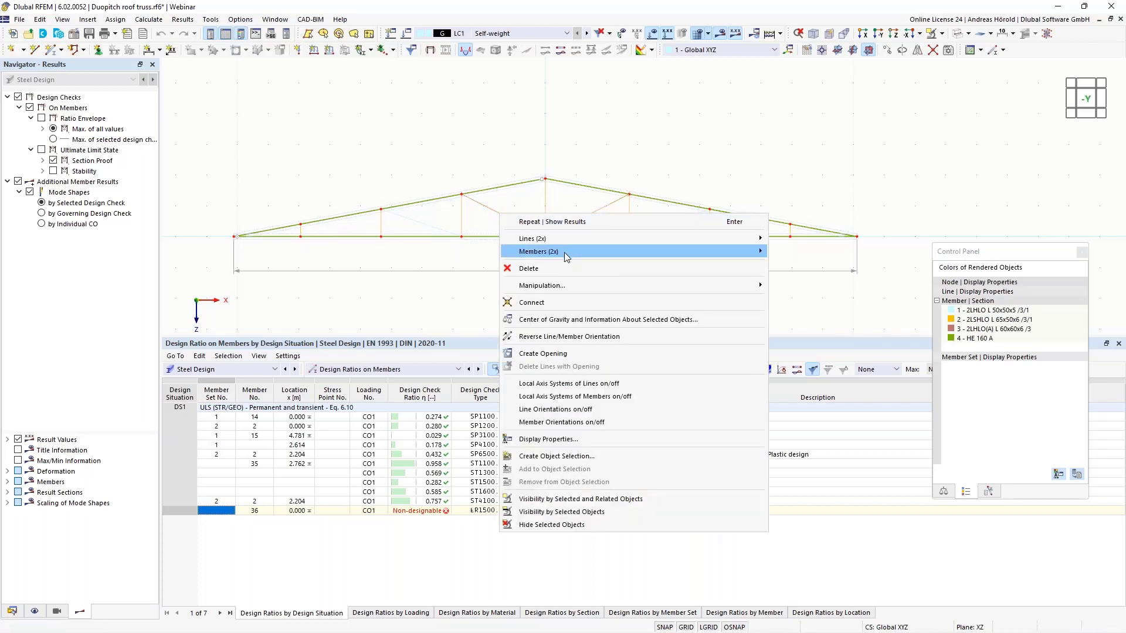
{"action": "mouse_move", "coordinate": [572, 254]}
{"action": "left_click", "coordinate": [793, 252]}
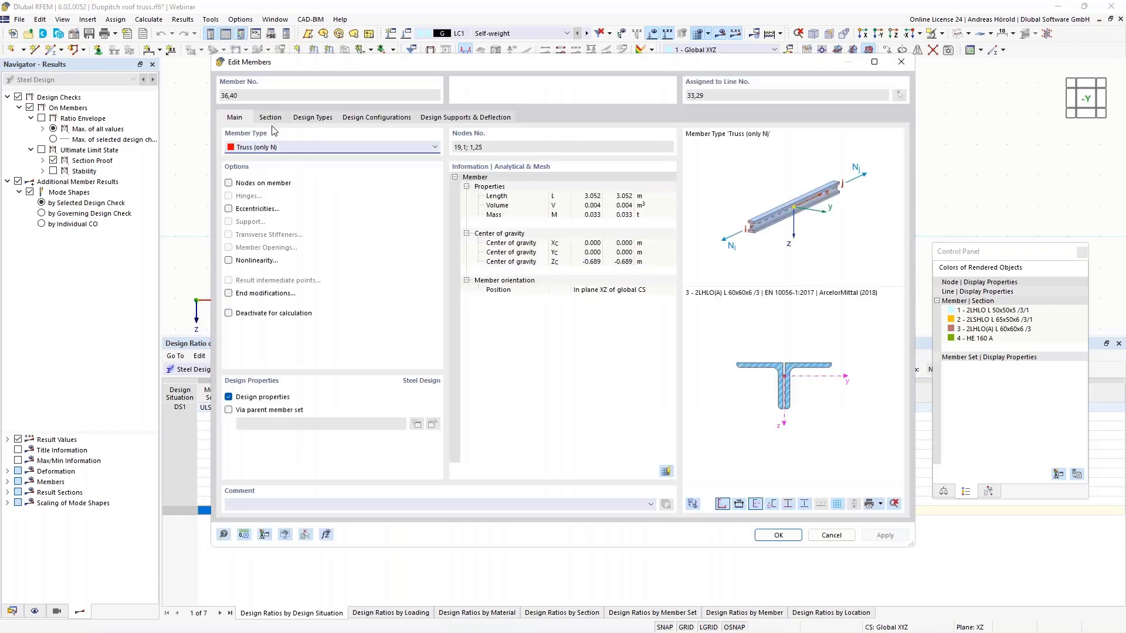
{"action": "left_click", "coordinate": [271, 118]}
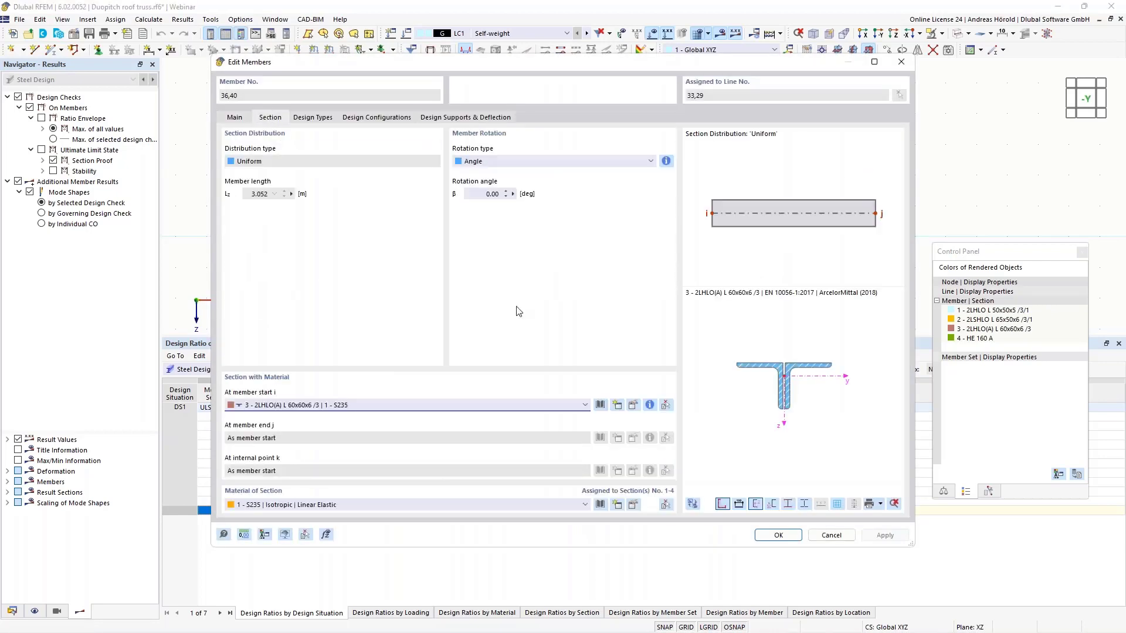
{"action": "left_click", "coordinate": [633, 406]}
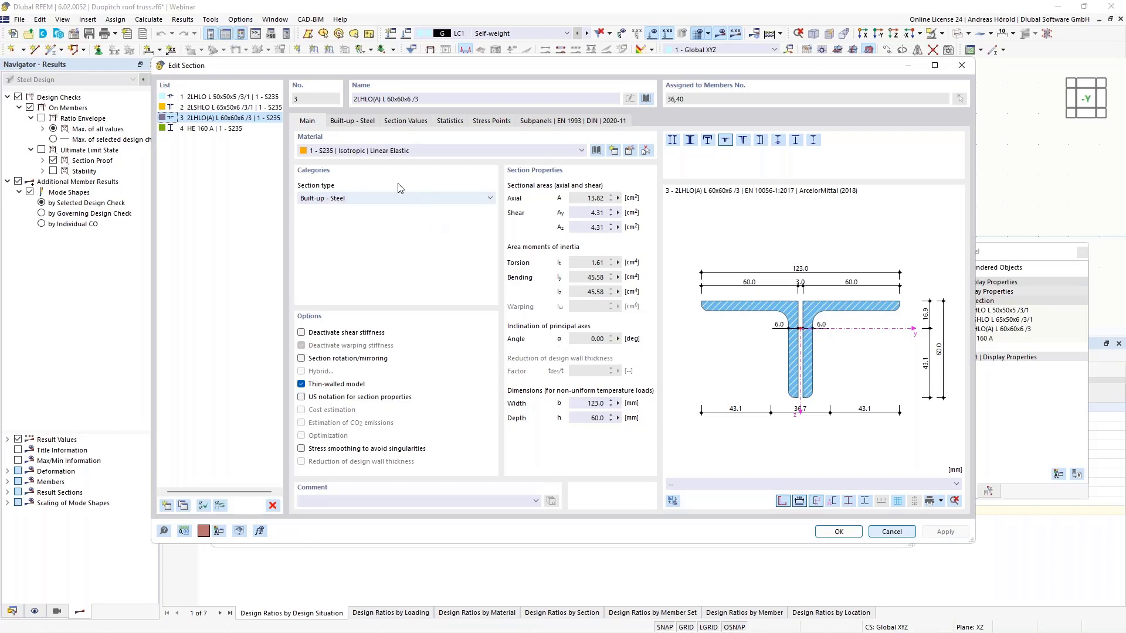
- Change the built-up section to 2 Angles with Horizontal Legs Outward, using the L 60x60x6 angle from EN 10056-1:2017
{"action": "left_click", "coordinate": [353, 120]}
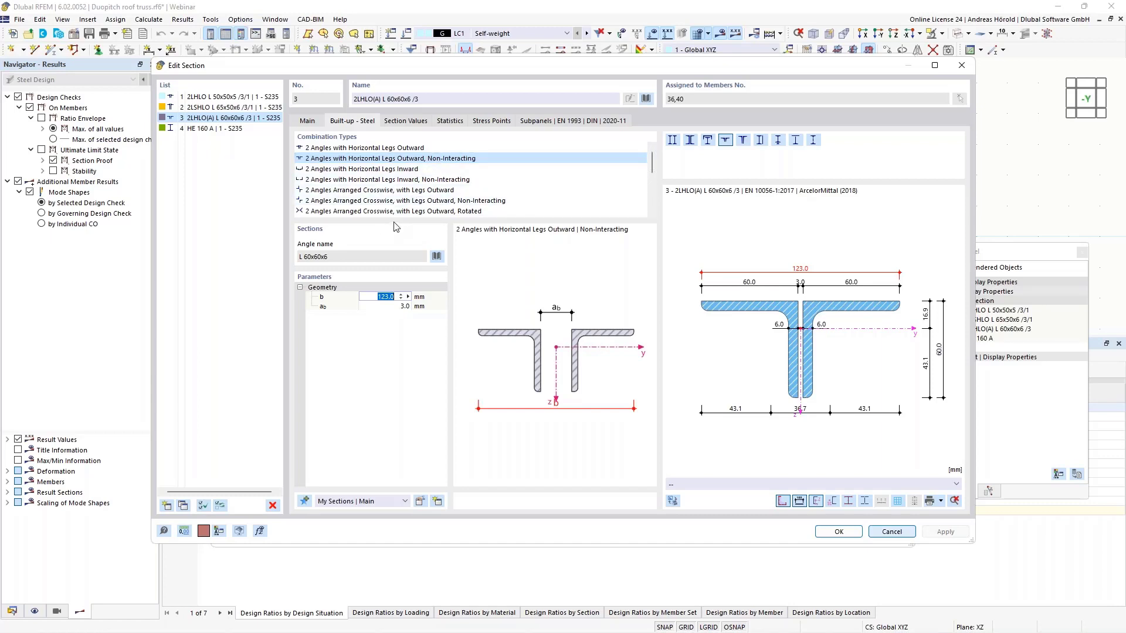
{"action": "left_click", "coordinate": [383, 149]}
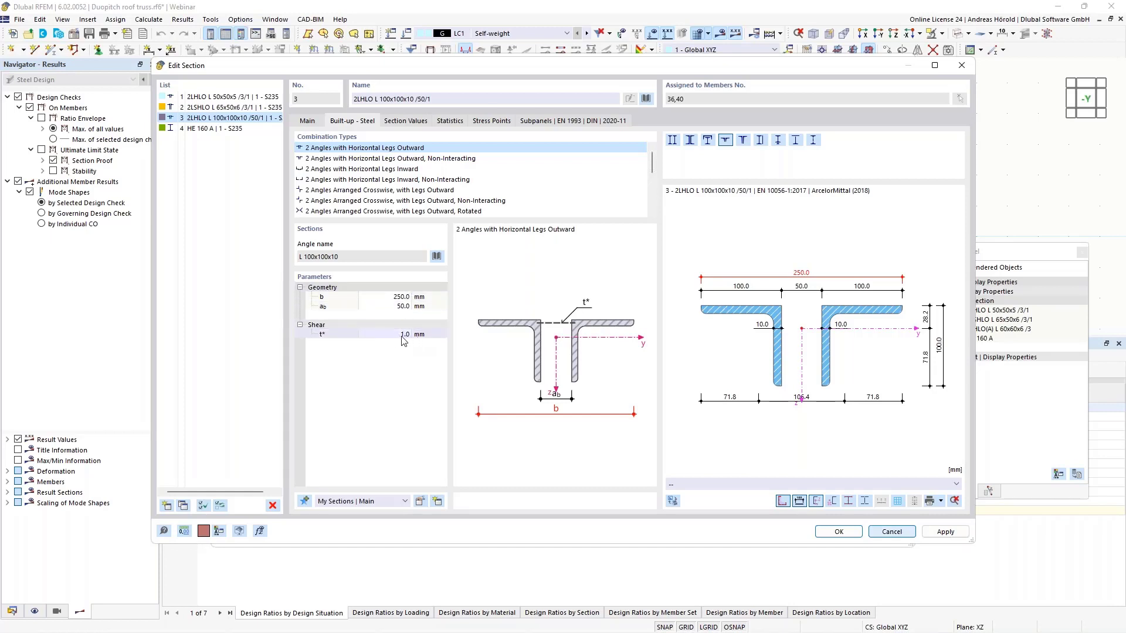
{"action": "left_click", "coordinate": [437, 256]}
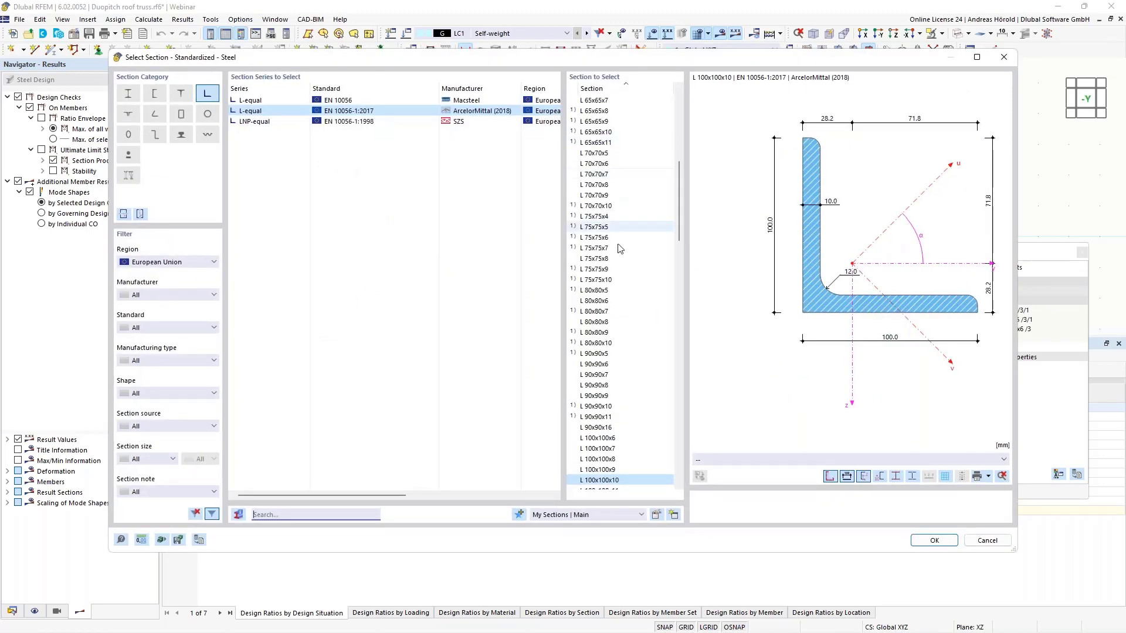
{"action": "scroll", "coordinate": [606, 199], "scroll_direction": "up", "scroll_amount": 3}
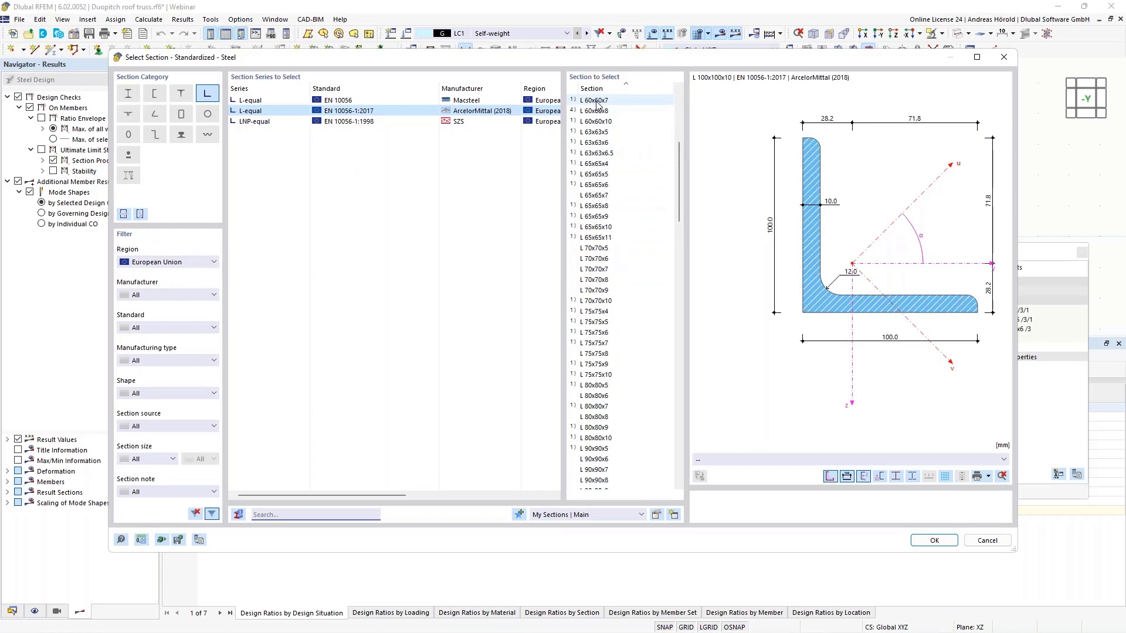
{"action": "scroll", "coordinate": [598, 114], "scroll_direction": "up", "scroll_amount": 3}
{"action": "left_click", "coordinate": [598, 121]}
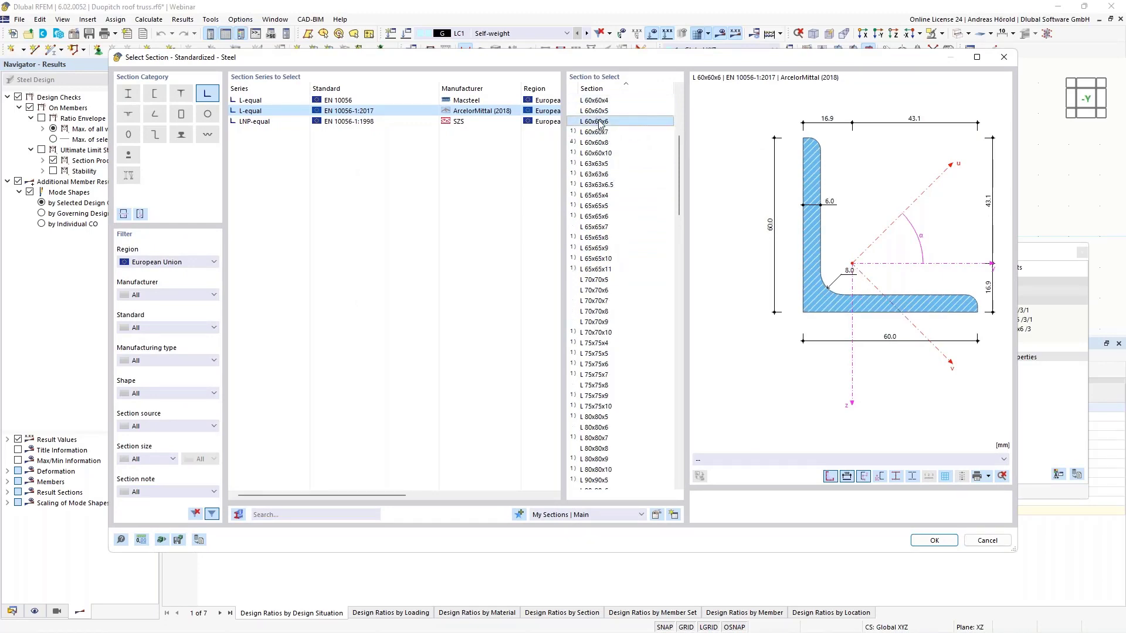
{"action": "left_click", "coordinate": [932, 542]}
- Set the built-up section's overall width b to 123 mm and accept the section and member edits, allowing the existing results to be deleted
{"action": "left_click", "coordinate": [397, 296]}
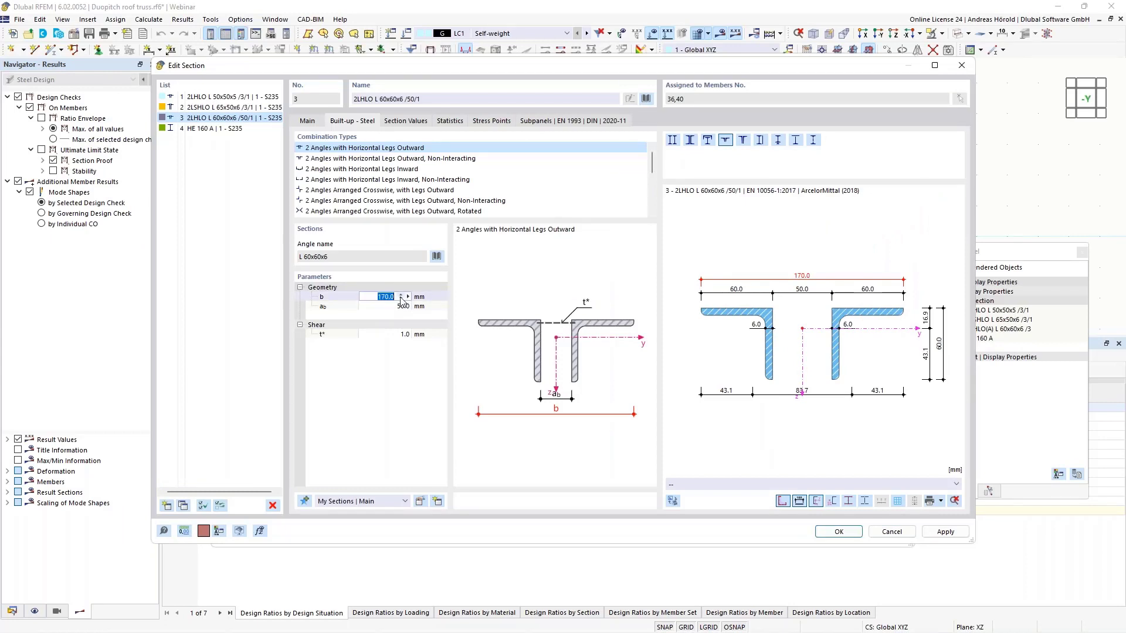
{"action": "type", "text": "123"}
{"action": "key", "text": "Tab"}
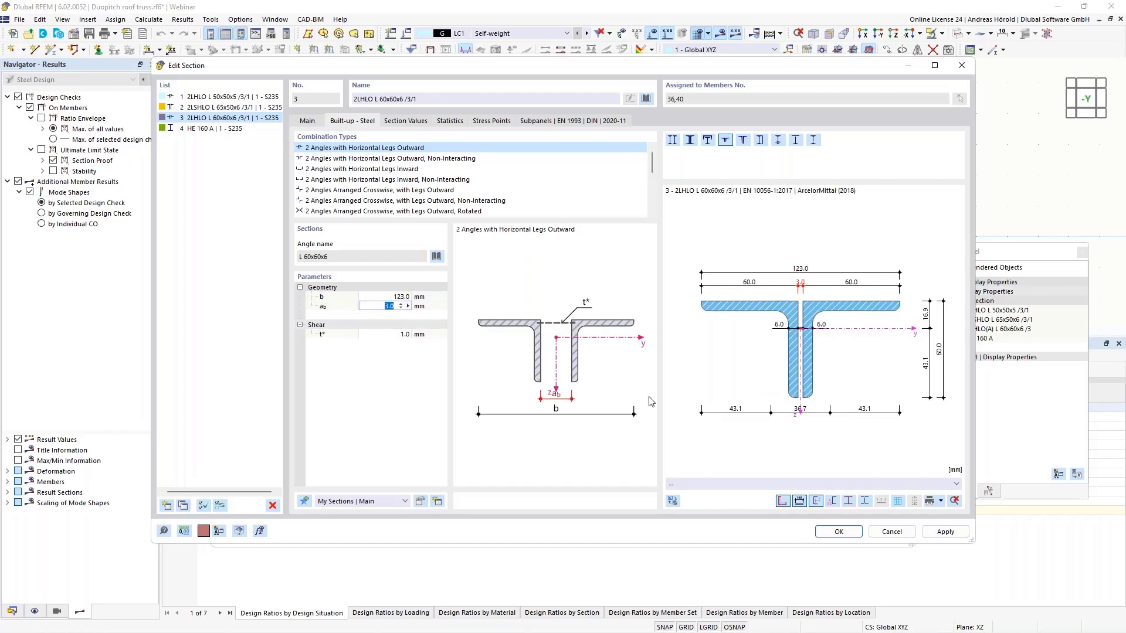
{"action": "left_click", "coordinate": [838, 534]}
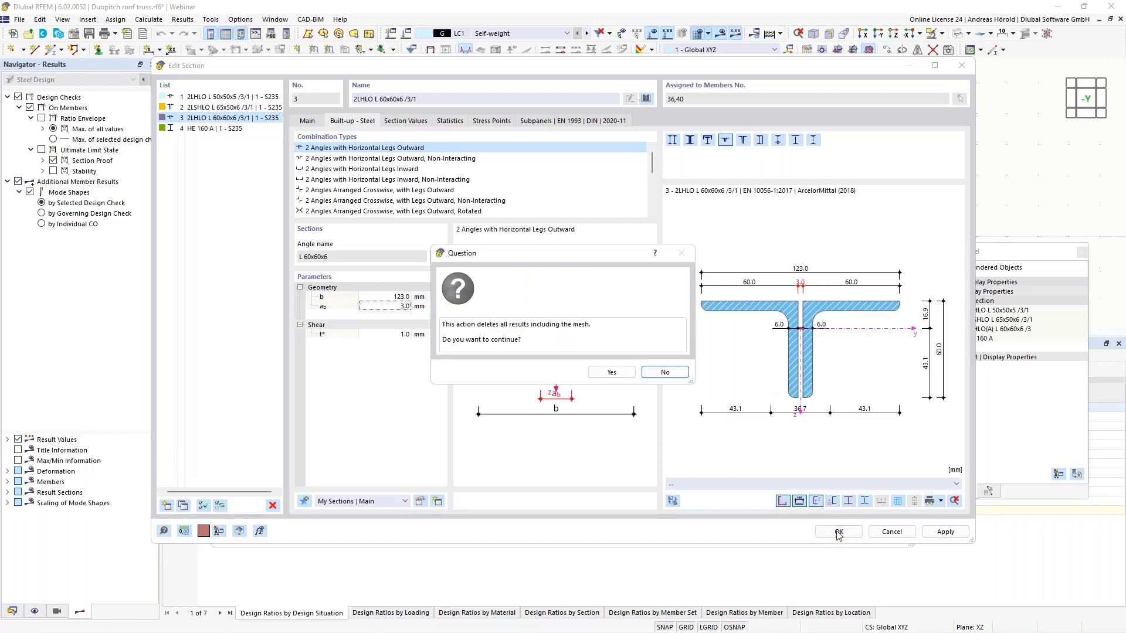
{"action": "left_click", "coordinate": [608, 373]}
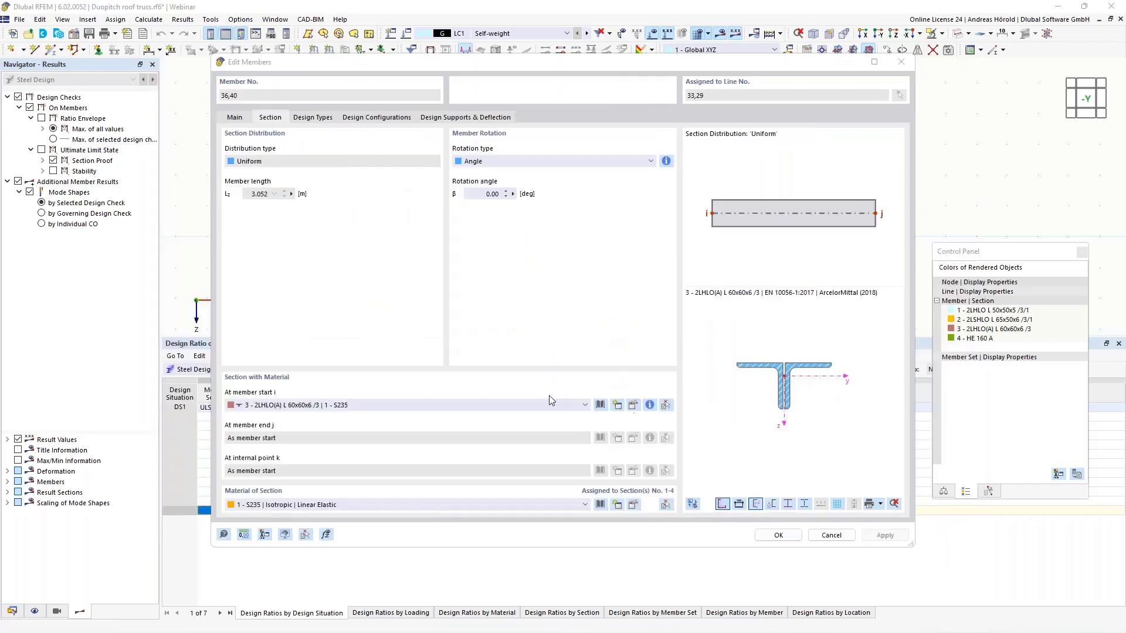
{"action": "left_click", "coordinate": [778, 535]}
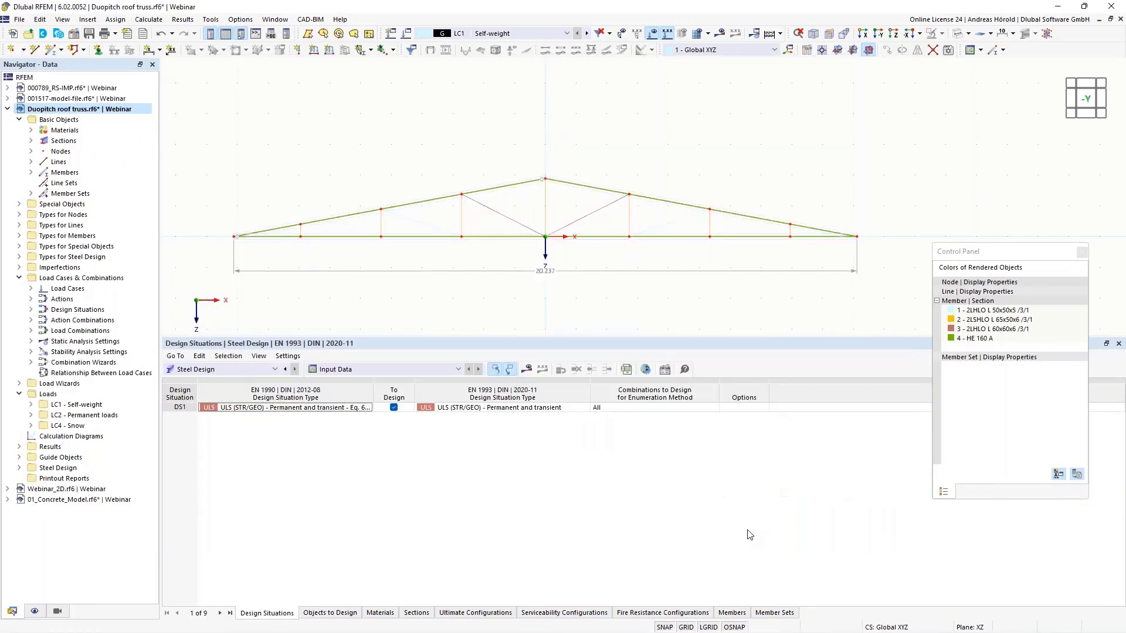
- Recalculate the steel design, show the design ratios on members, and locate the bending and compression stability check in the truss
{"action": "left_click", "coordinate": [526, 370]}
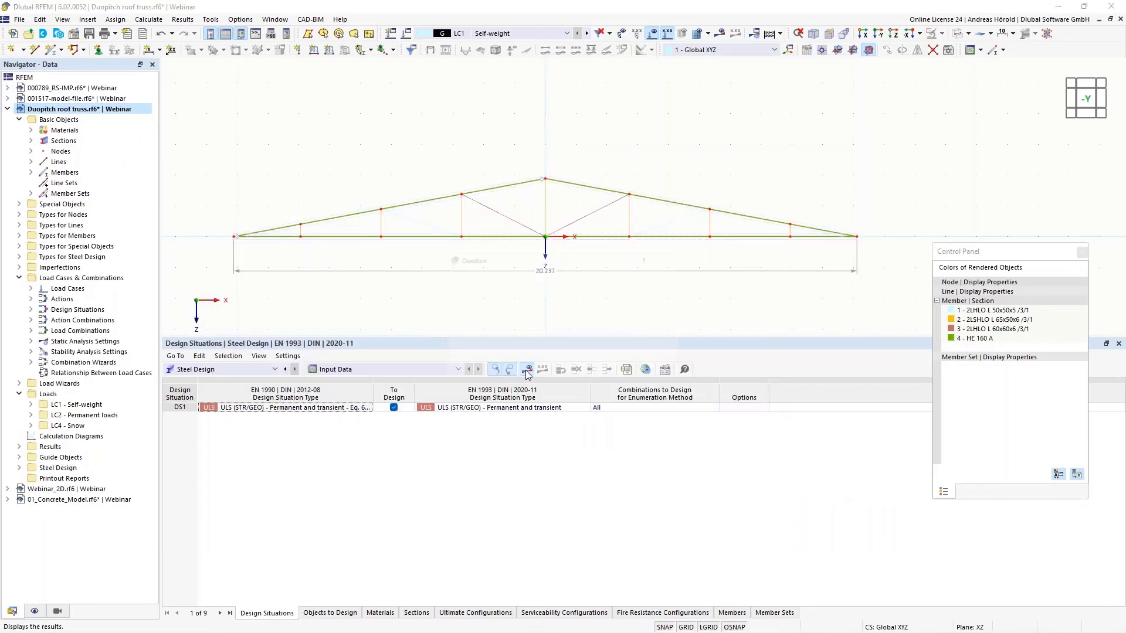
{"action": "left_click", "coordinate": [592, 373]}
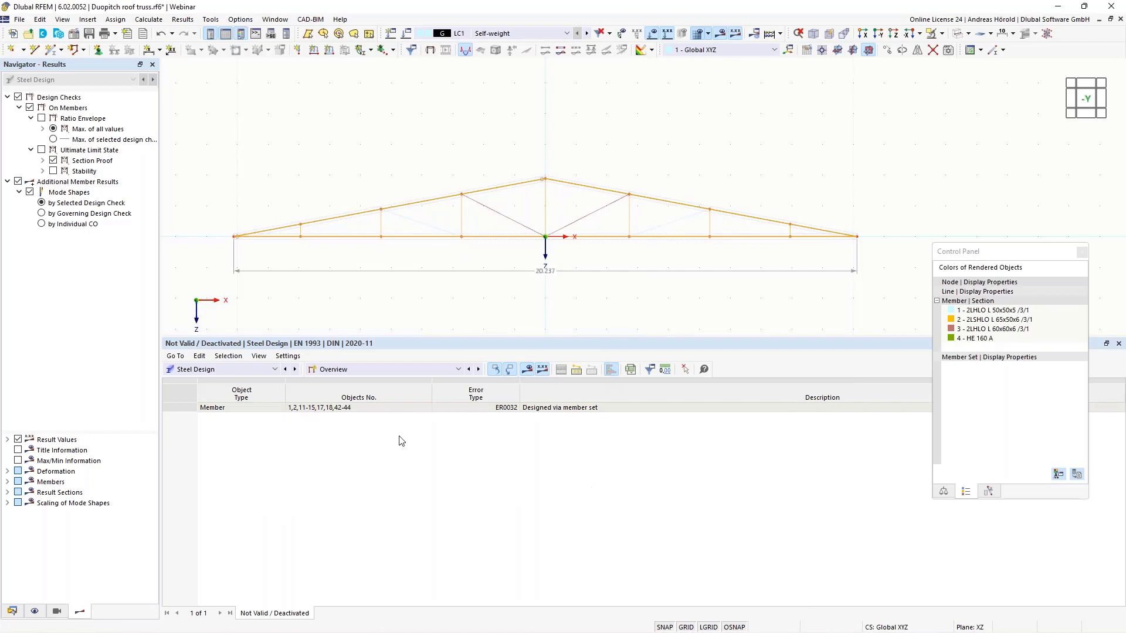
{"action": "left_click", "coordinate": [387, 370]}
{"action": "left_click", "coordinate": [361, 399]}
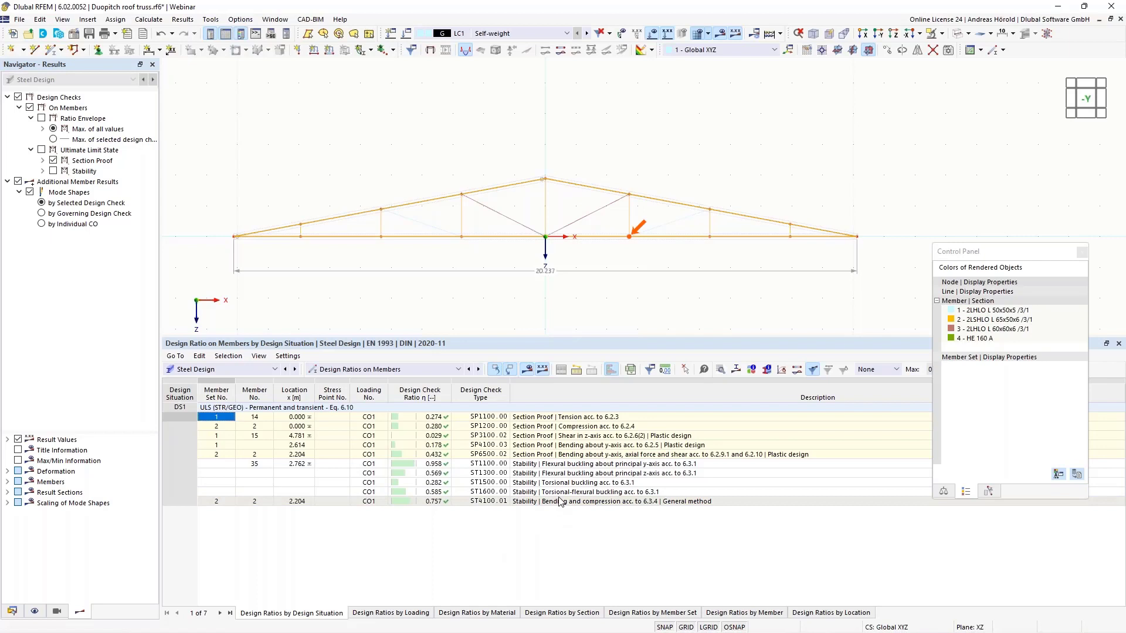
{"action": "left_click", "coordinate": [561, 502]}
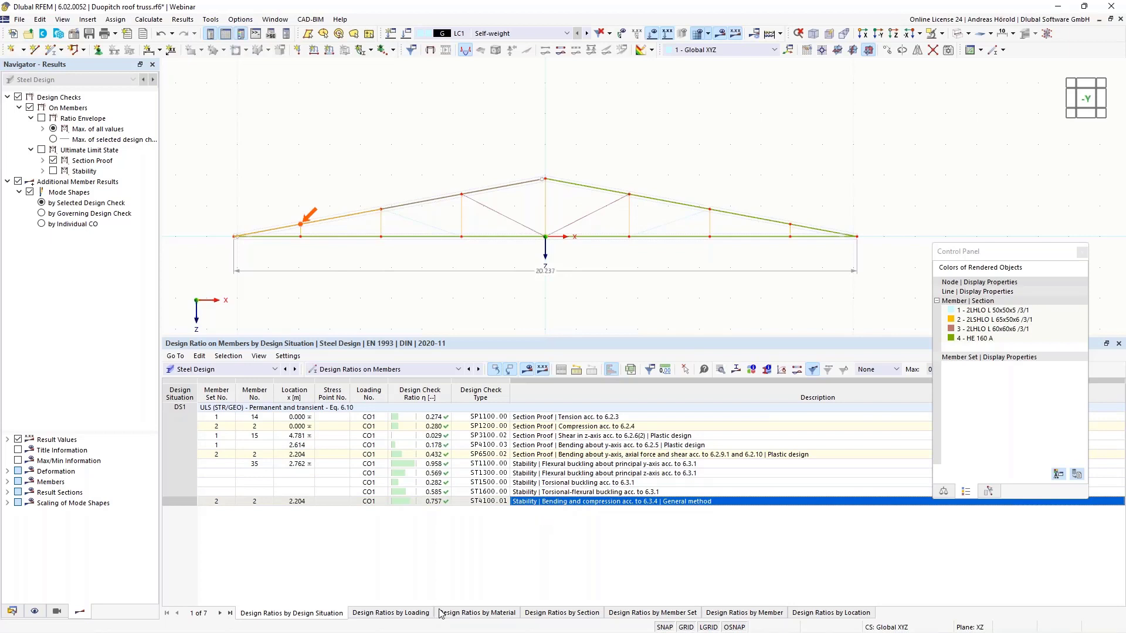
- Shrink the table area, collapse the Duopitch roof truss model in the data navigator, and activate the Webinar_2D model
{"action": "left_click_drag", "start_coordinate": [567, 338], "coordinate": [564, 405]}
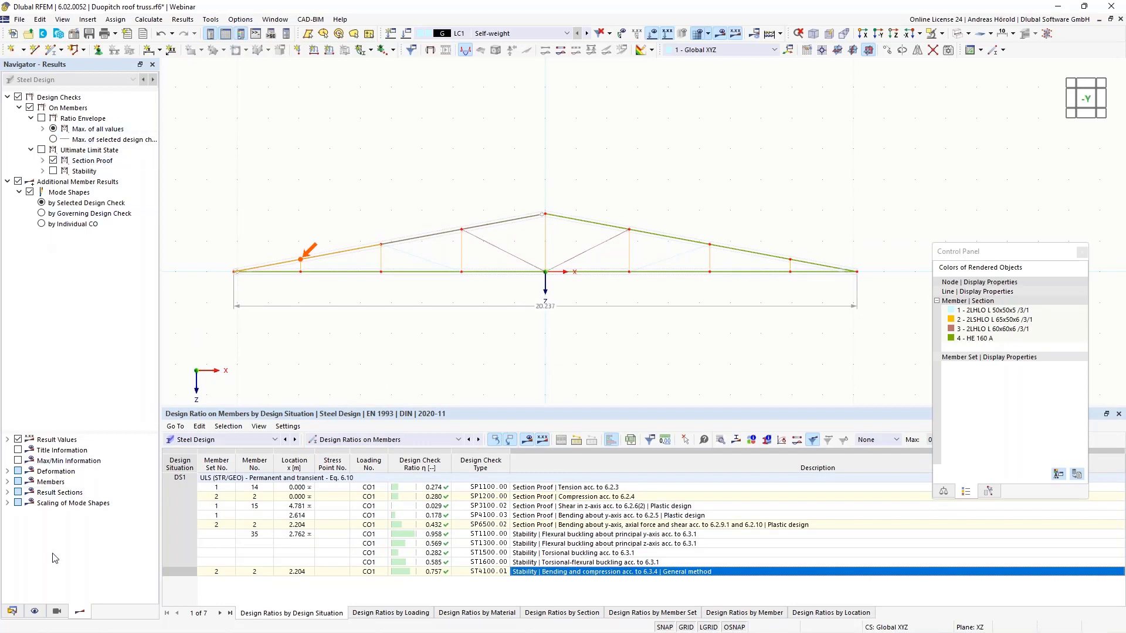
{"action": "left_click", "coordinate": [12, 611]}
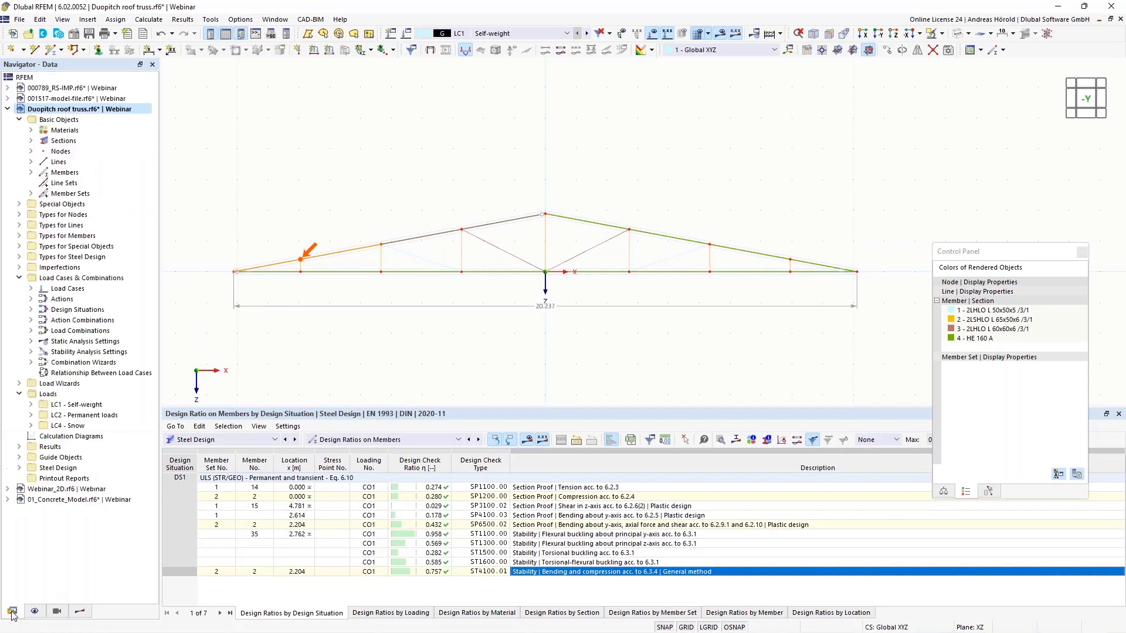
{"action": "left_click", "coordinate": [7, 109]}
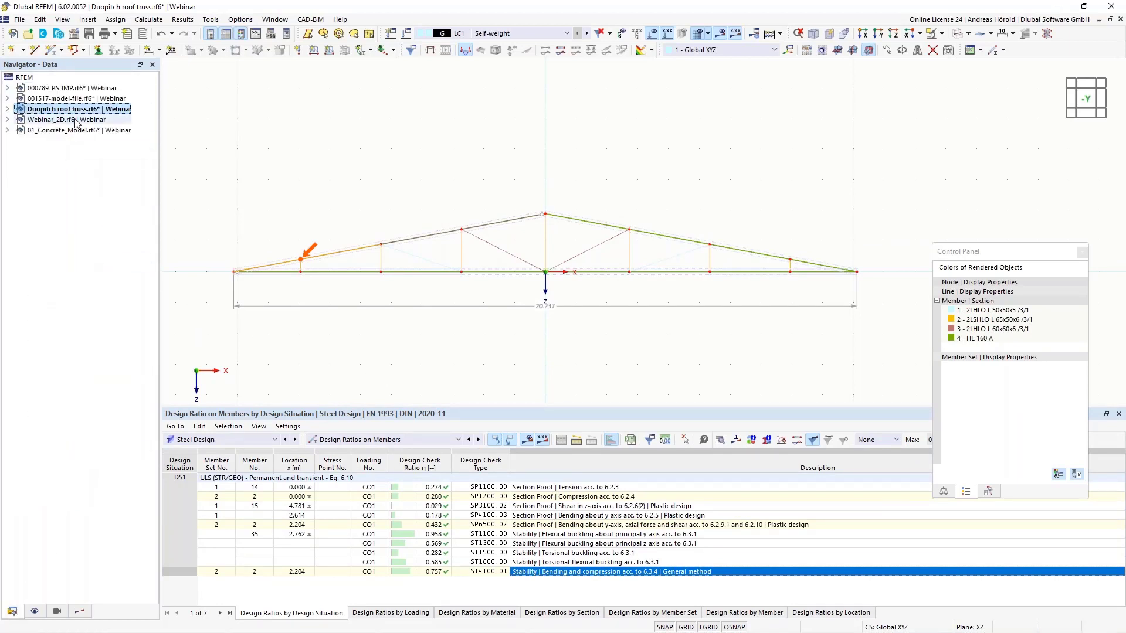
{"action": "left_click", "coordinate": [74, 120]}
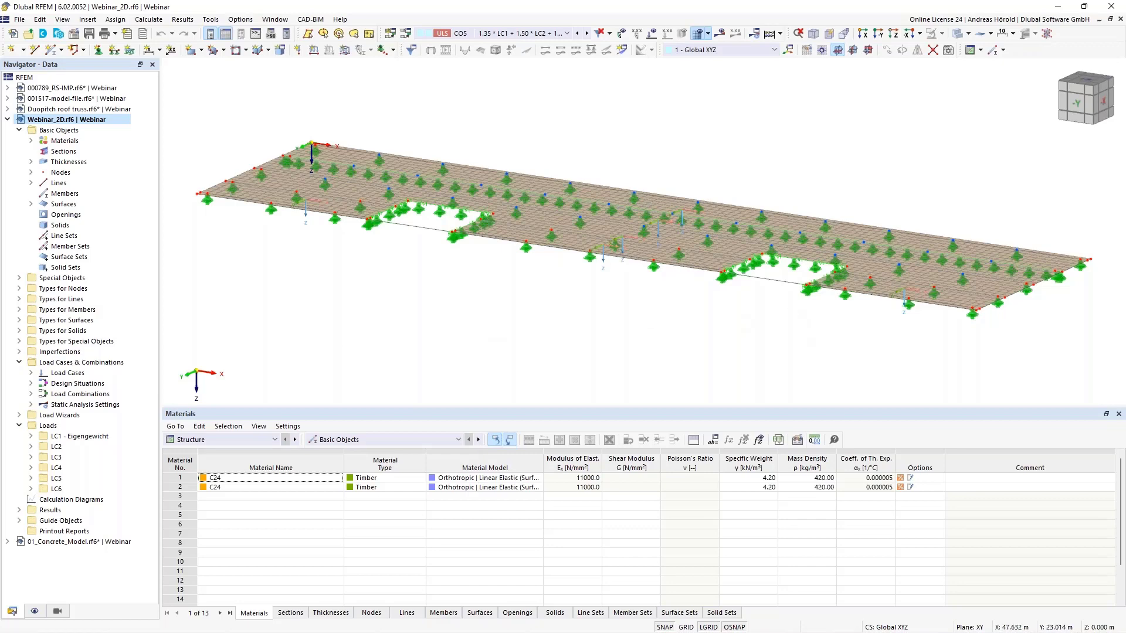
- Examine the spring constants of the line hinge between the slab surfaces and close its properties without changes
{"action": "middle_click_drag", "start_coordinate": [800, 327], "coordinate": [783, 335], "text": "ctrl"}
{"action": "scroll", "coordinate": [746, 223], "scroll_direction": "up", "scroll_amount": 5}
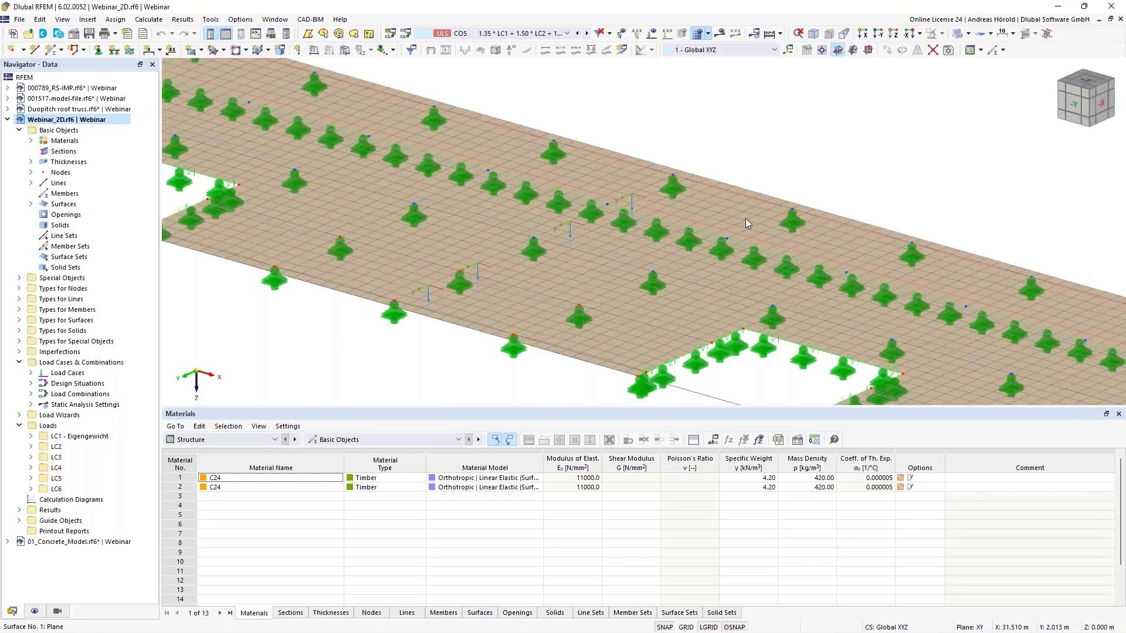
{"action": "double_click", "coordinate": [681, 250]}
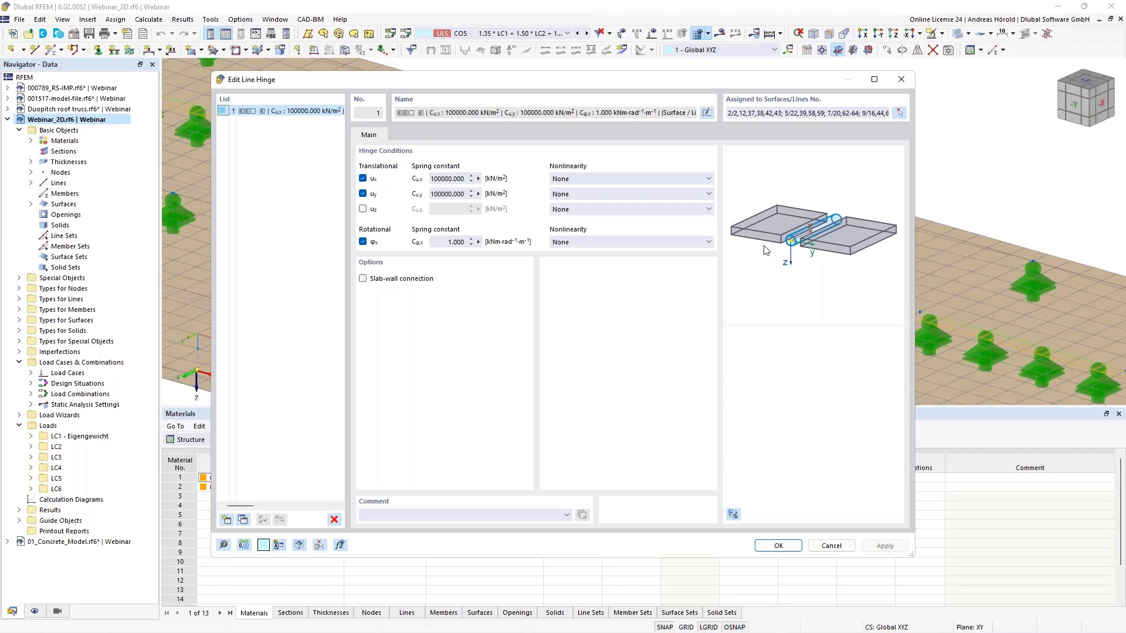
{"action": "left_click", "coordinate": [902, 81]}
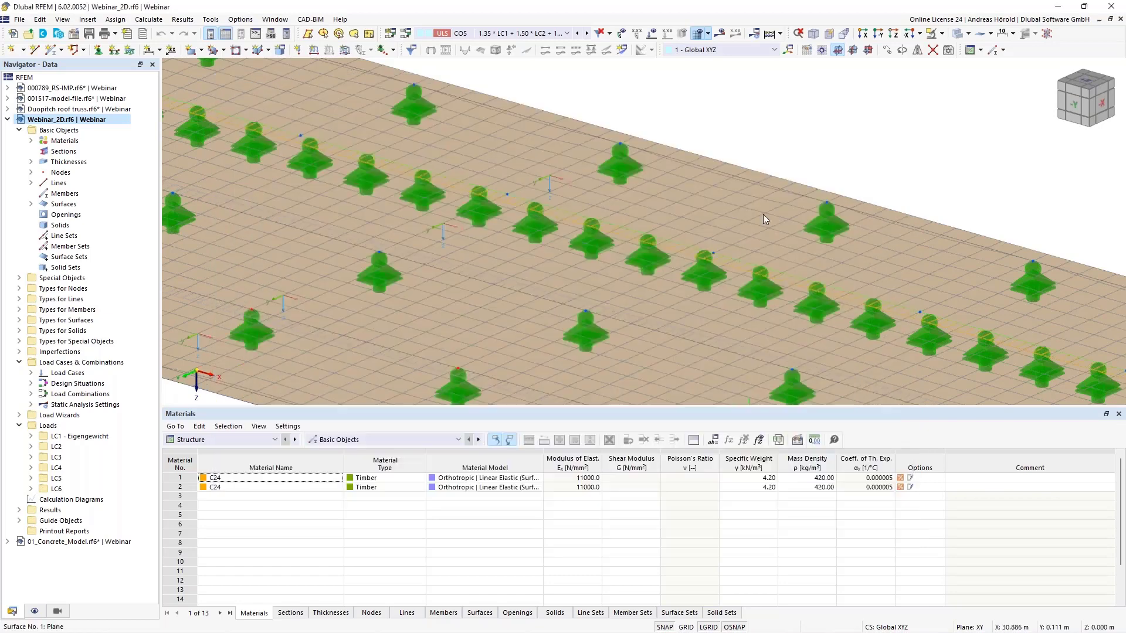
- Open the result diagrams for the line hinge and clear all displayed result types
{"action": "right_click", "coordinate": [736, 268]}
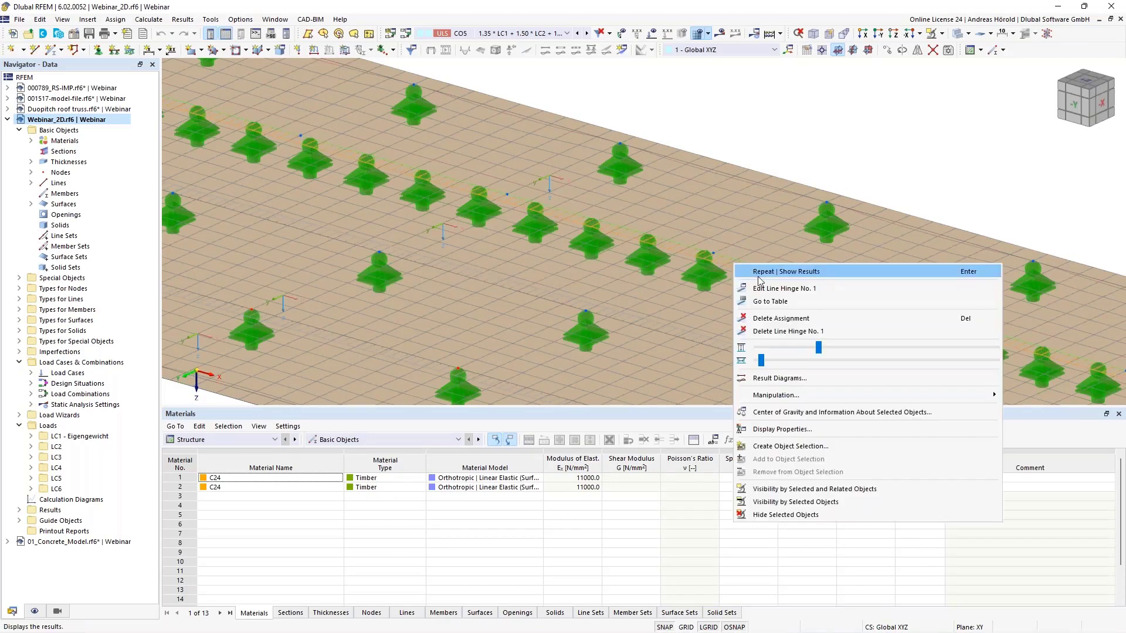
{"action": "left_click", "coordinate": [799, 378]}
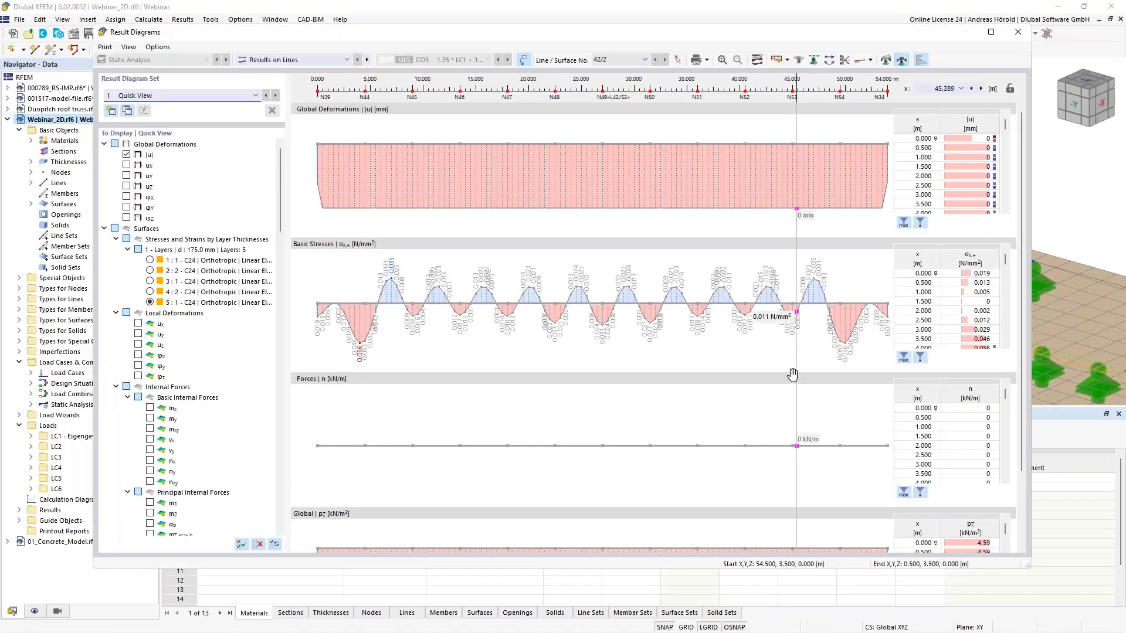
{"action": "left_click", "coordinate": [258, 545]}
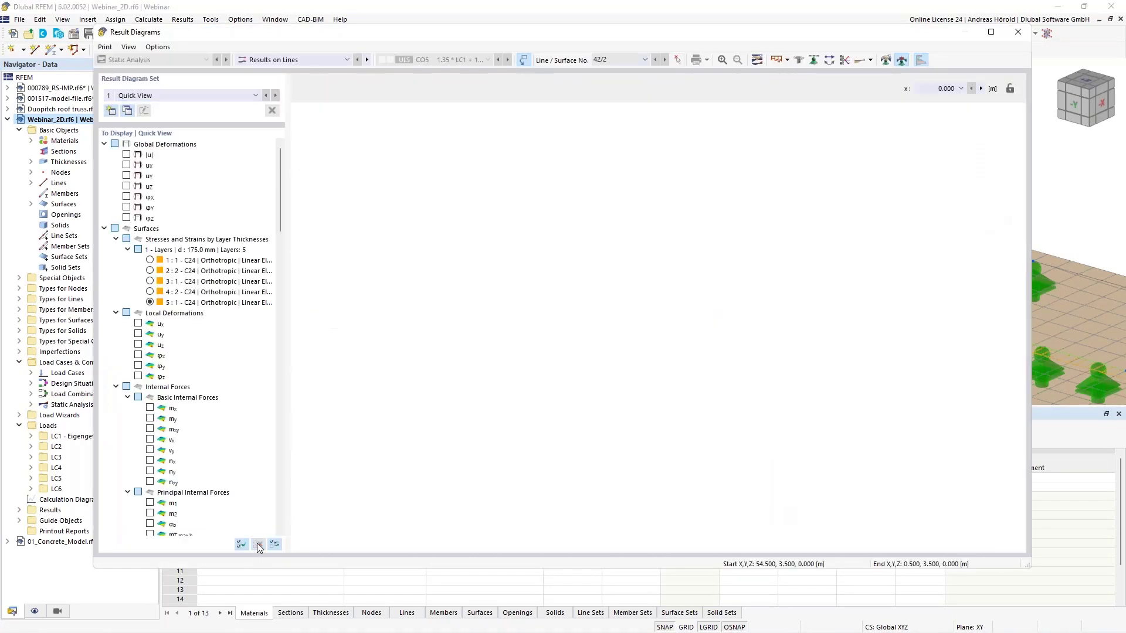
- Display the line hinge force vz in the result diagram after briefly checking the force n
{"action": "scroll", "coordinate": [181, 281], "scroll_direction": "down", "scroll_amount": 20}
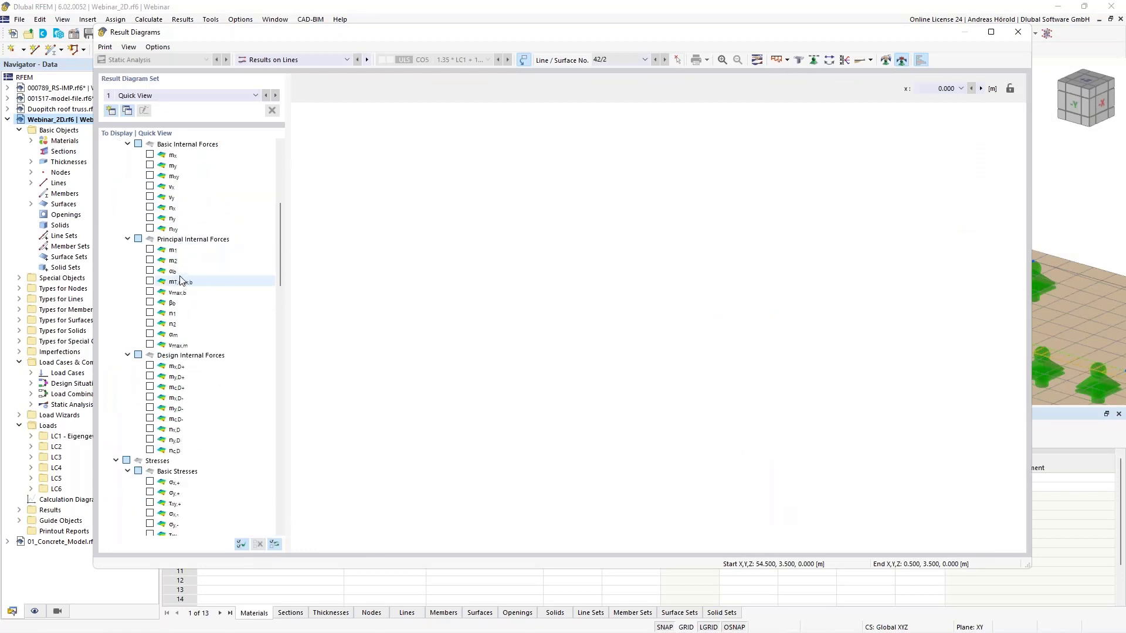
{"action": "scroll", "coordinate": [181, 281], "scroll_direction": "down", "scroll_amount": 15}
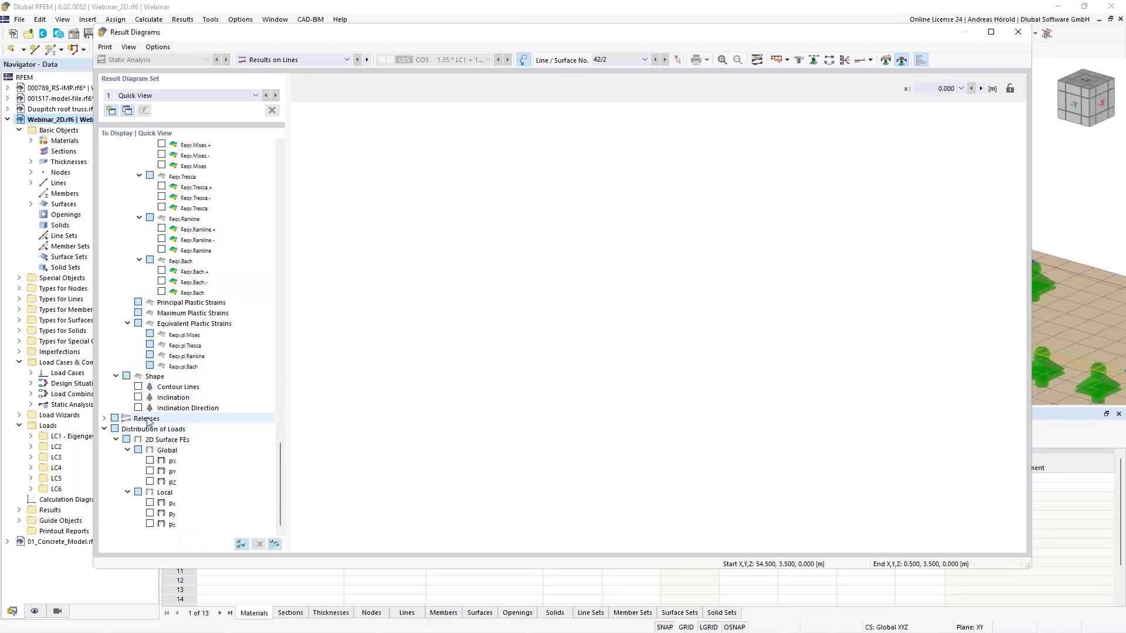
{"action": "left_click", "coordinate": [104, 419]}
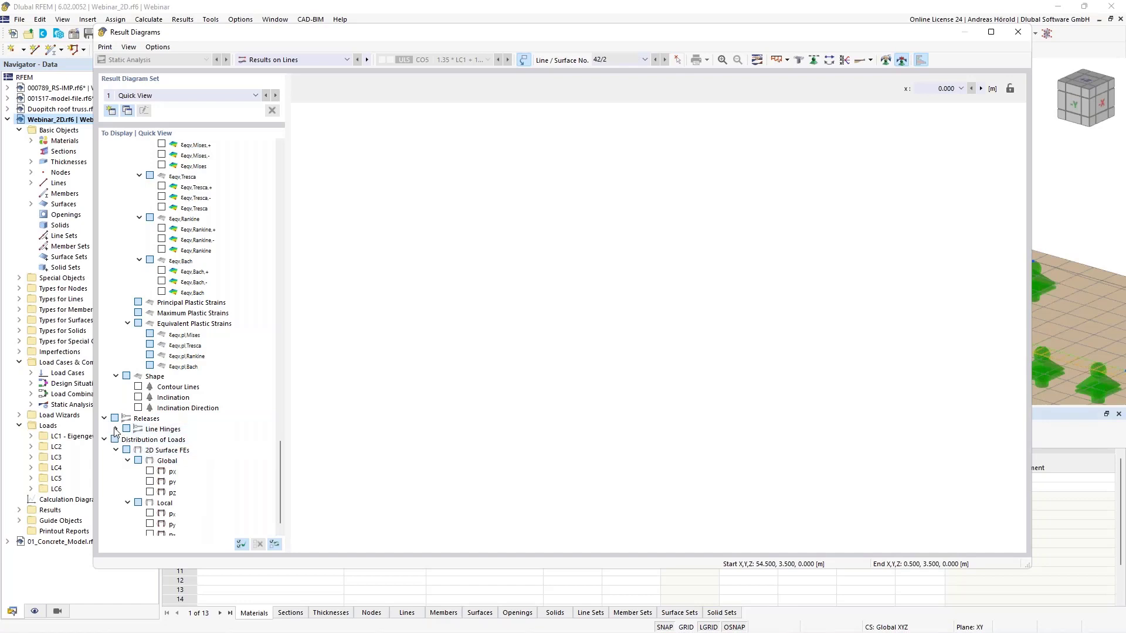
{"action": "left_click", "coordinate": [116, 430]}
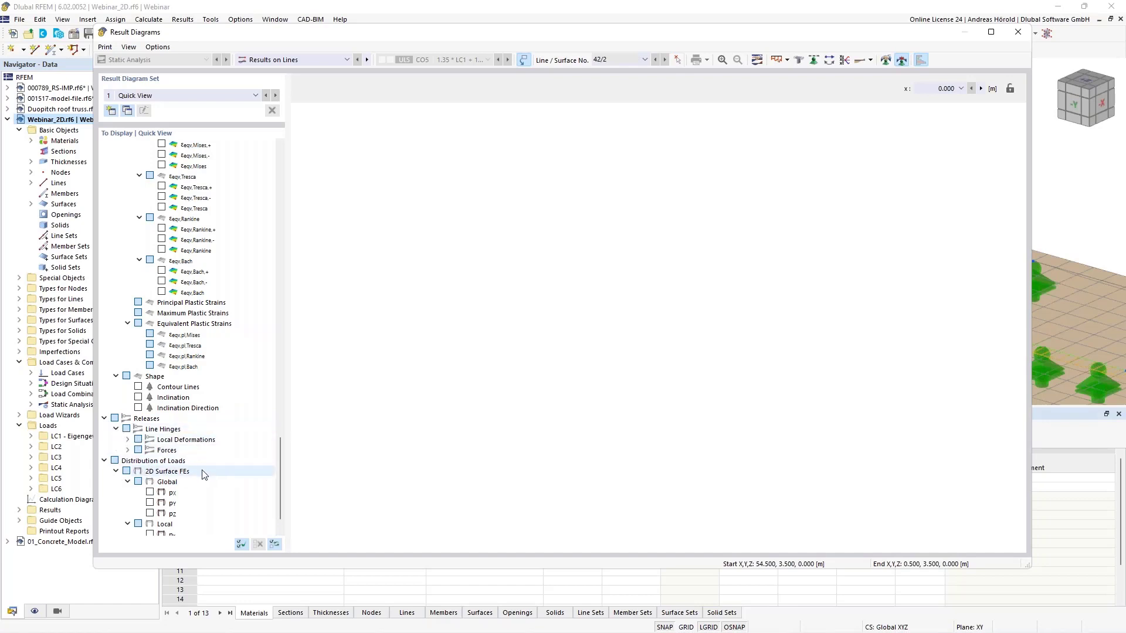
{"action": "left_click", "coordinate": [129, 450]}
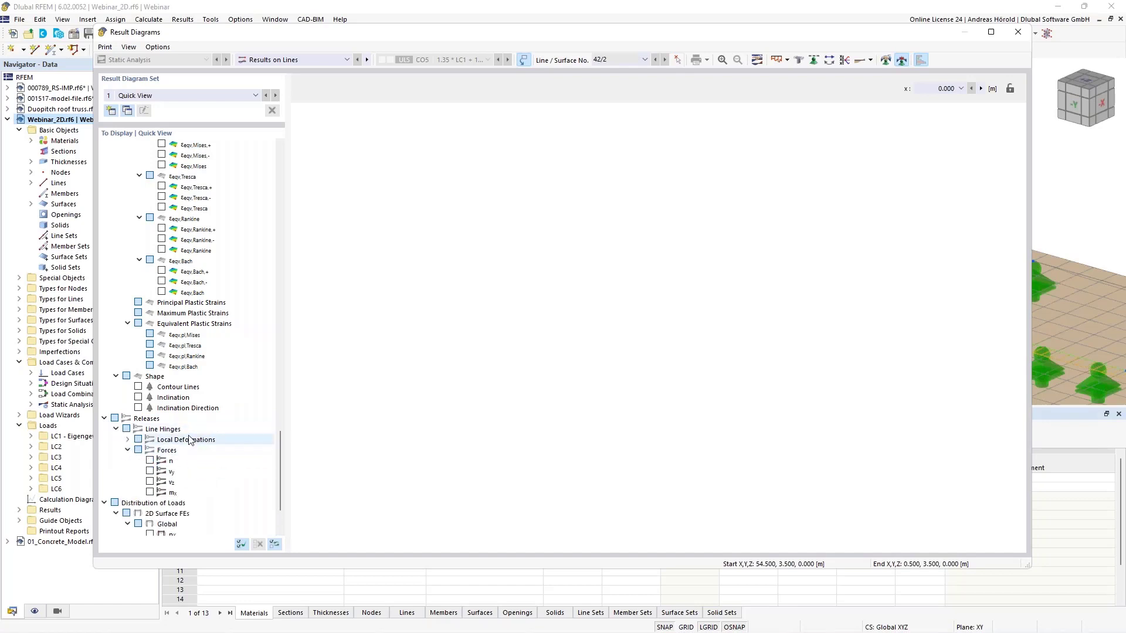
{"action": "scroll", "coordinate": [188, 440], "scroll_direction": "down", "scroll_amount": 3}
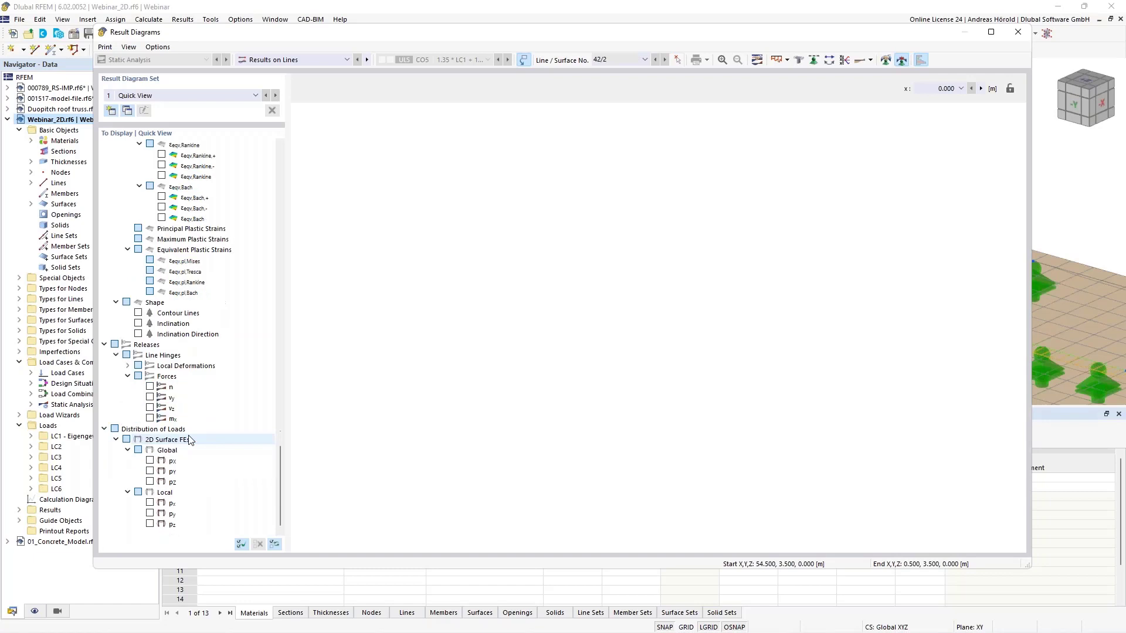
{"action": "left_click", "coordinate": [150, 409]}
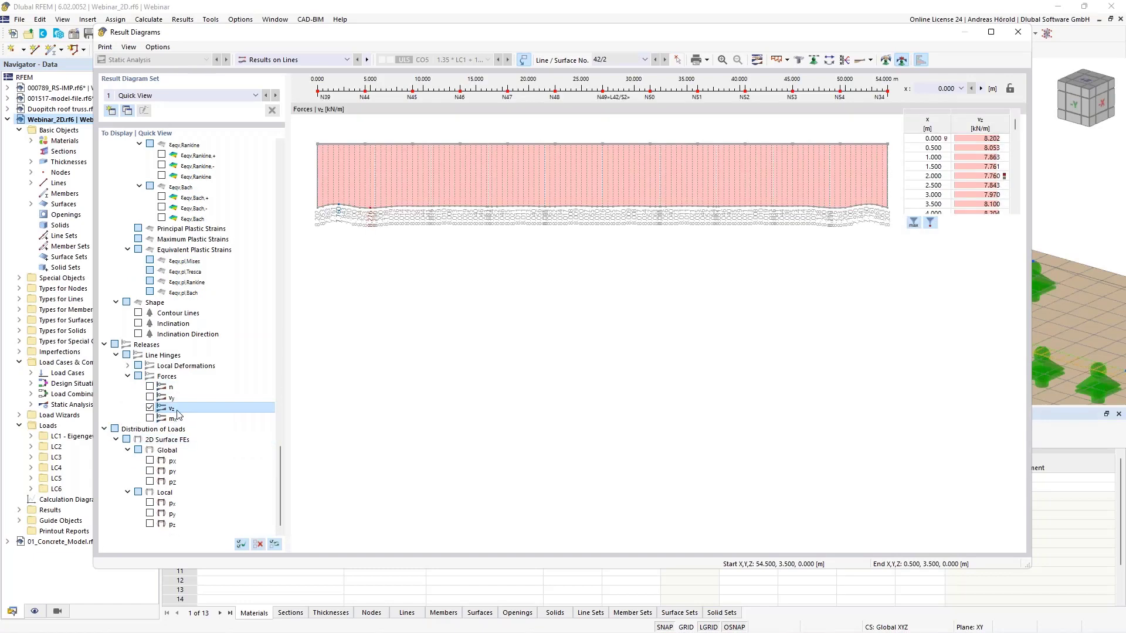
{"action": "left_click", "coordinate": [151, 387]}
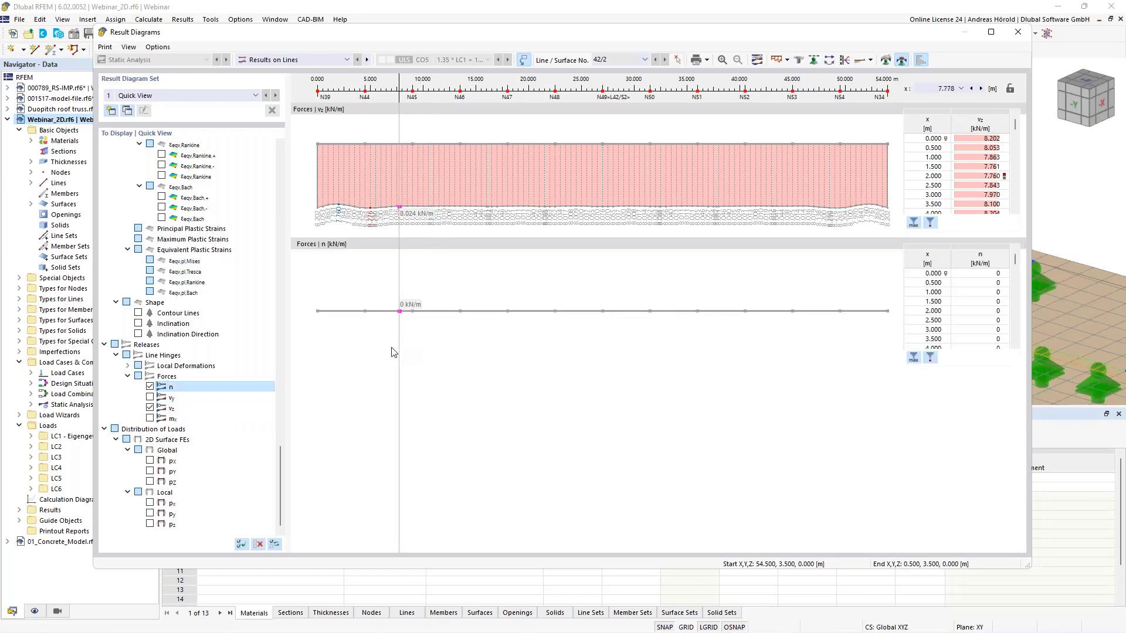
{"action": "left_click", "coordinate": [151, 388]}
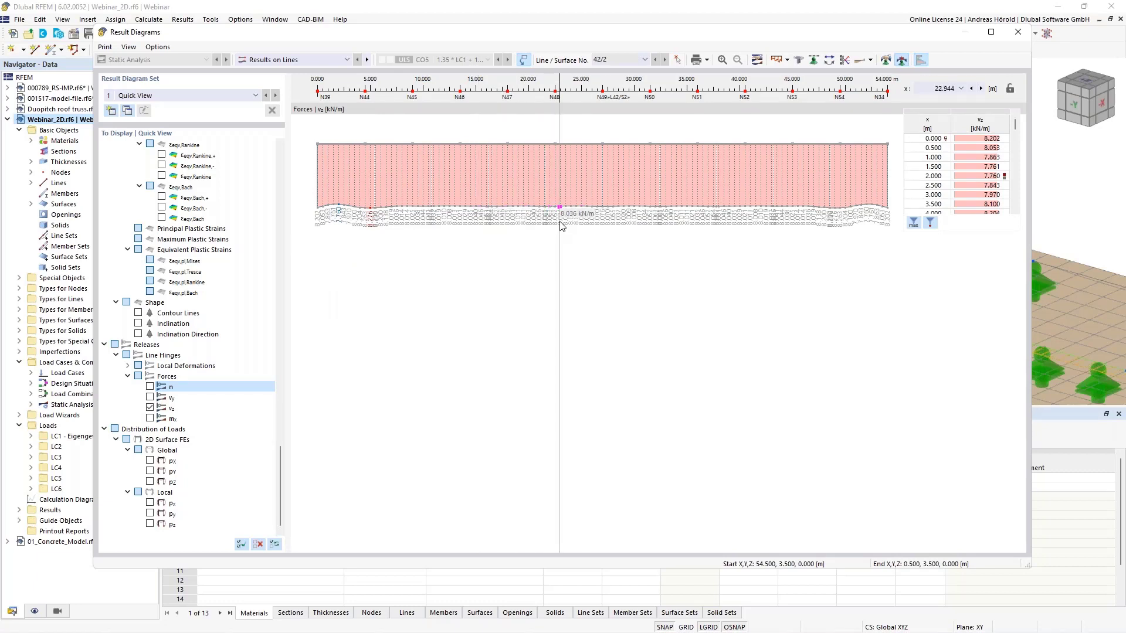
- Start defining smooth ranges for the result diagram and set the first range from 0 to 5 m
{"action": "left_click", "coordinate": [886, 60]}
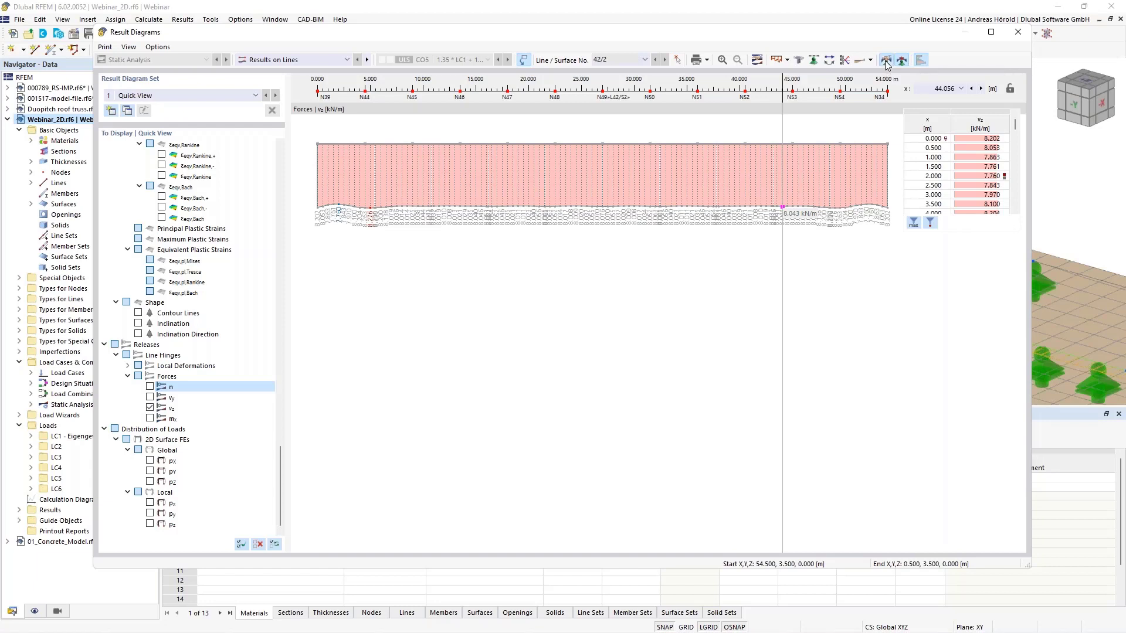
{"action": "left_click", "coordinate": [440, 200]}
{"action": "type", "text": "5"}
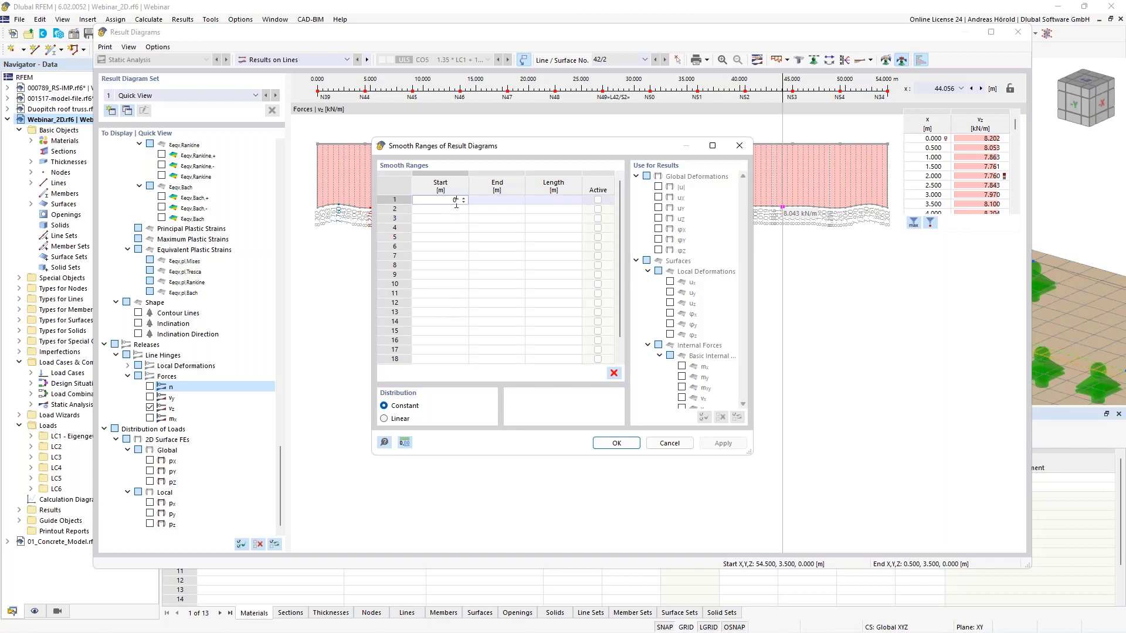
{"action": "key", "text": "Tab"}
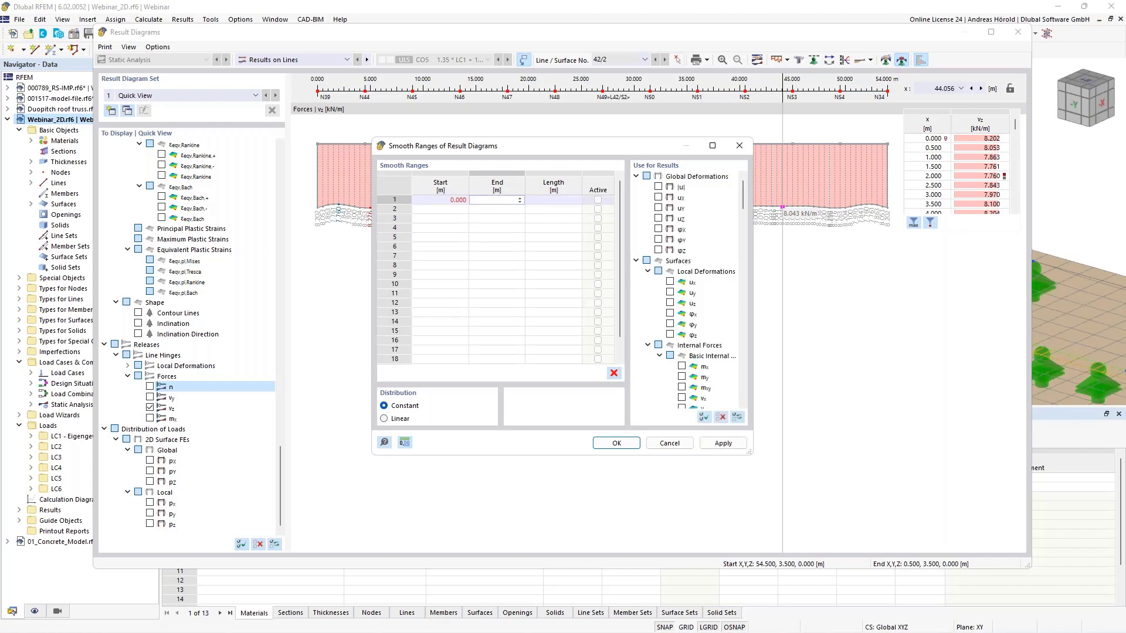
{"action": "key", "text": "Tab"}
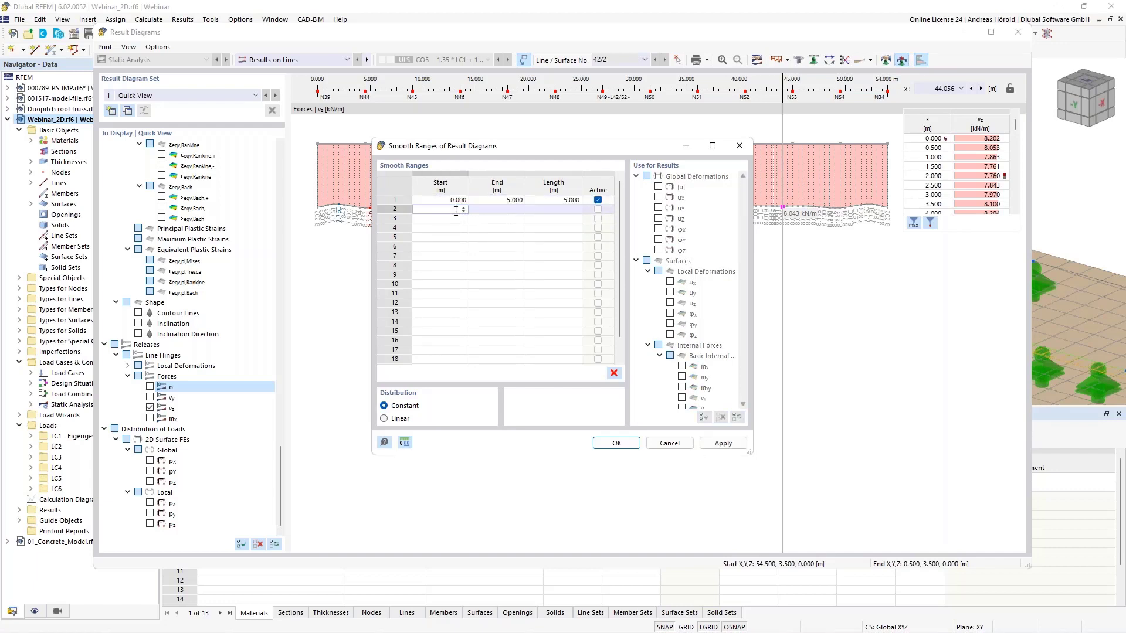
- Add smooth ranges from 5 to 10 m and 10 to 15 m, check the result selection, and apply them
{"action": "type", "text": "5"}
{"action": "key", "text": "Tab"}
{"action": "type", "text": "10"}
{"action": "key", "text": "Tab"}
{"action": "type", "text": "10"}
{"action": "key", "text": "Tab"}
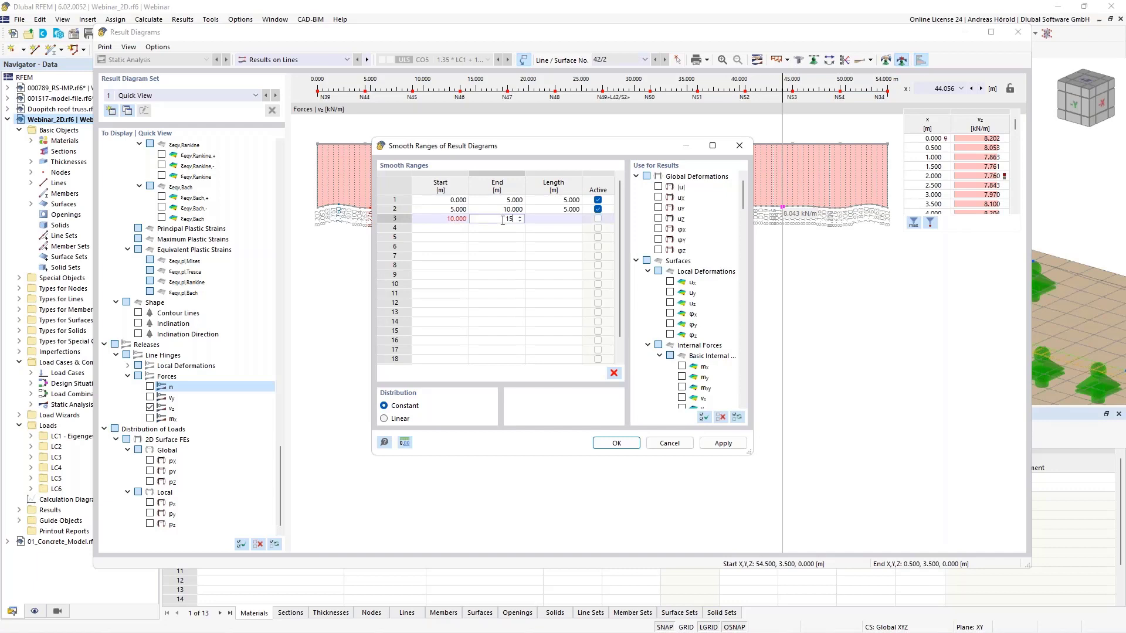
{"action": "left_click", "coordinate": [547, 221]}
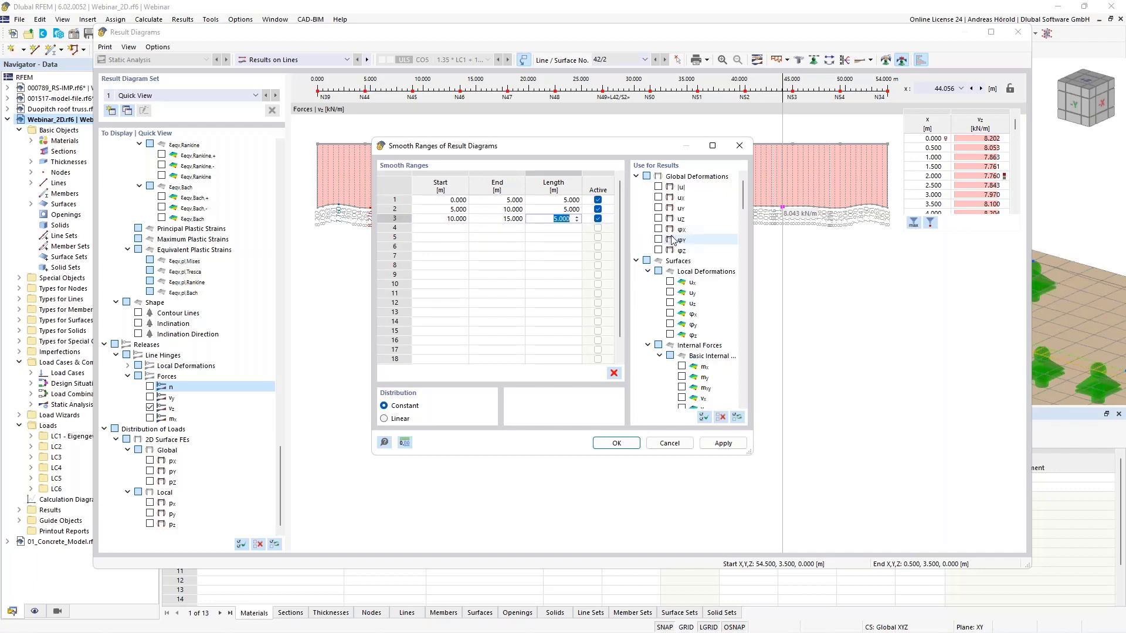
{"action": "left_click_drag", "start_coordinate": [743, 199], "coordinate": [765, 409]}
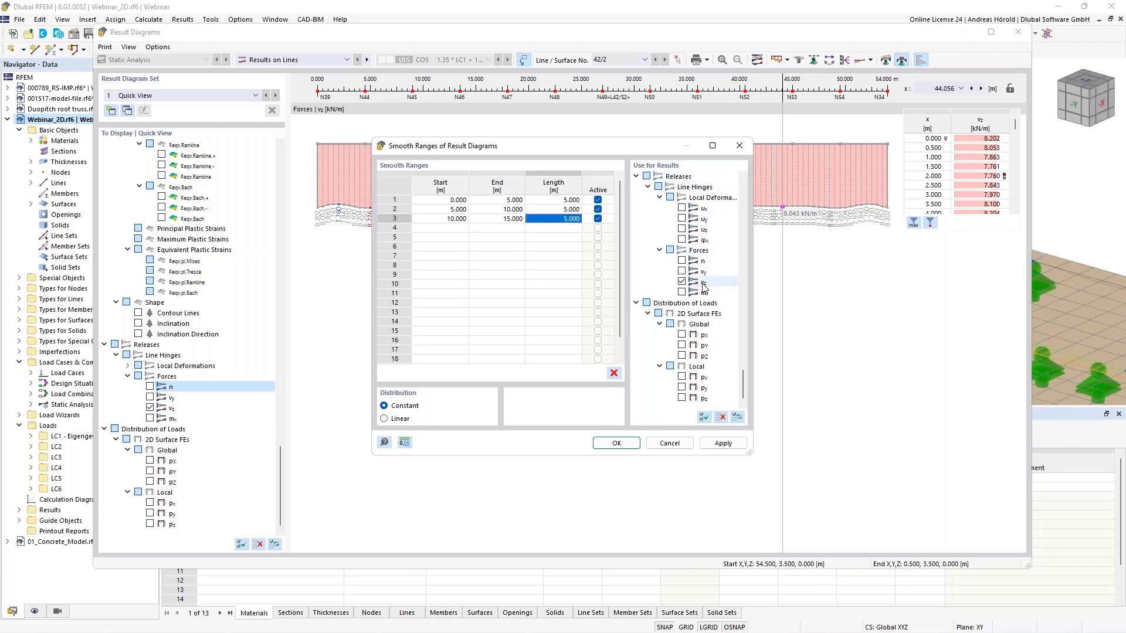
{"action": "left_click", "coordinate": [615, 444]}
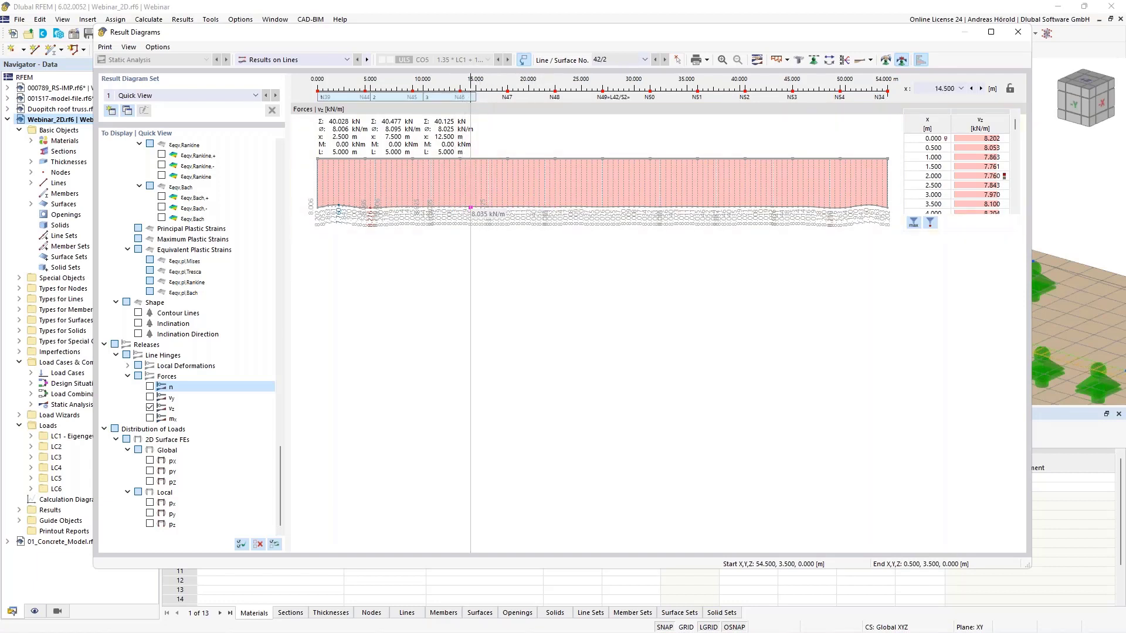
- Stretch the third smooth range to about 30.6 m long and review the options for printing the diagram graphics
{"action": "left_click_drag", "start_coordinate": [475, 97], "coordinate": [745, 94]}
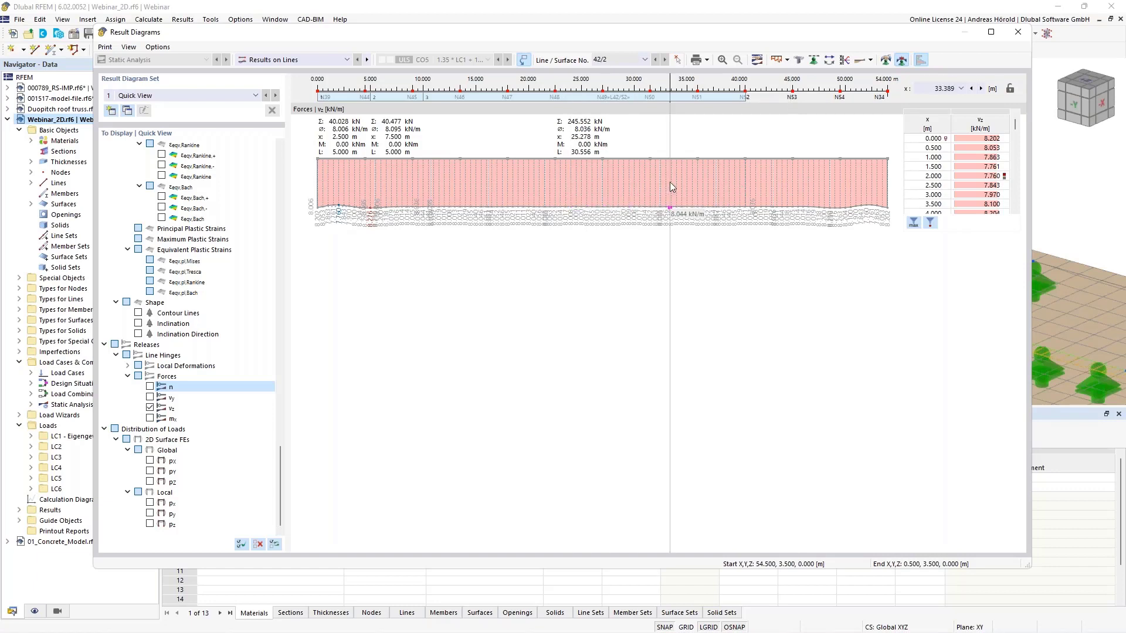
{"action": "left_click", "coordinate": [708, 60]}
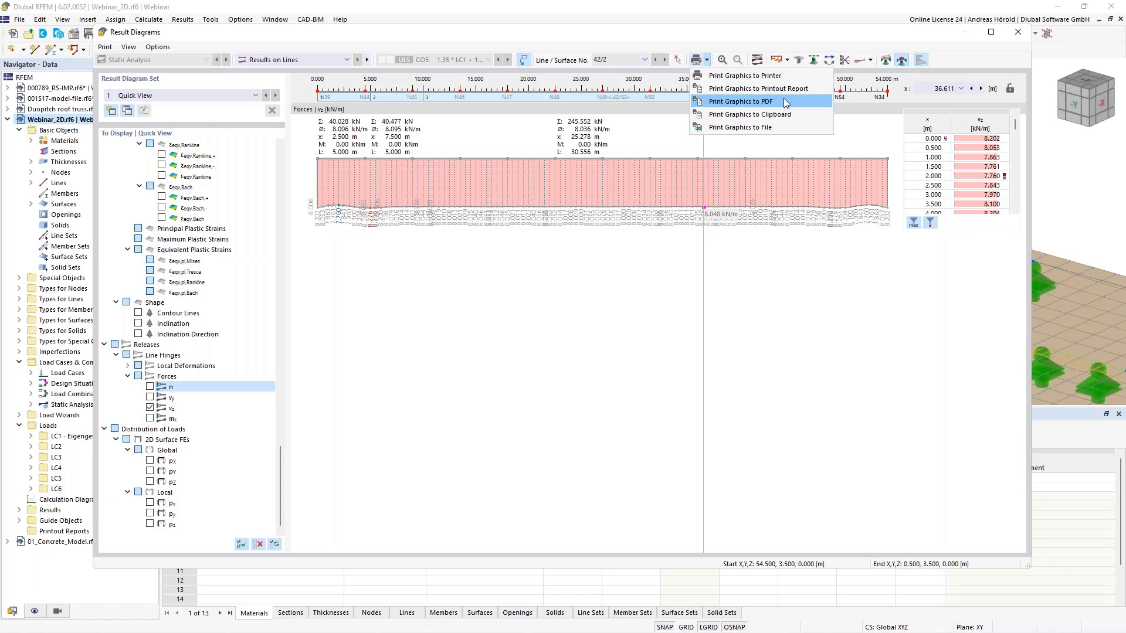
{"action": "left_click", "coordinate": [756, 144]}
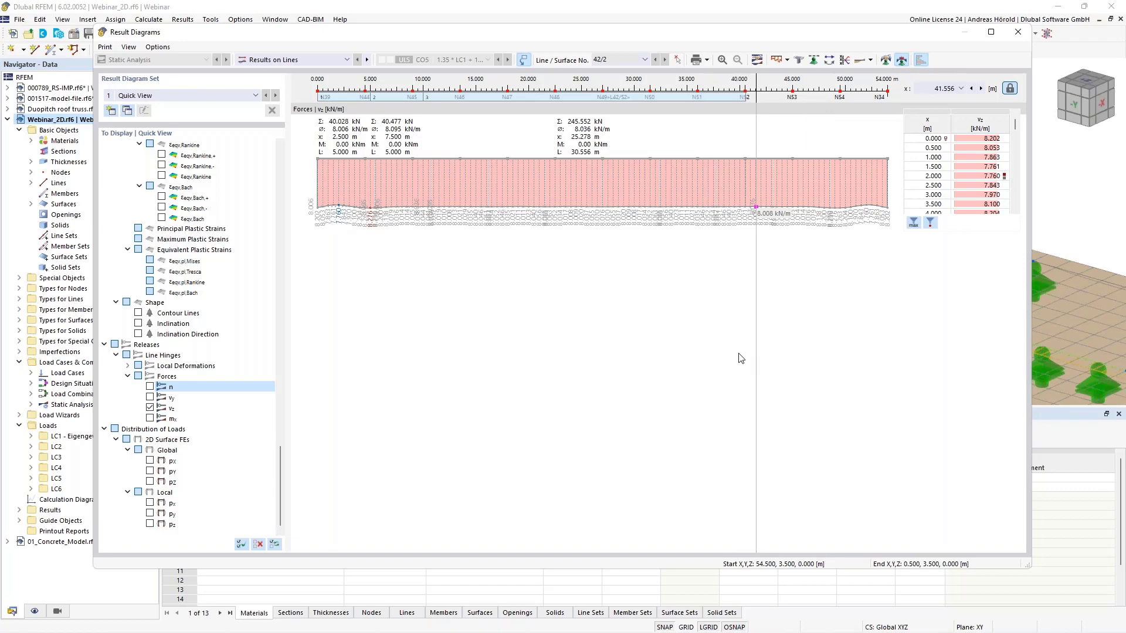
- Close the result diagrams and activate 01_Concrete_Model in place of Webinar_2D, with a smaller table area
{"action": "left_click", "coordinate": [1018, 33]}
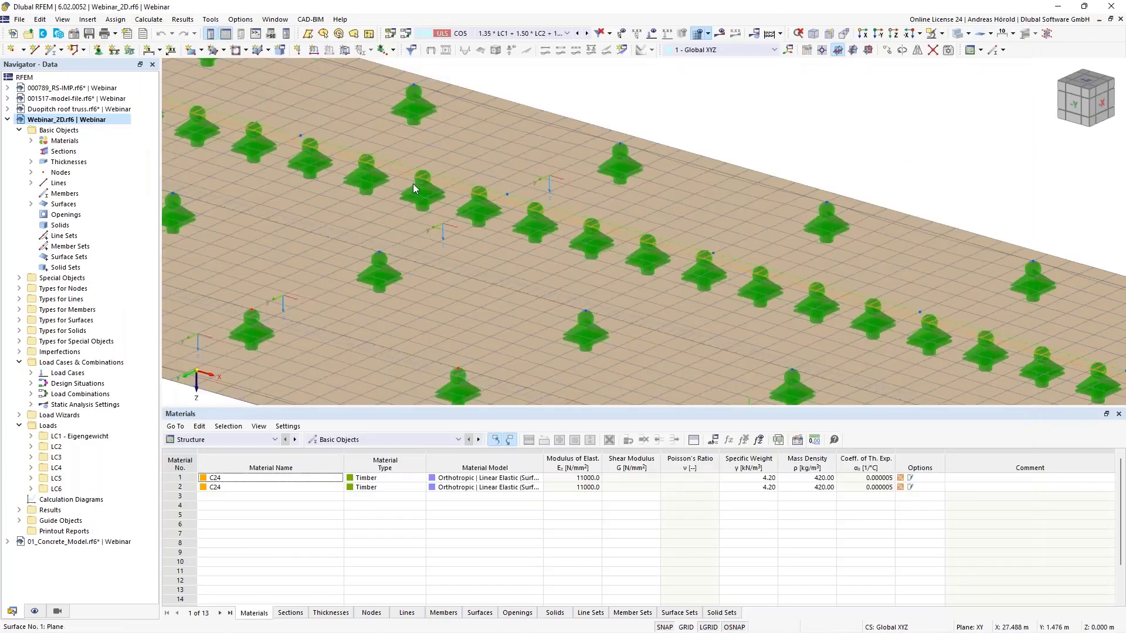
{"action": "left_click", "coordinate": [7, 119]}
{"action": "left_click", "coordinate": [60, 131]}
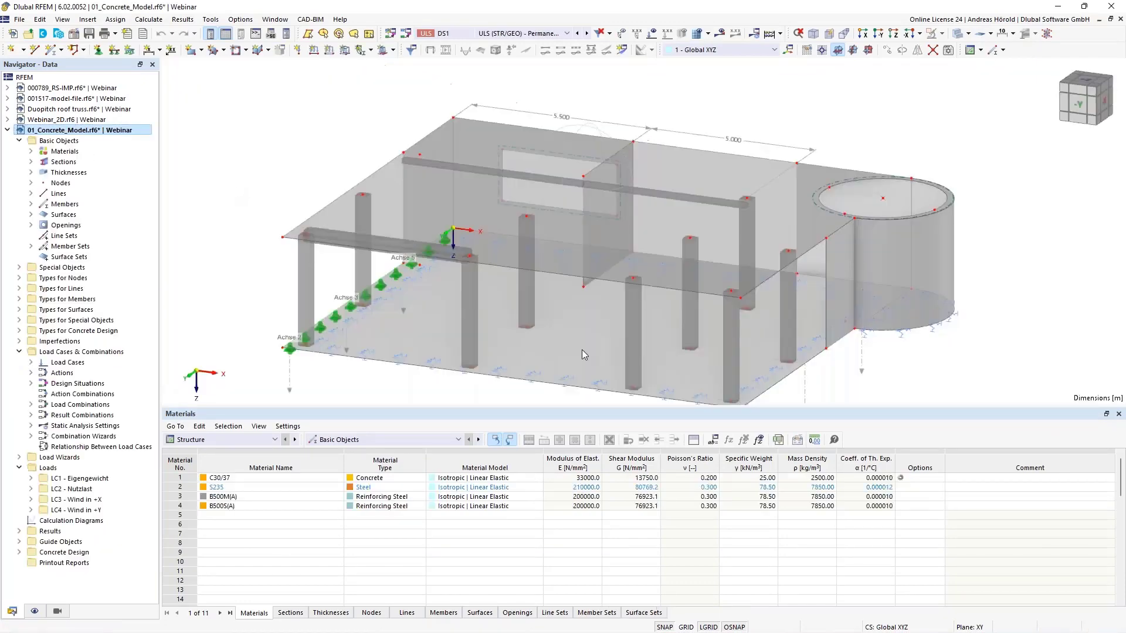
{"action": "left_click_drag", "start_coordinate": [633, 409], "coordinate": [642, 504]}
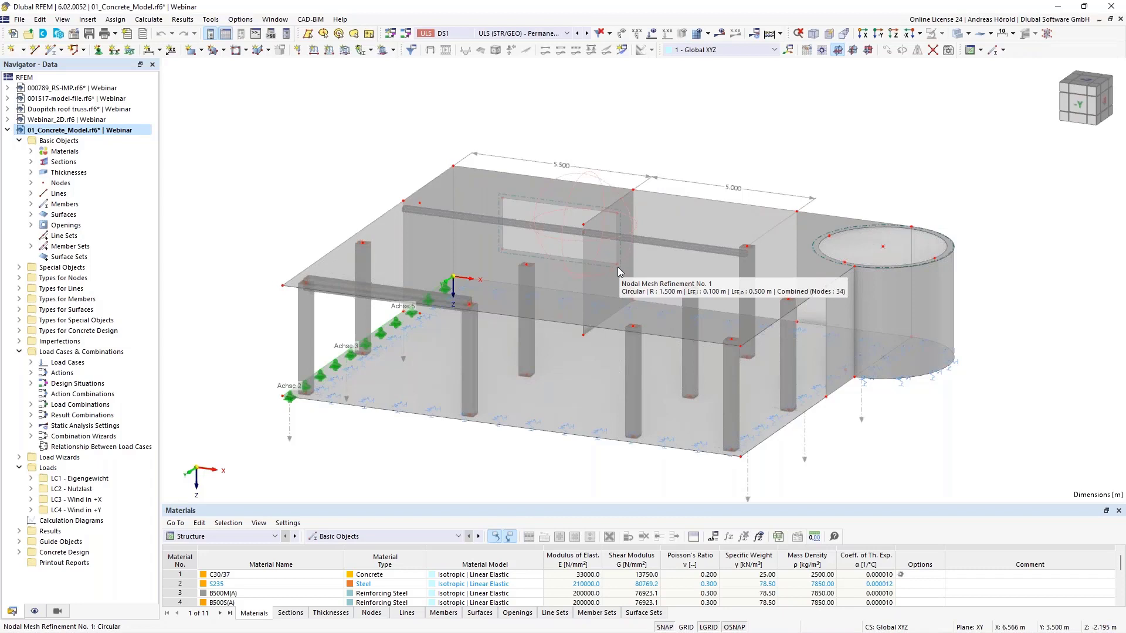
- Examine the rib flange dimensions of both members of the long downstand beam and close their properties without changes
{"action": "double_click", "coordinate": [519, 223]}
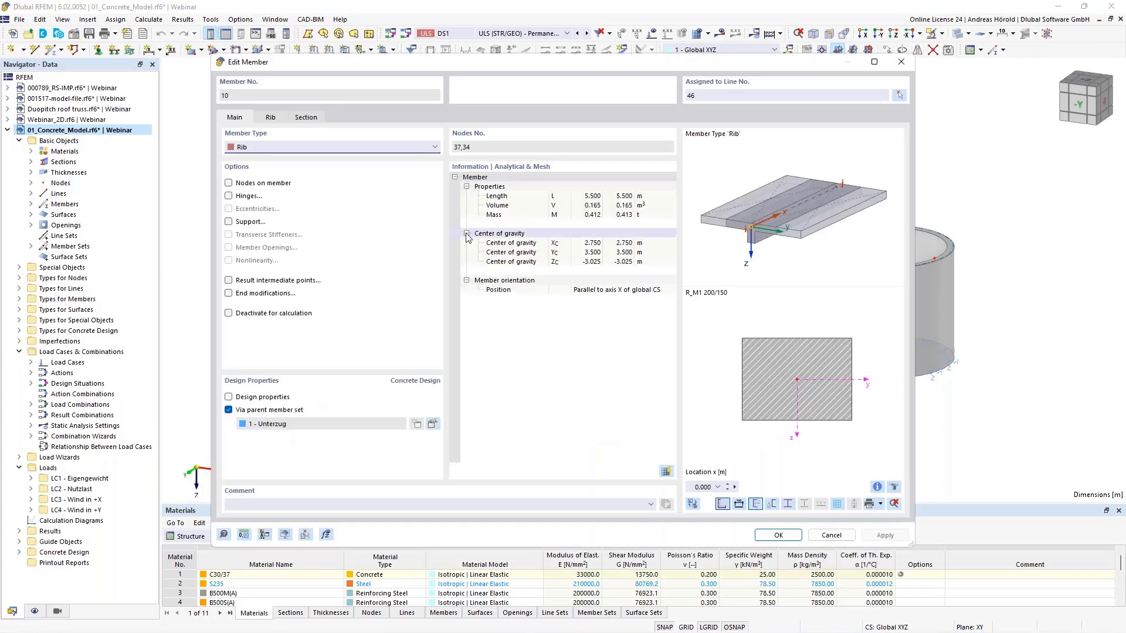
{"action": "left_click", "coordinate": [269, 119]}
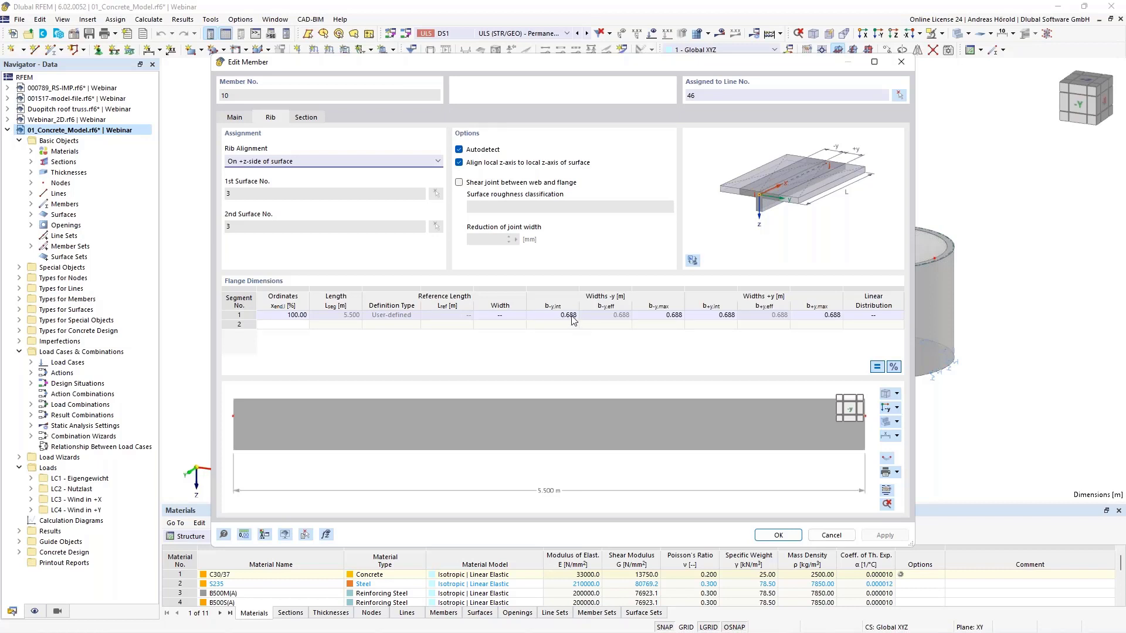
{"action": "left_click", "coordinate": [829, 535]}
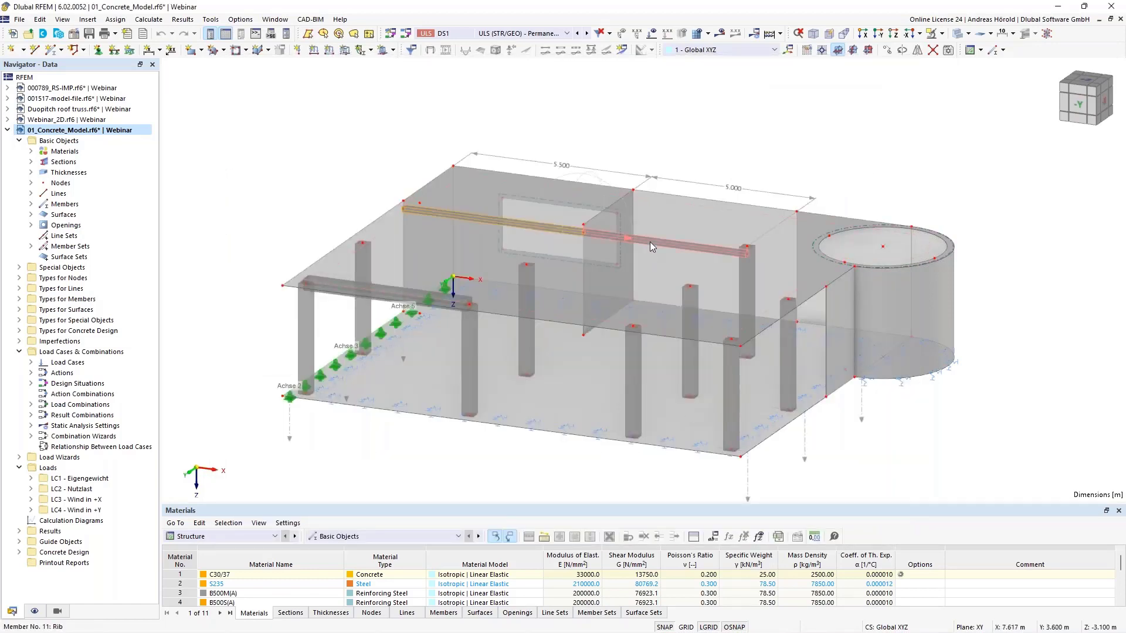
{"action": "double_click", "coordinate": [650, 242]}
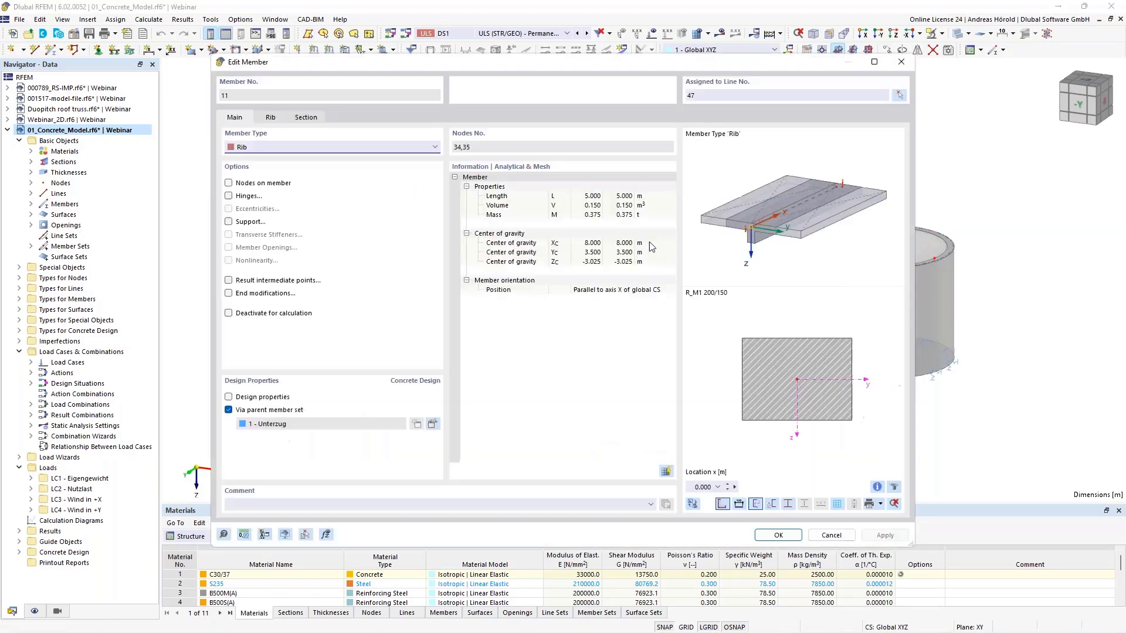
{"action": "left_click", "coordinate": [271, 118]}
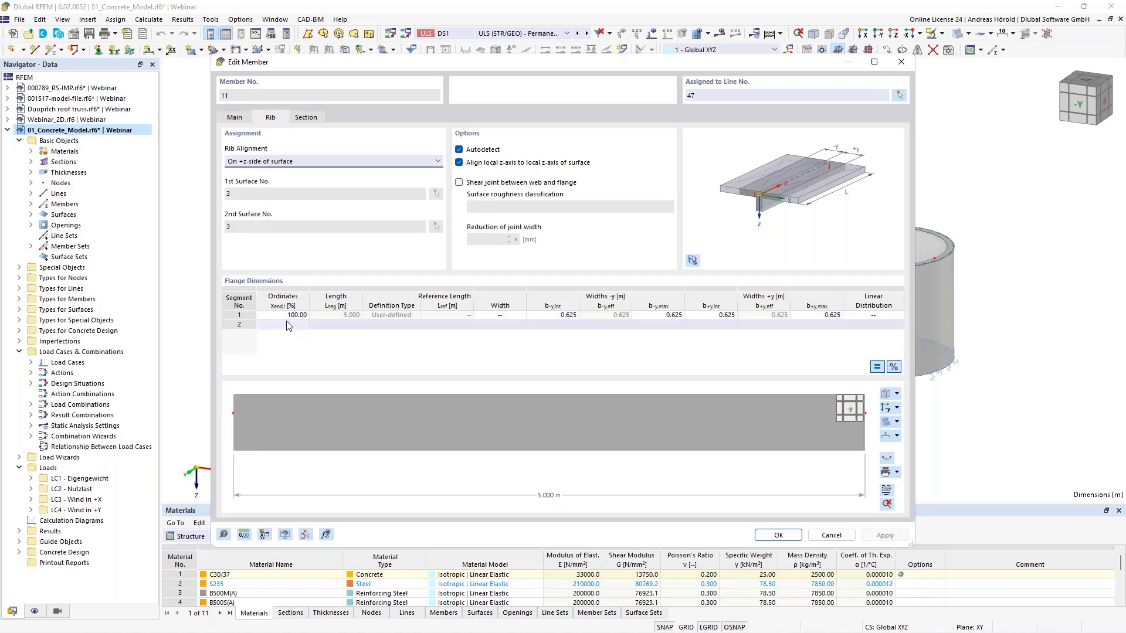
{"action": "left_click", "coordinate": [828, 535]}
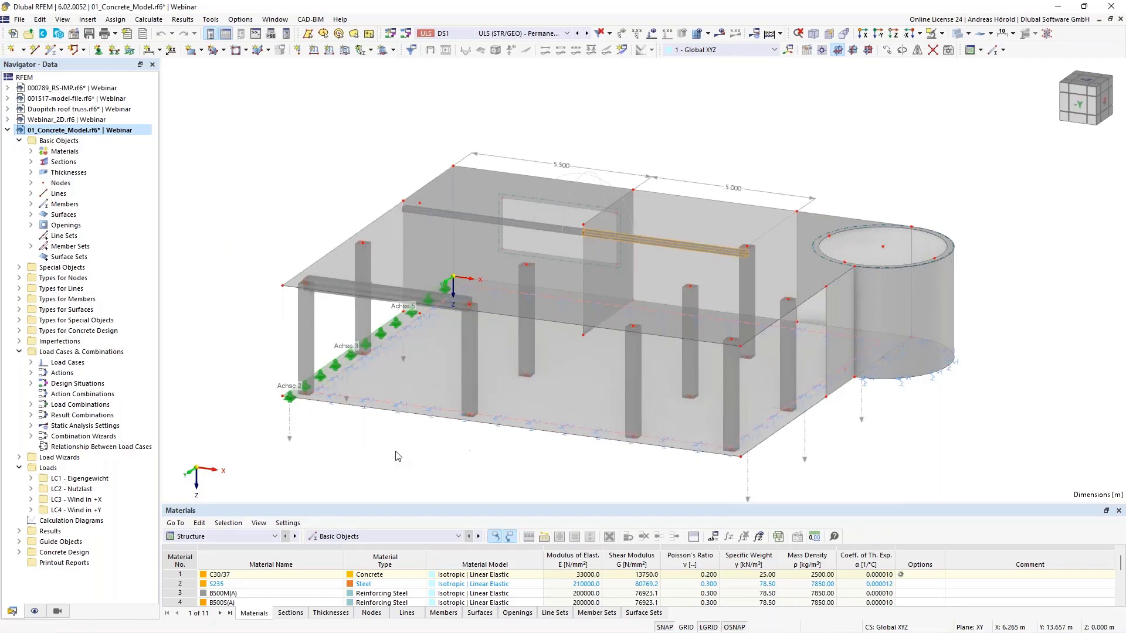
- Open the Unterzug member set of the downstand beam and review its effective lengths, concrete cover and XC1 durability definition without changes
{"action": "scroll", "coordinate": [530, 265], "scroll_direction": "up", "scroll_amount": 3}
{"action": "scroll", "coordinate": [565, 277], "scroll_direction": "up", "scroll_amount": 4}
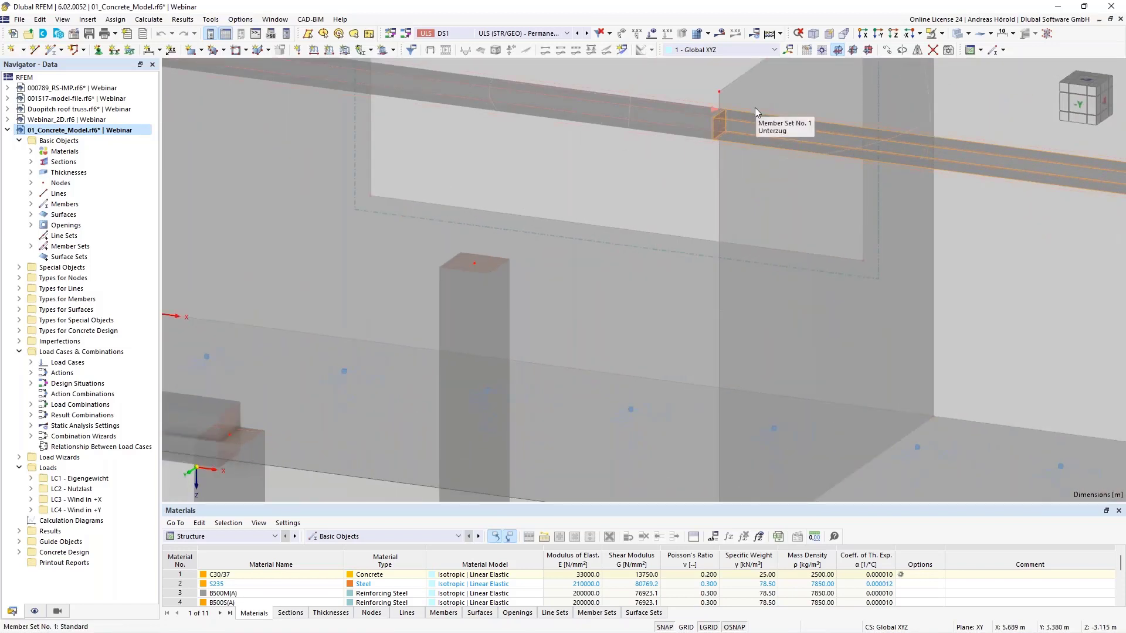
{"action": "left_click", "coordinate": [755, 108]}
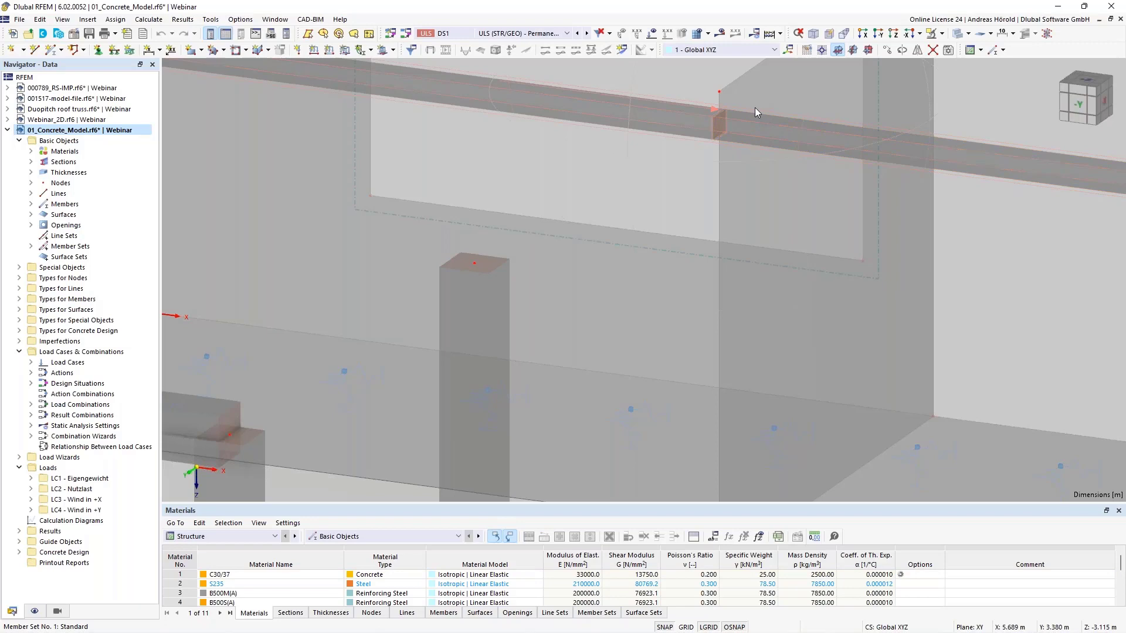
{"action": "double_click", "coordinate": [755, 107]}
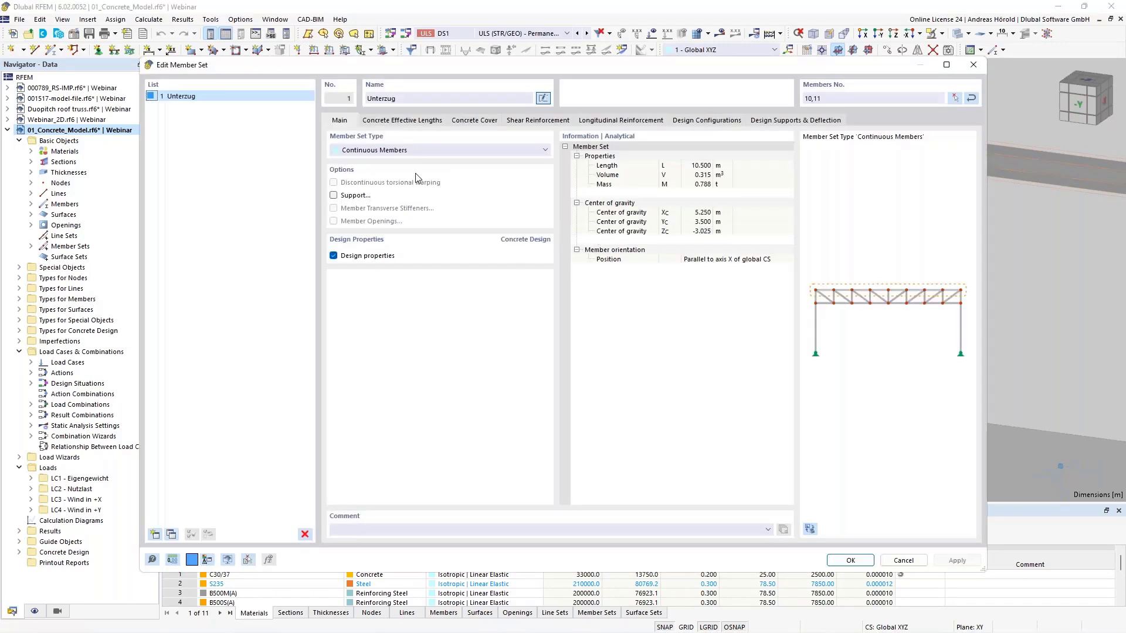
{"action": "left_click", "coordinate": [413, 121]}
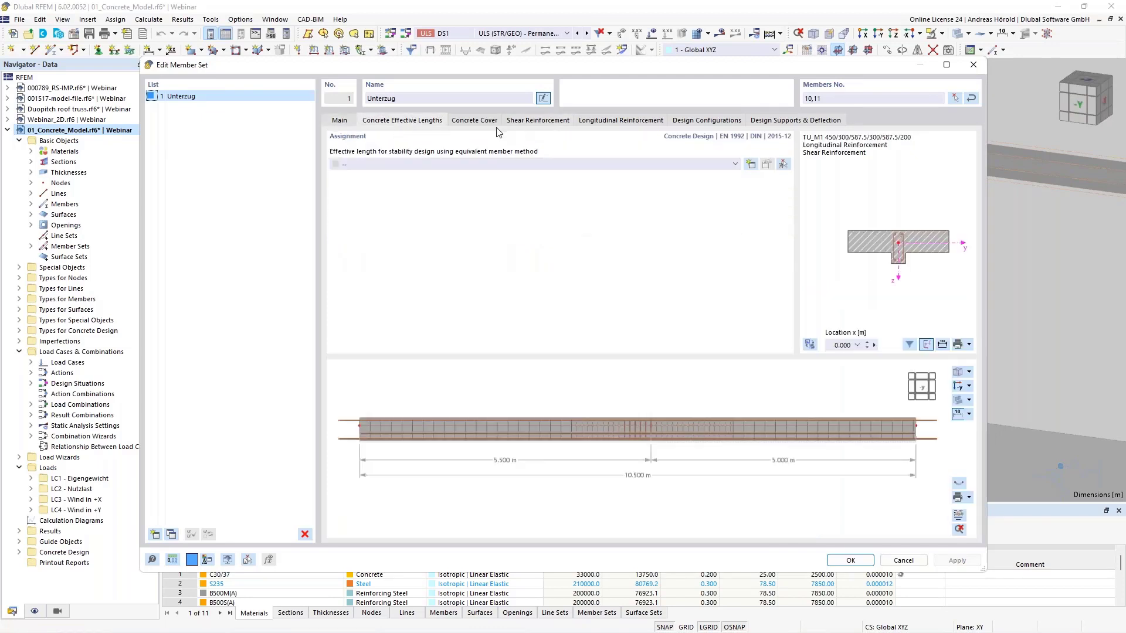
{"action": "left_click", "coordinate": [484, 121]}
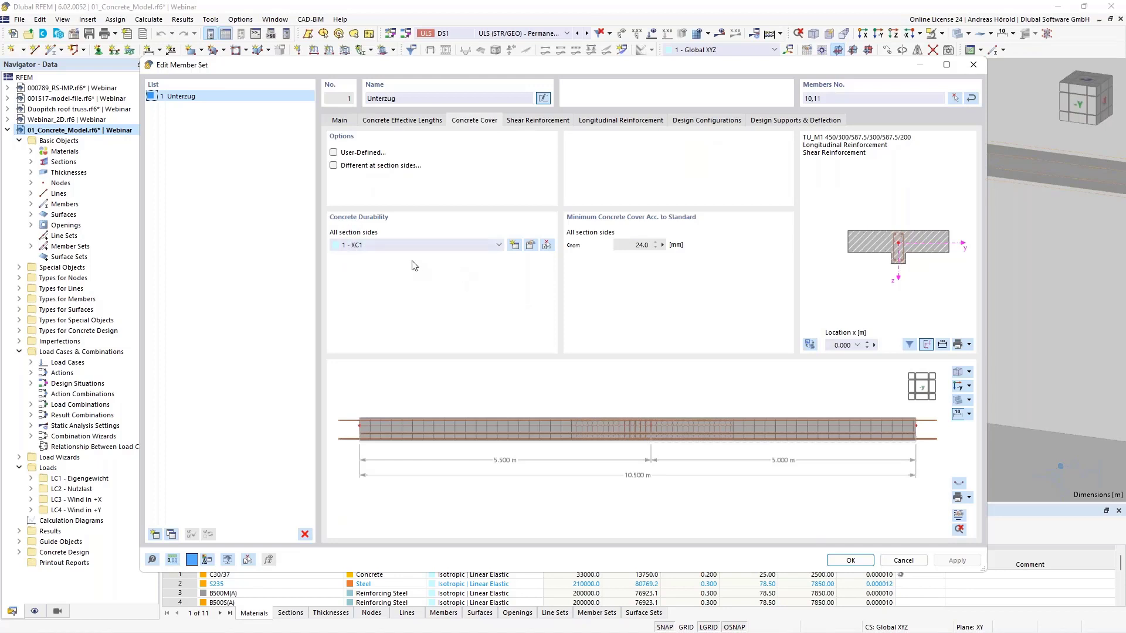
{"action": "left_click", "coordinate": [530, 245]}
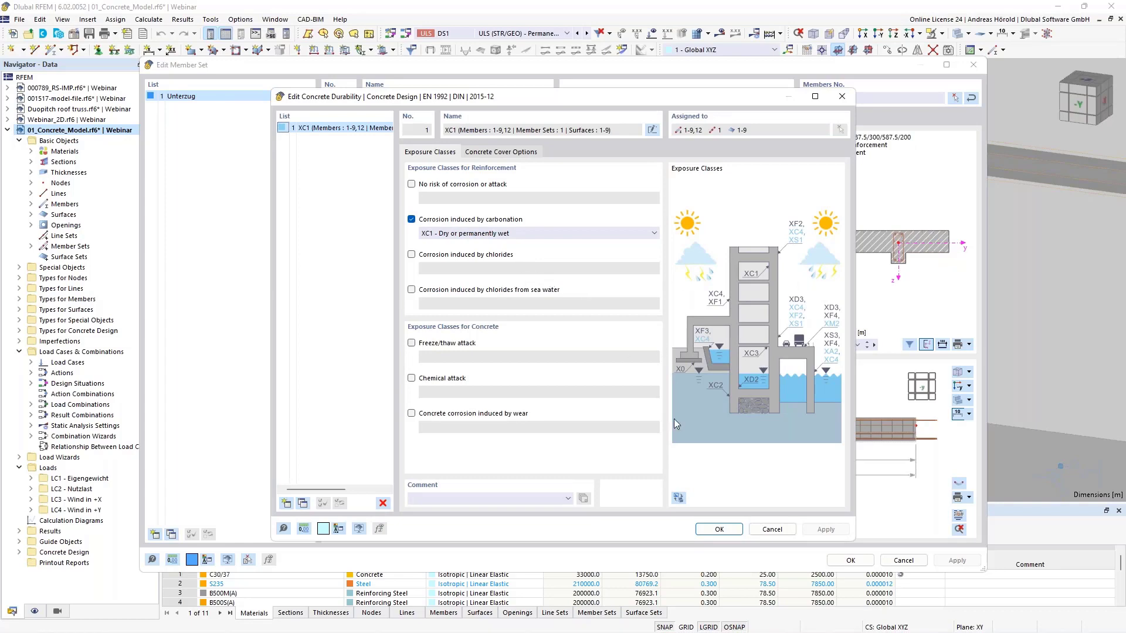
{"action": "left_click", "coordinate": [770, 530]}
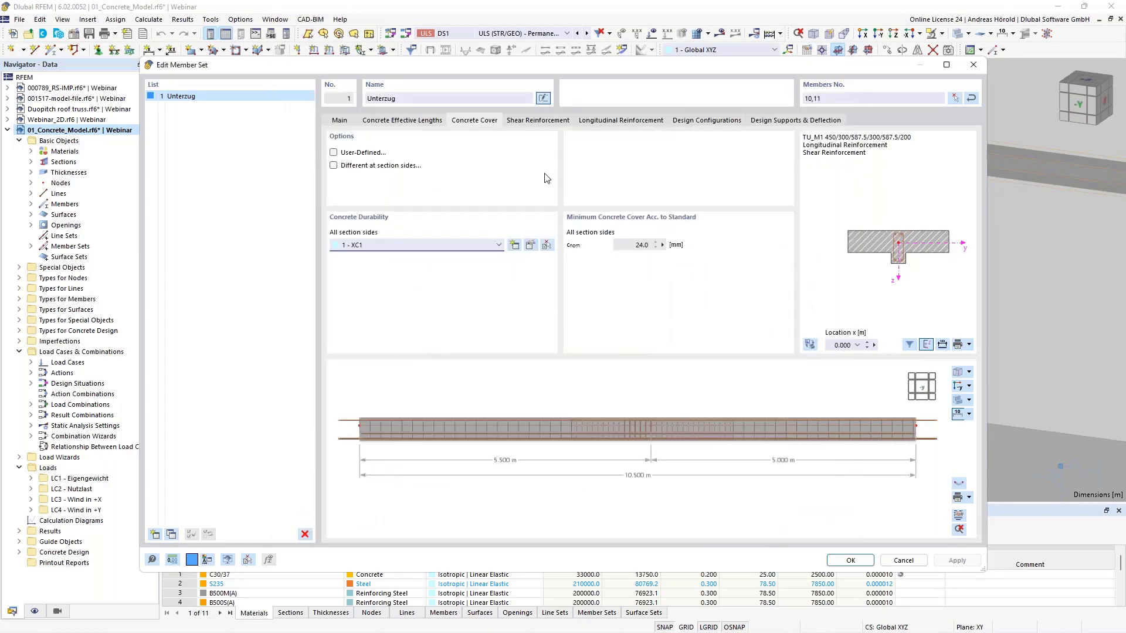
- Compare the stirrup parameters and locations of the three shear reinforcement spans of the member set
{"action": "left_click", "coordinate": [530, 122]}
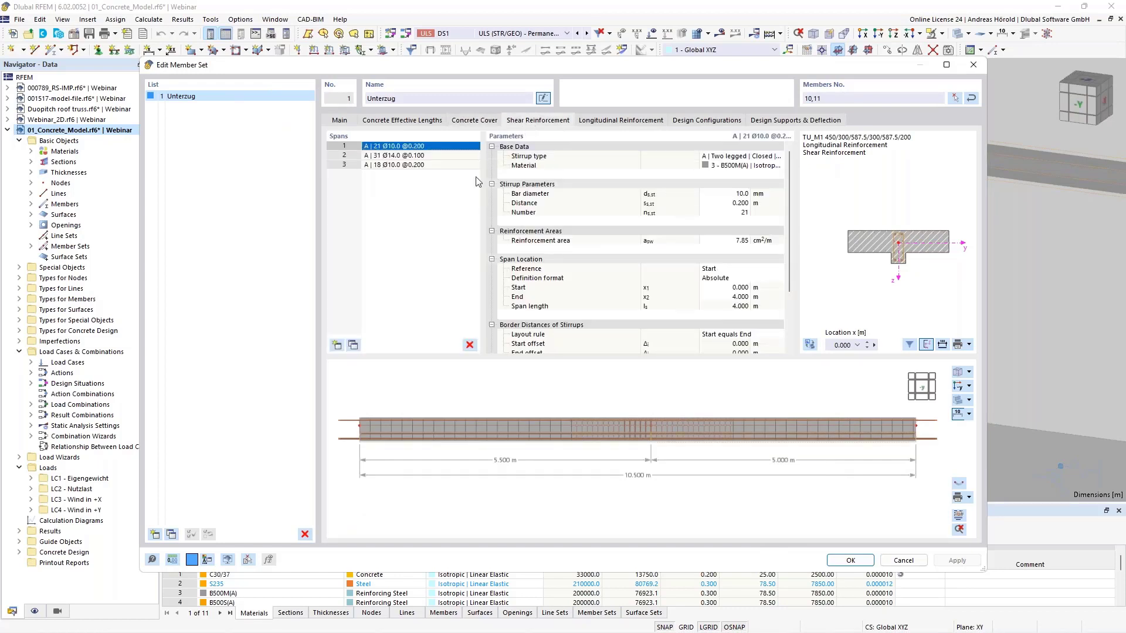
{"action": "left_click", "coordinate": [418, 156]}
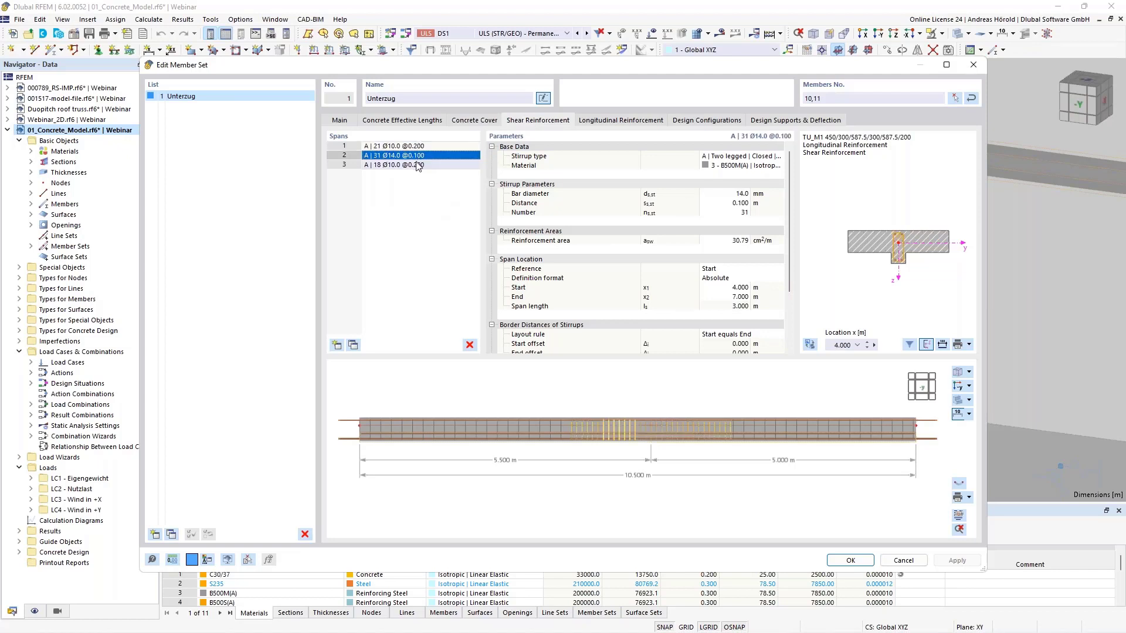
{"action": "left_click", "coordinate": [419, 166]}
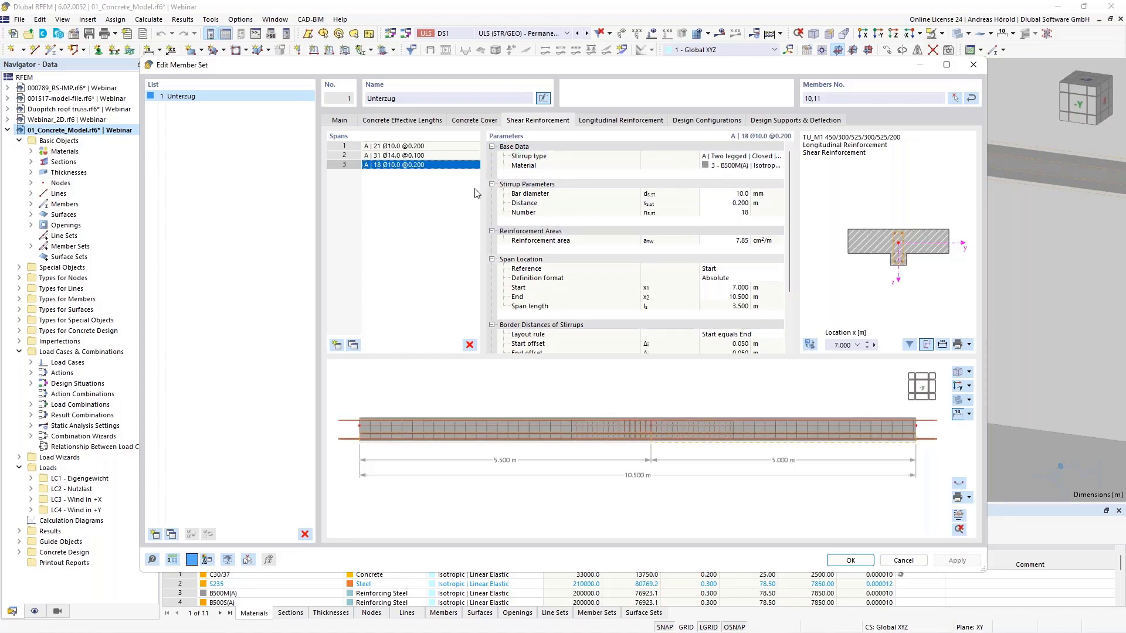
{"action": "left_click", "coordinate": [436, 156]}
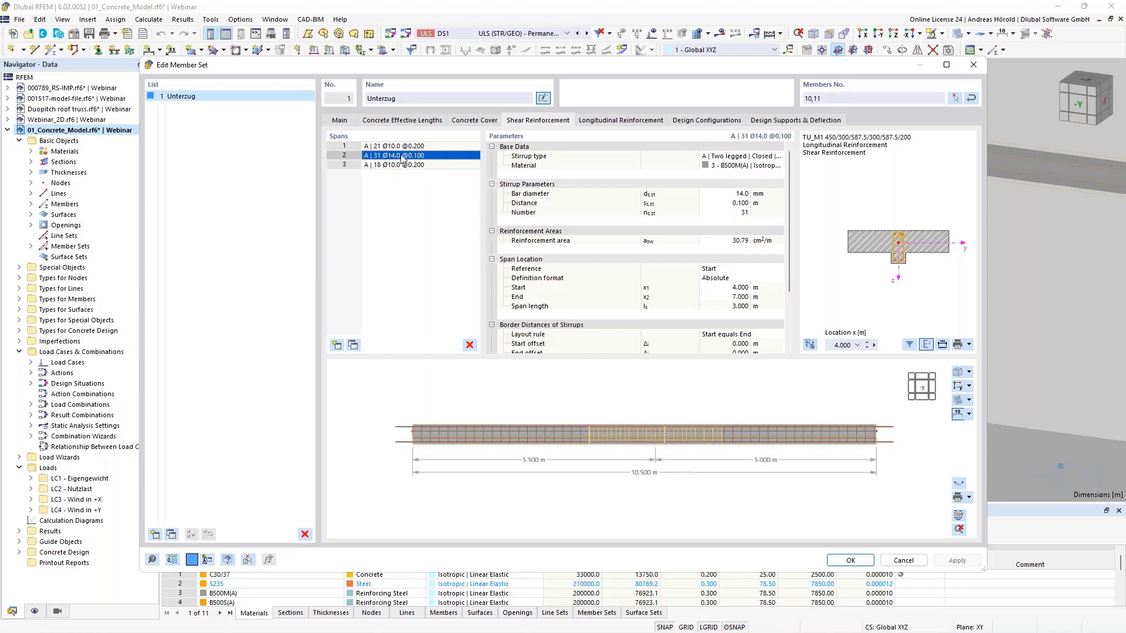
- Inspect the stirrup layout of the shear reinforcement spans along the full length of the beam preview
{"action": "scroll", "coordinate": [465, 438], "scroll_direction": "up", "scroll_amount": 2}
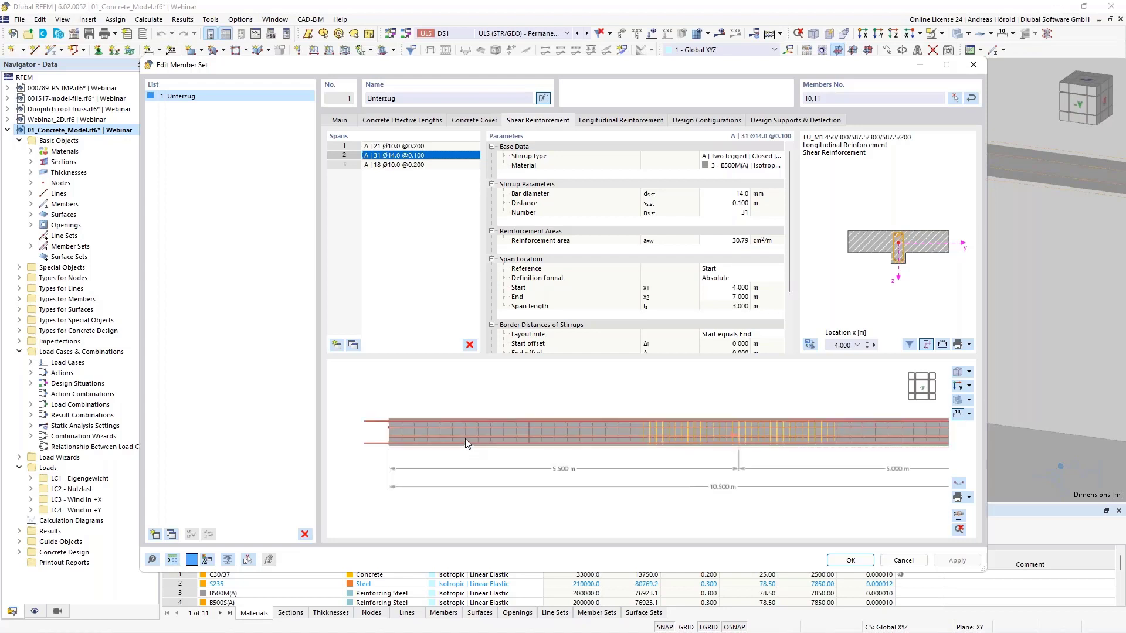
{"action": "scroll", "coordinate": [463, 427], "scroll_direction": "up", "scroll_amount": 1}
{"action": "left_click", "coordinate": [405, 147]}
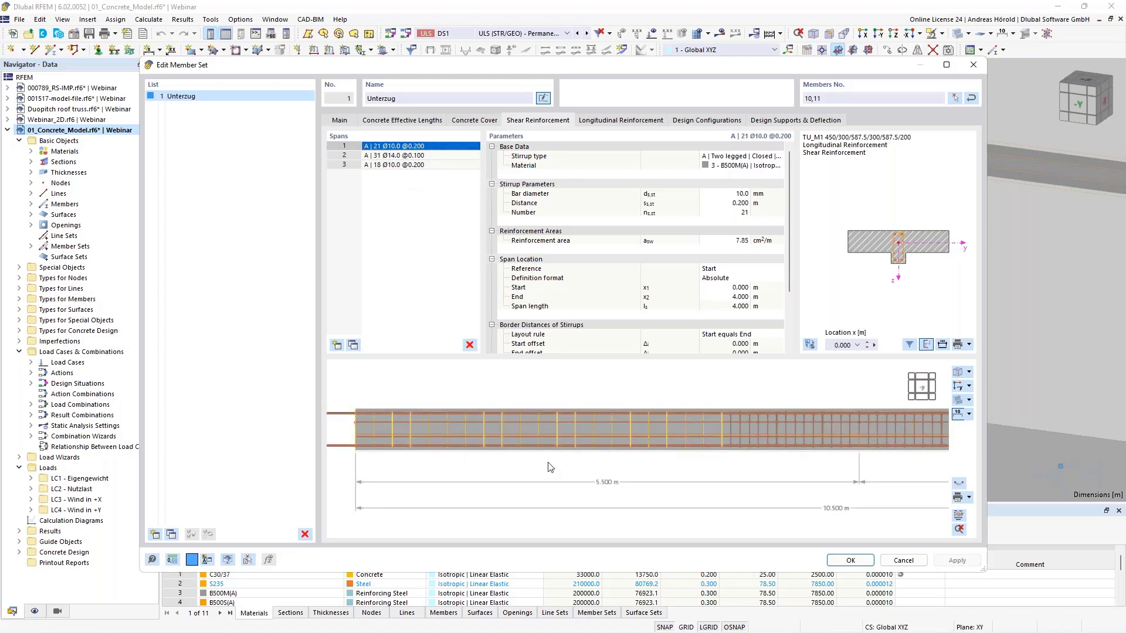
{"action": "scroll", "coordinate": [550, 467], "scroll_direction": "down", "scroll_amount": 2}
{"action": "middle_click_drag", "start_coordinate": [764, 501], "coordinate": [598, 488]}
{"action": "scroll", "coordinate": [862, 471], "scroll_direction": "up", "scroll_amount": 2}
{"action": "middle_click_drag", "start_coordinate": [816, 479], "coordinate": [781, 495]}
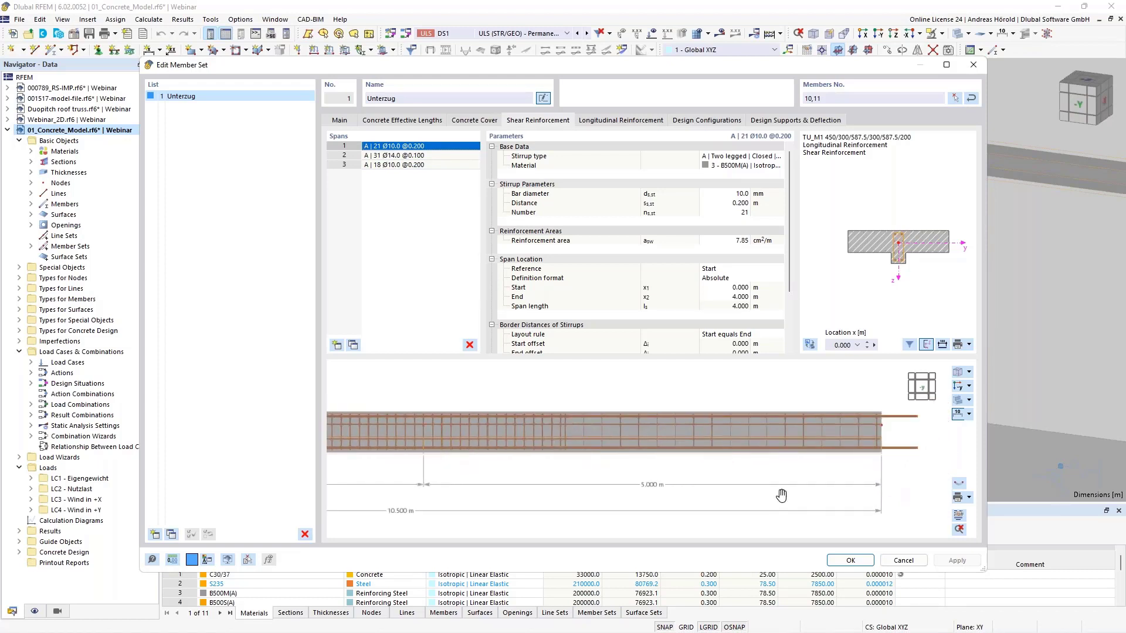
{"action": "left_click", "coordinate": [423, 165]}
{"action": "scroll", "coordinate": [551, 533], "scroll_direction": "down", "scroll_amount": 4}
{"action": "middle_click_drag", "start_coordinate": [501, 460], "coordinate": [704, 436]}
{"action": "scroll", "coordinate": [682, 445], "scroll_direction": "up", "scroll_amount": 1}
- Review the member set's longitudinal reinforcement, design configurations and design supports, and close its properties
{"action": "left_click", "coordinate": [607, 120]}
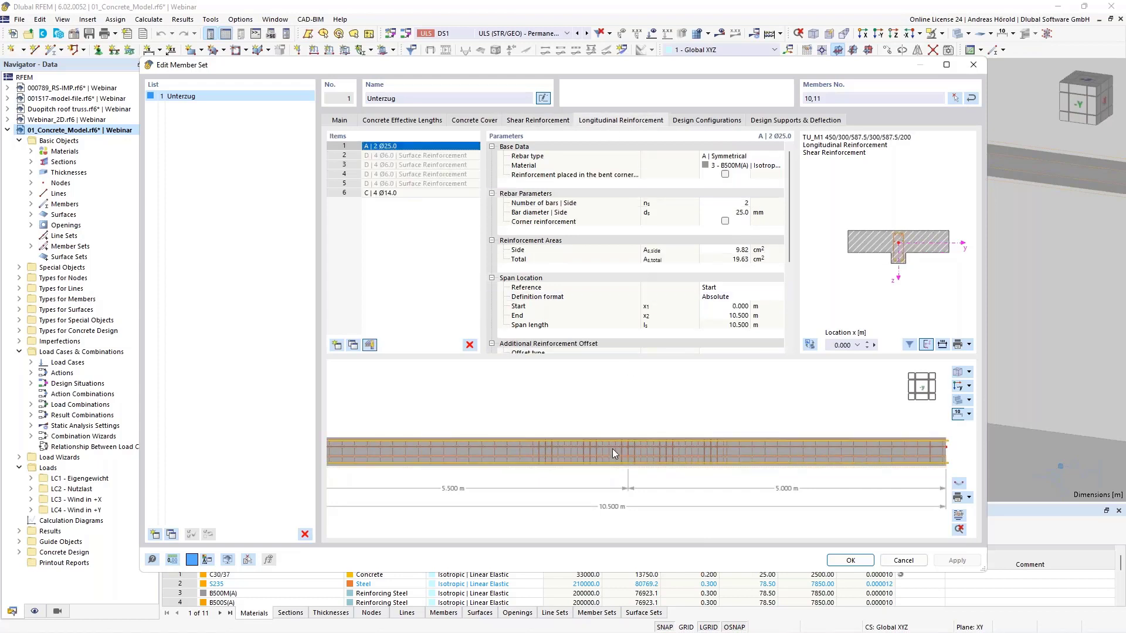
{"action": "scroll", "coordinate": [486, 450], "scroll_direction": "down", "scroll_amount": 1}
{"action": "scroll", "coordinate": [532, 431], "scroll_direction": "down", "scroll_amount": 1}
{"action": "scroll", "coordinate": [531, 431], "scroll_direction": "up", "scroll_amount": 1}
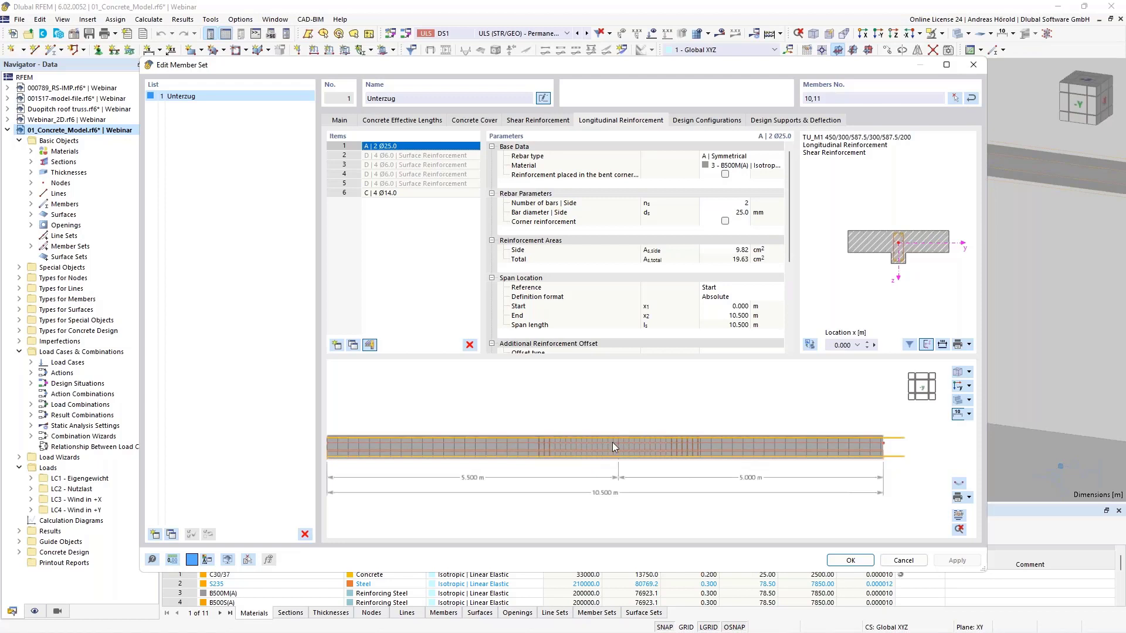
{"action": "scroll", "coordinate": [603, 434], "scroll_direction": "down", "scroll_amount": 1}
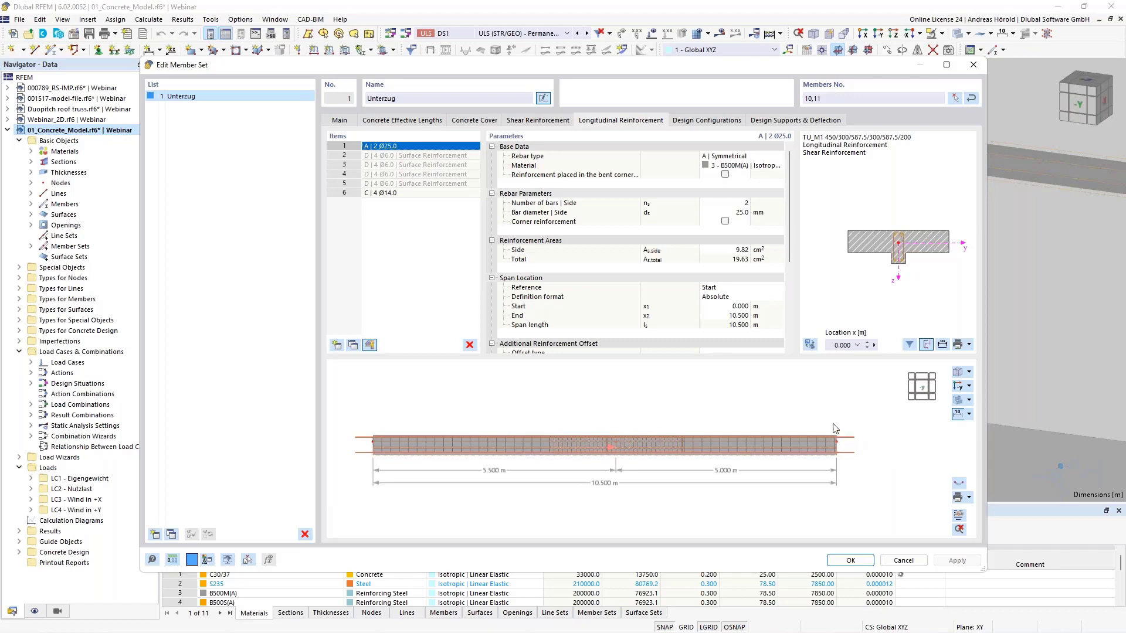
{"action": "left_click", "coordinate": [710, 120]}
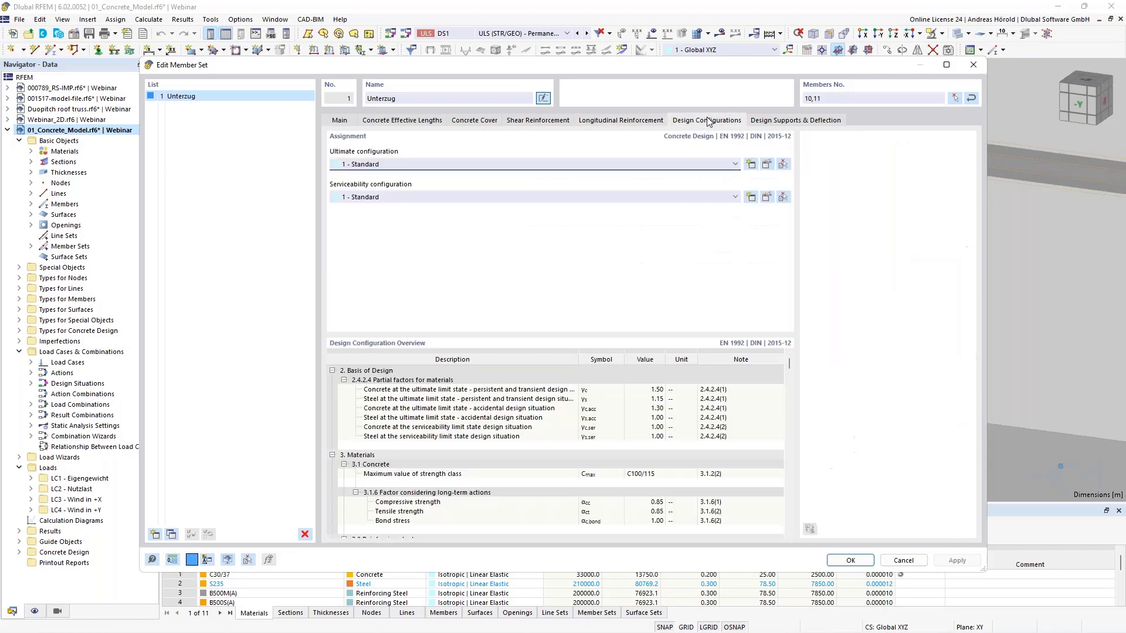
{"action": "left_click", "coordinate": [781, 121]}
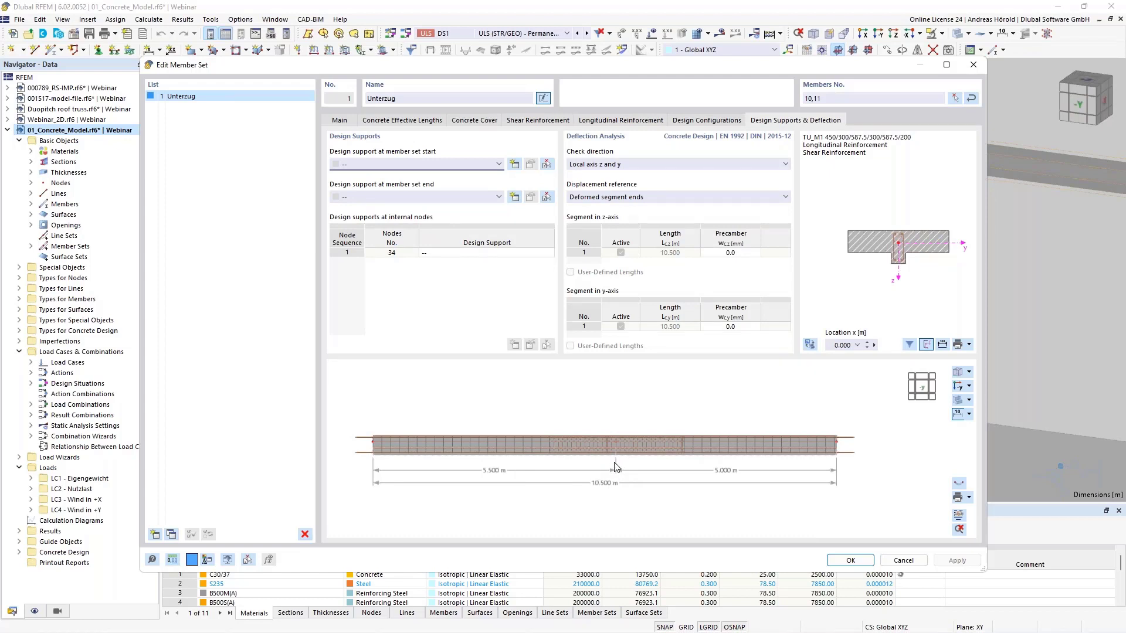
{"action": "left_click", "coordinate": [851, 562]}
{"action": "scroll", "coordinate": [438, 269], "scroll_direction": "down", "scroll_amount": 2}
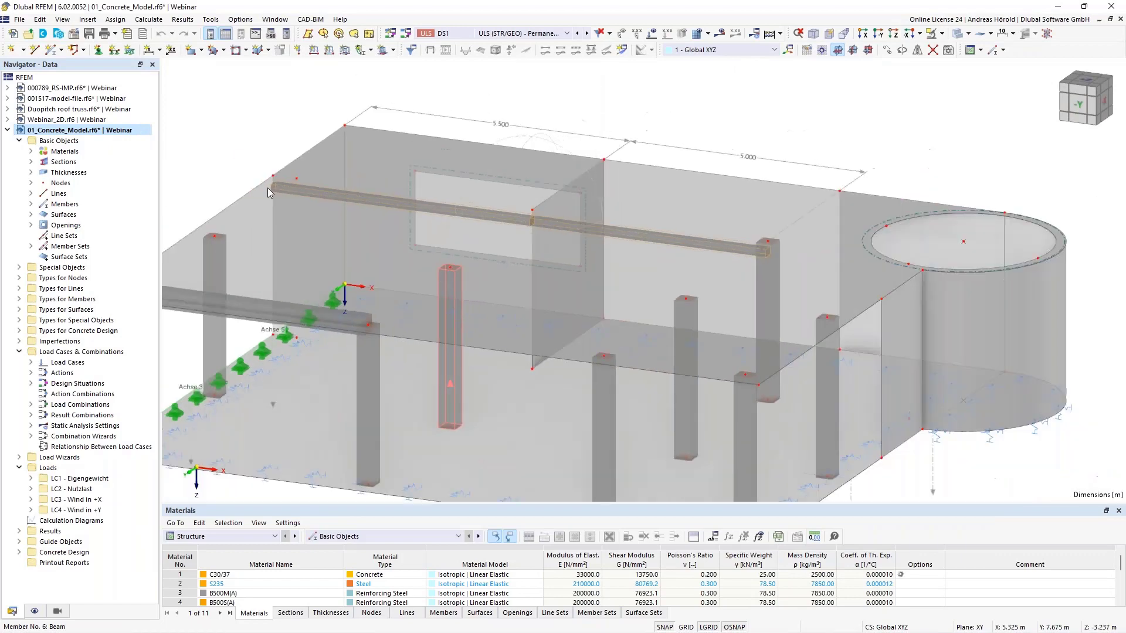
- Turn on the display of member reinforcement for concrete design in the model
{"action": "left_click", "coordinate": [34, 612]}
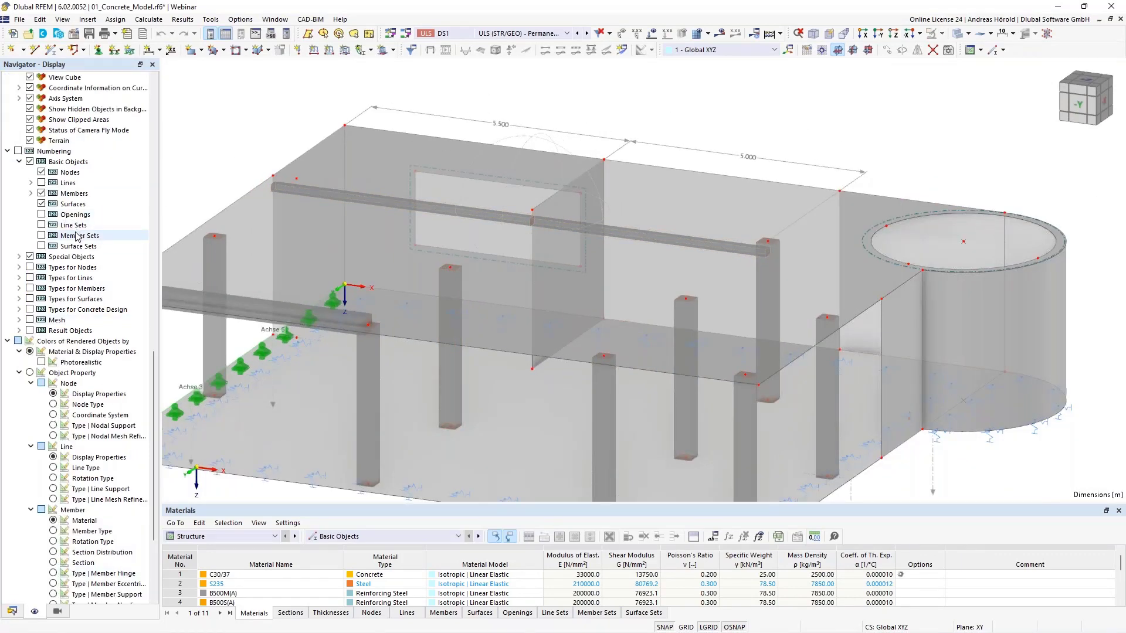
{"action": "scroll", "coordinate": [77, 232], "scroll_direction": "up", "scroll_amount": 10}
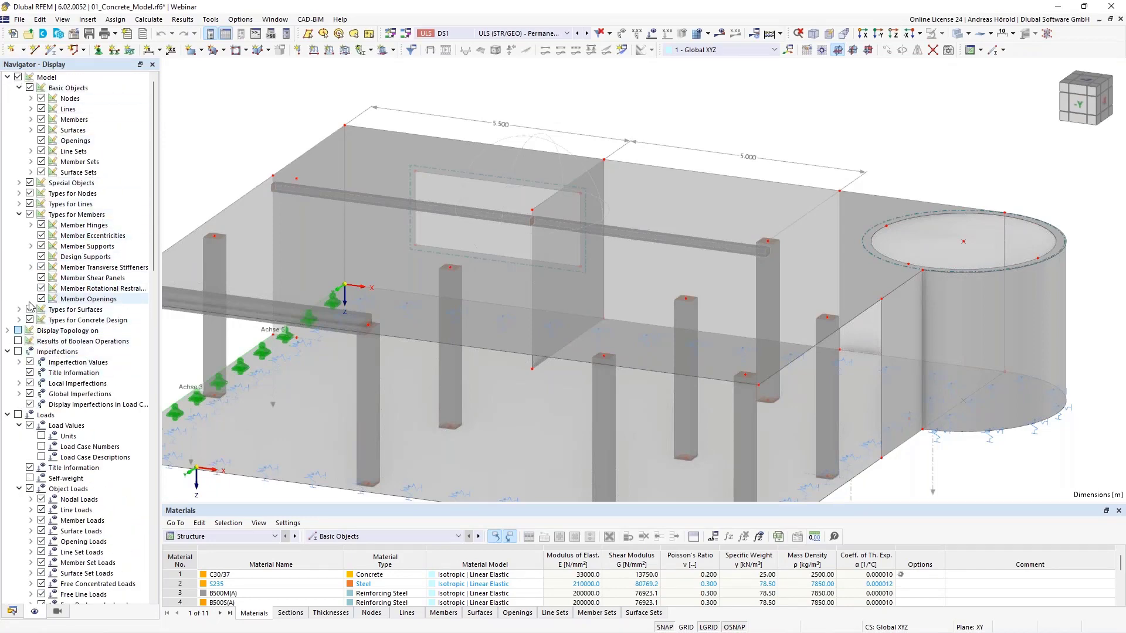
{"action": "left_click", "coordinate": [19, 320]}
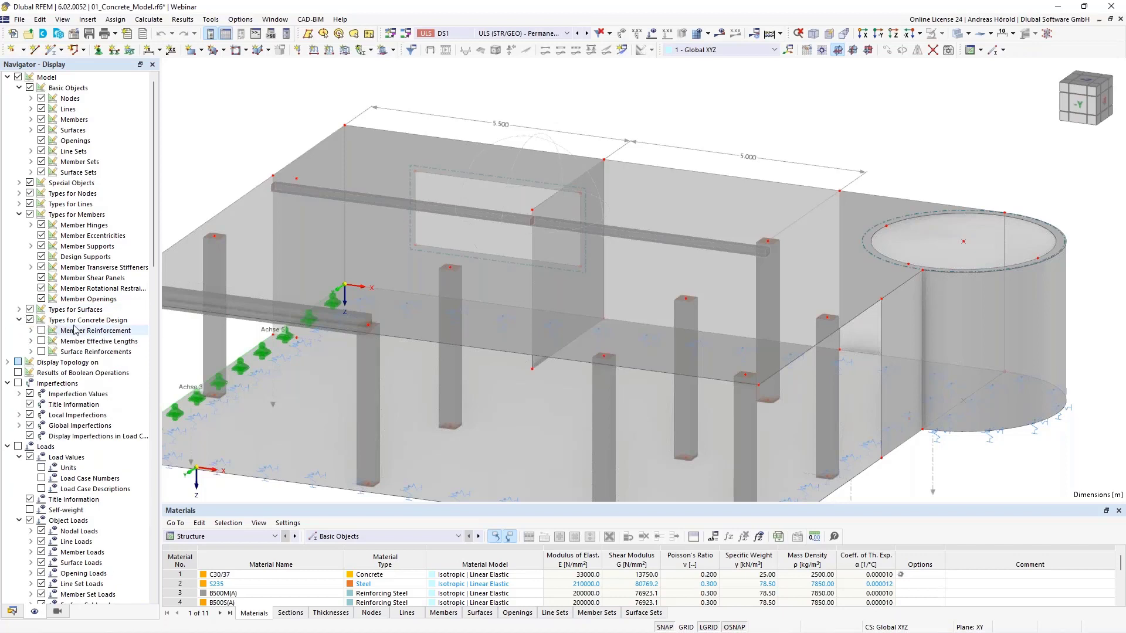
{"action": "left_click", "coordinate": [41, 331]}
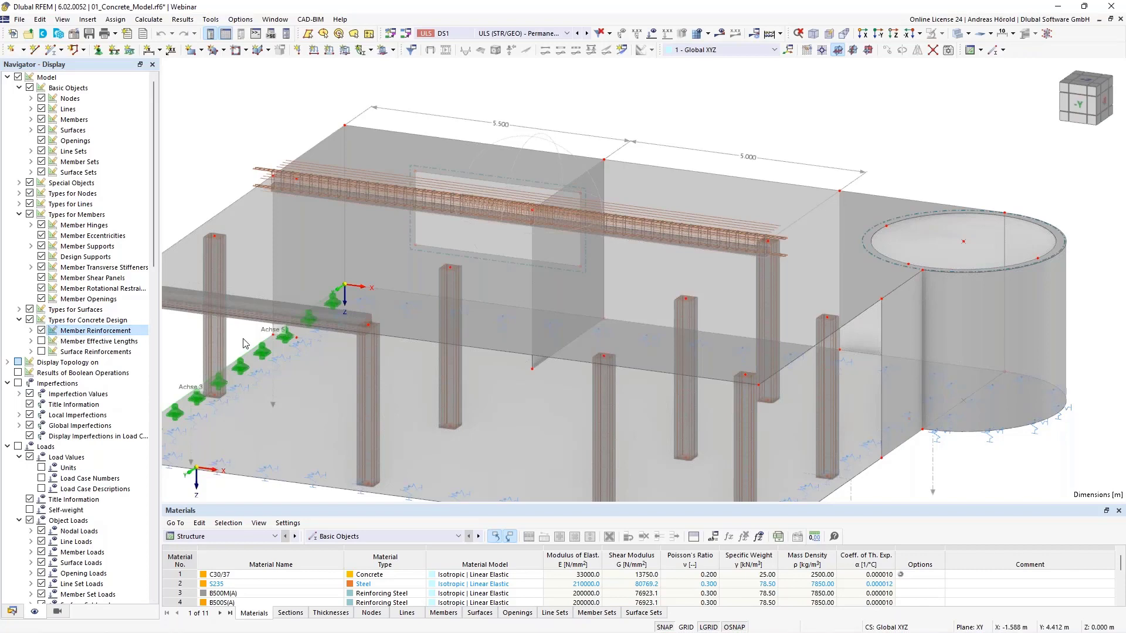
{"action": "scroll", "coordinate": [265, 333], "scroll_direction": "down", "scroll_amount": 2}
{"action": "middle_click_drag", "start_coordinate": [267, 332], "coordinate": [350, 299]}
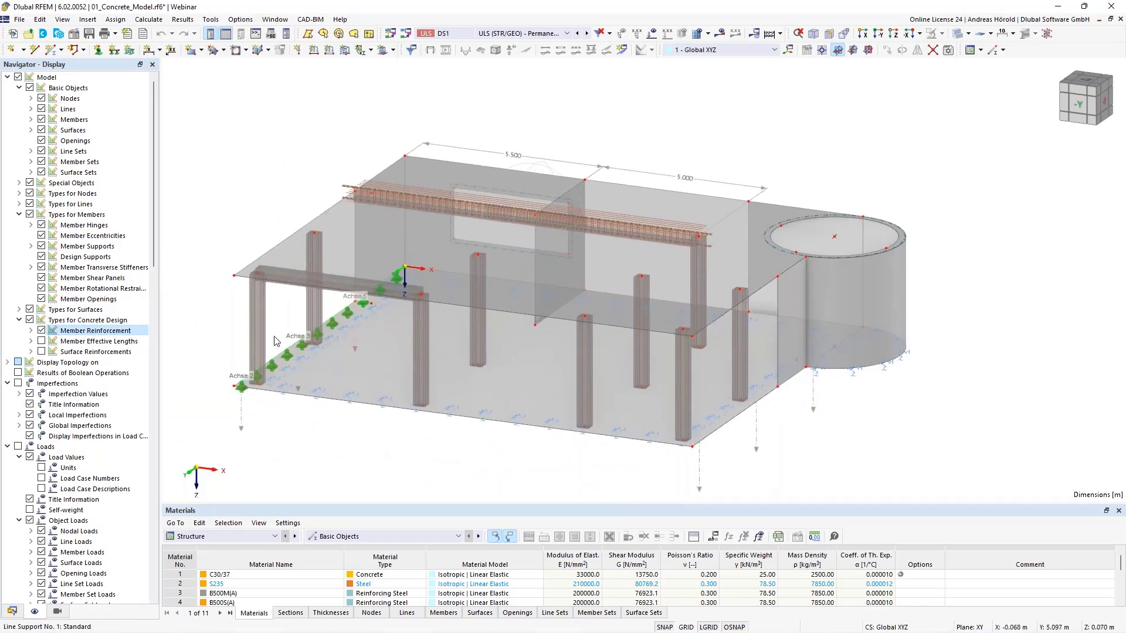
- Turn on the display of surface reinforcements and inspect the reinforcement around the long downstand beam
{"action": "left_click", "coordinate": [41, 352]}
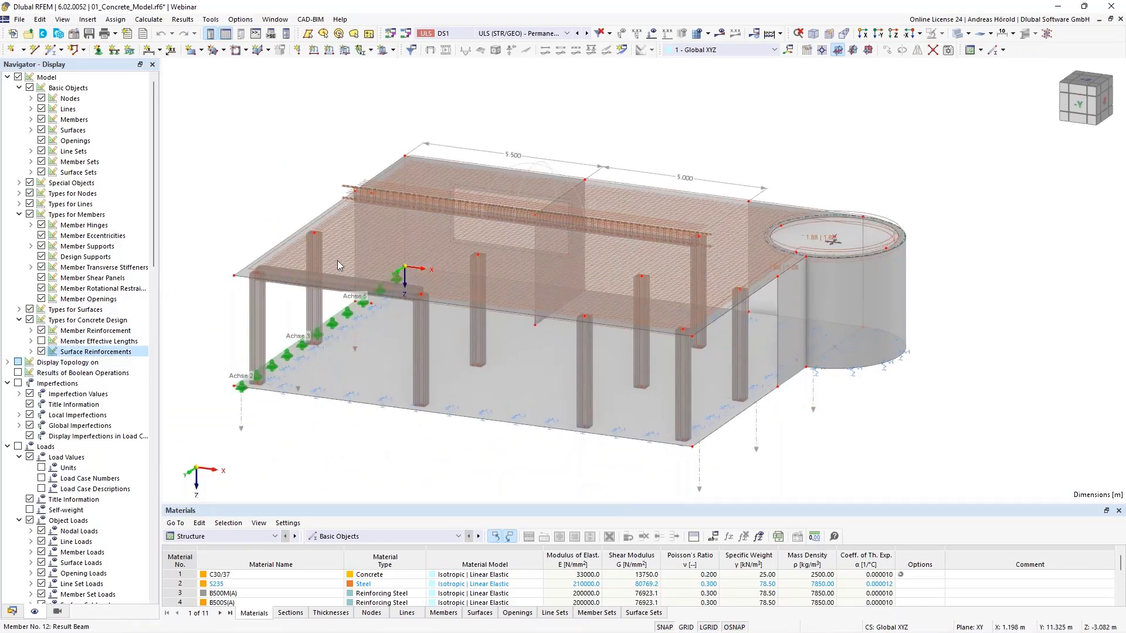
{"action": "scroll", "coordinate": [371, 191], "scroll_direction": "up", "scroll_amount": 6}
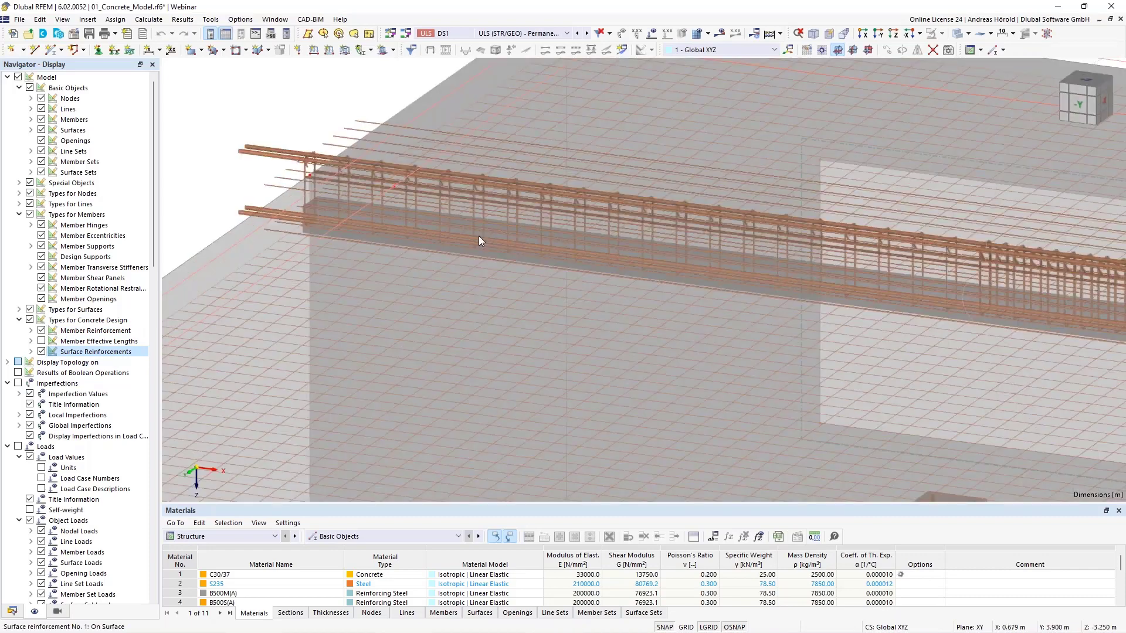
{"action": "scroll", "coordinate": [550, 267], "scroll_direction": "up", "scroll_amount": 3}
{"action": "scroll", "coordinate": [551, 268], "scroll_direction": "down", "scroll_amount": 7}
{"action": "middle_click_drag", "start_coordinate": [650, 300], "coordinate": [535, 278]}
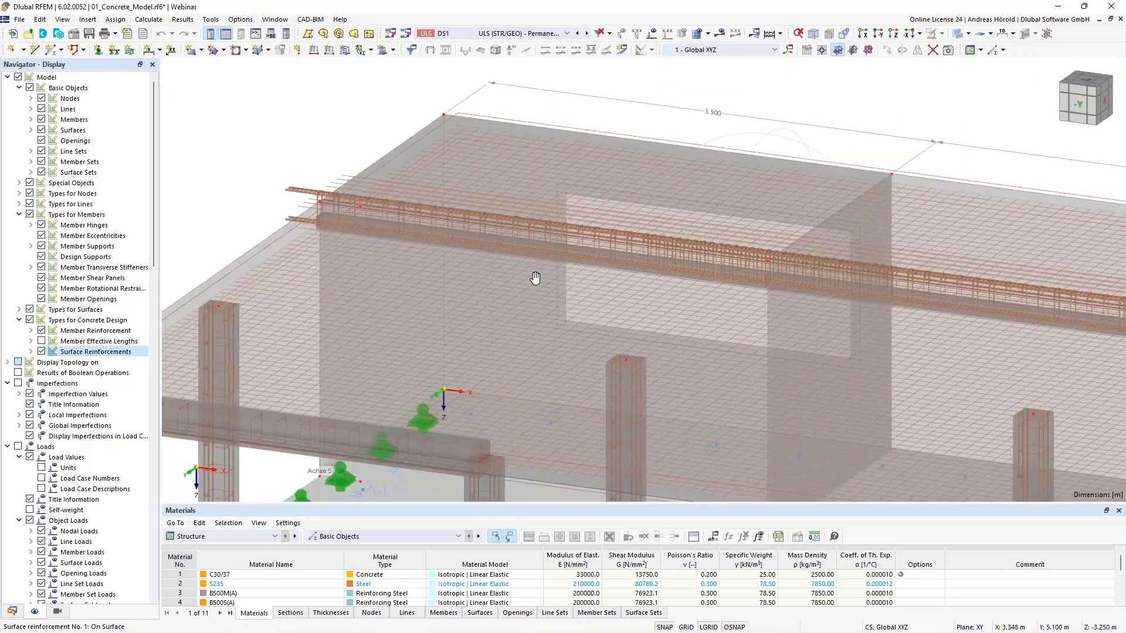
{"action": "scroll", "coordinate": [568, 298], "scroll_direction": "down", "scroll_amount": 2}
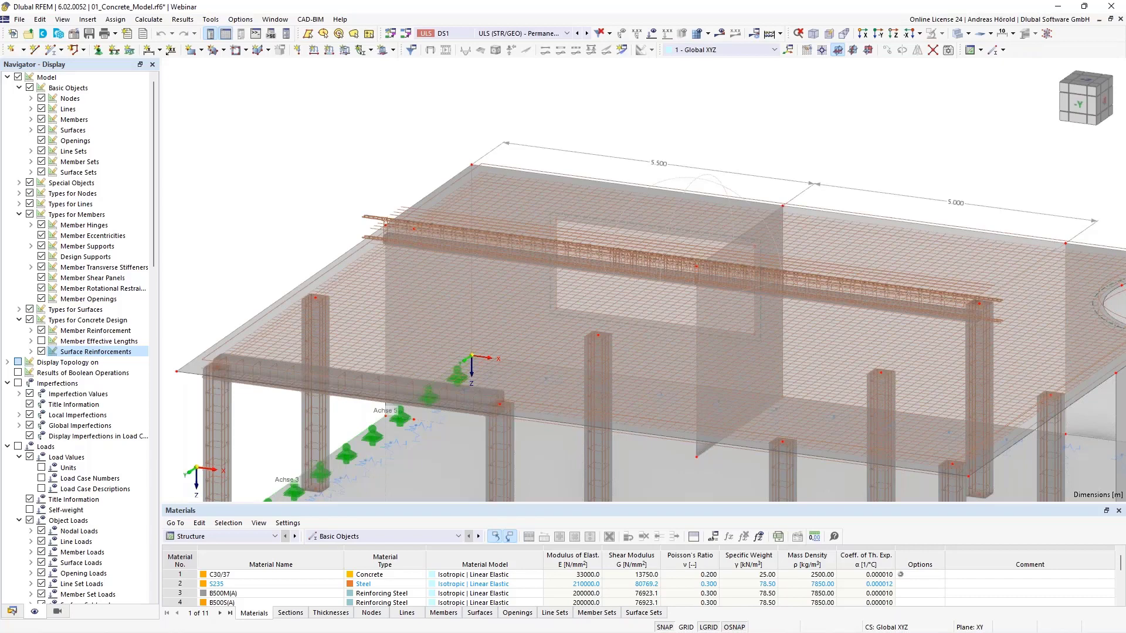
- Switch to the browser and return from the OpenGL FAQ to the February 2023 support questions webinar page
{"action": "key", "text": "alt+Tab"}
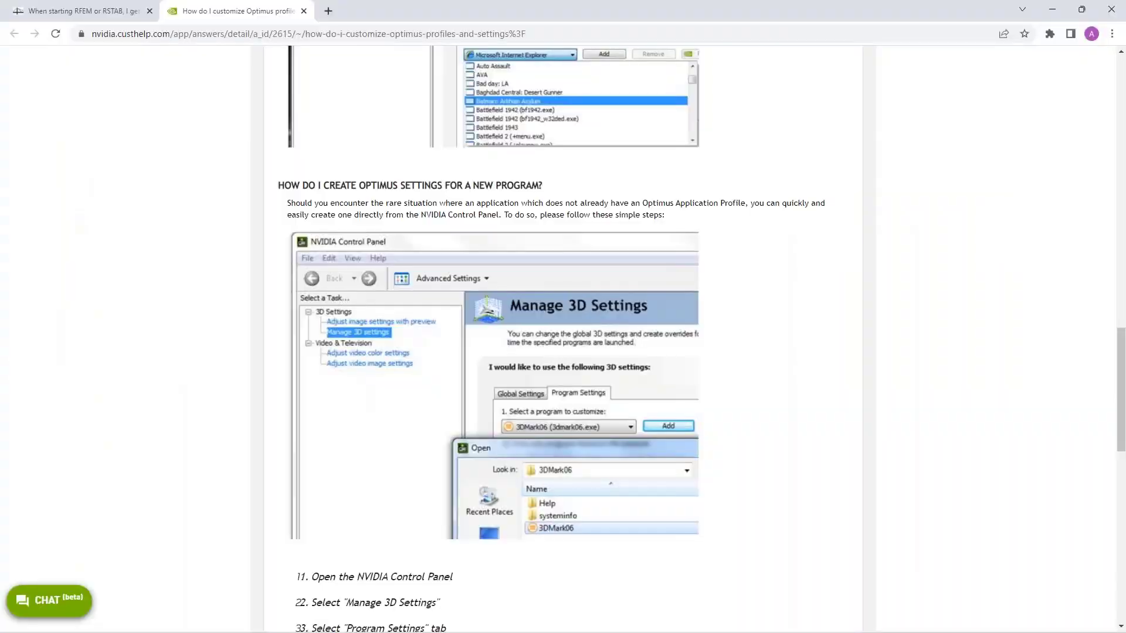
{"action": "left_click", "coordinate": [83, 8]}
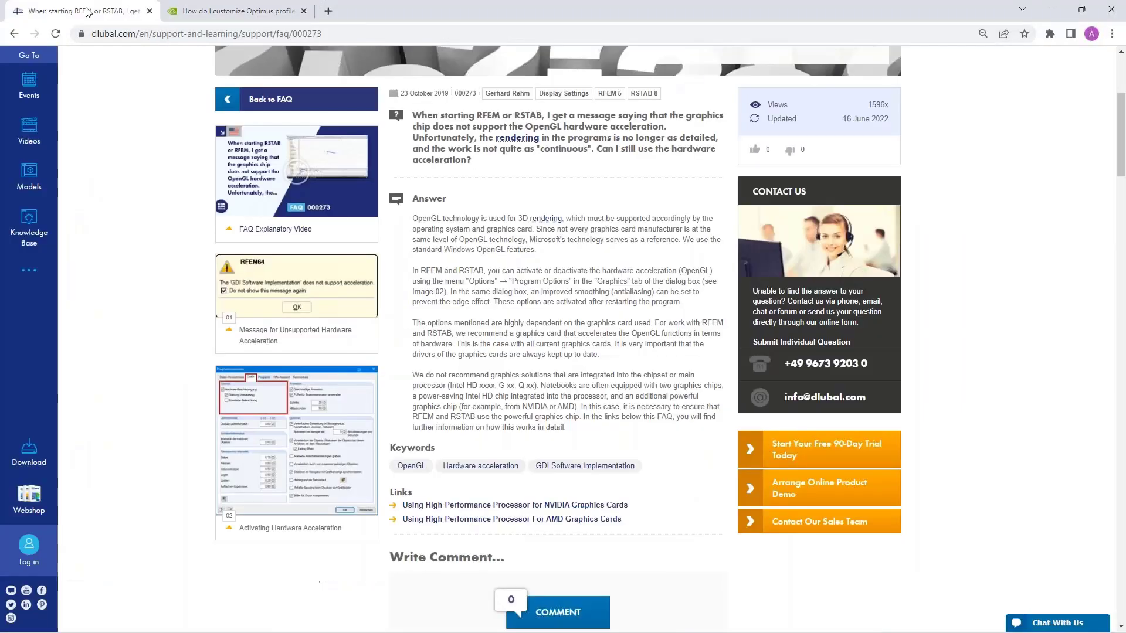
{"action": "key", "text": "Home"}
{"action": "left_click", "coordinate": [12, 35]}
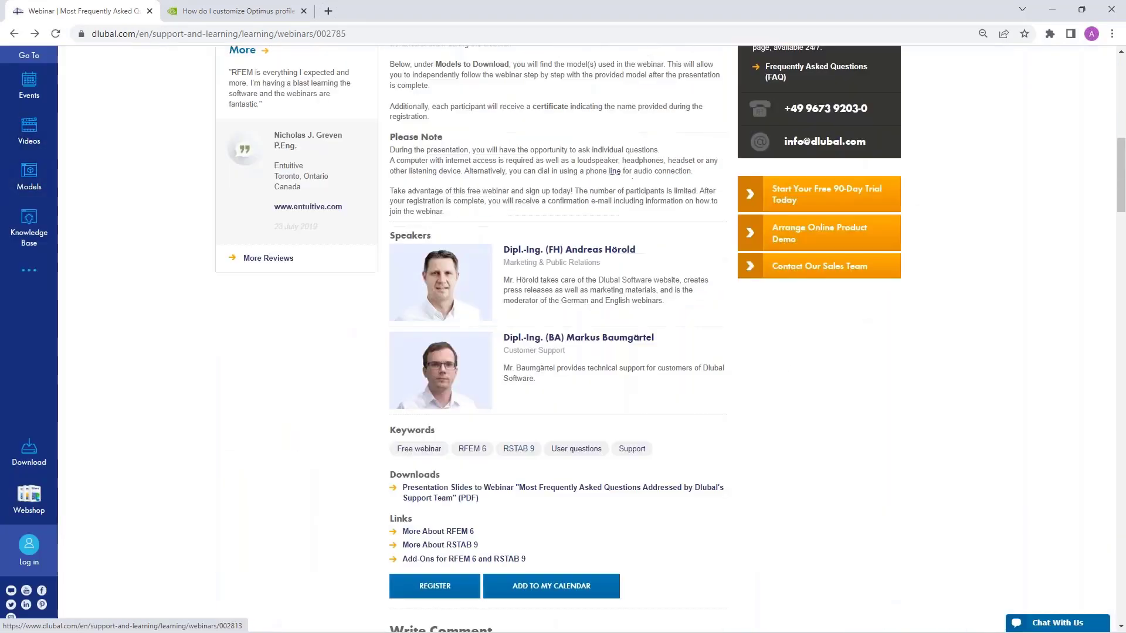
- Look through the webinar information and open Dlubal's Free Full Trial Version page
{"action": "scroll", "coordinate": [585, 557], "scroll_direction": "down", "scroll_amount": 4}
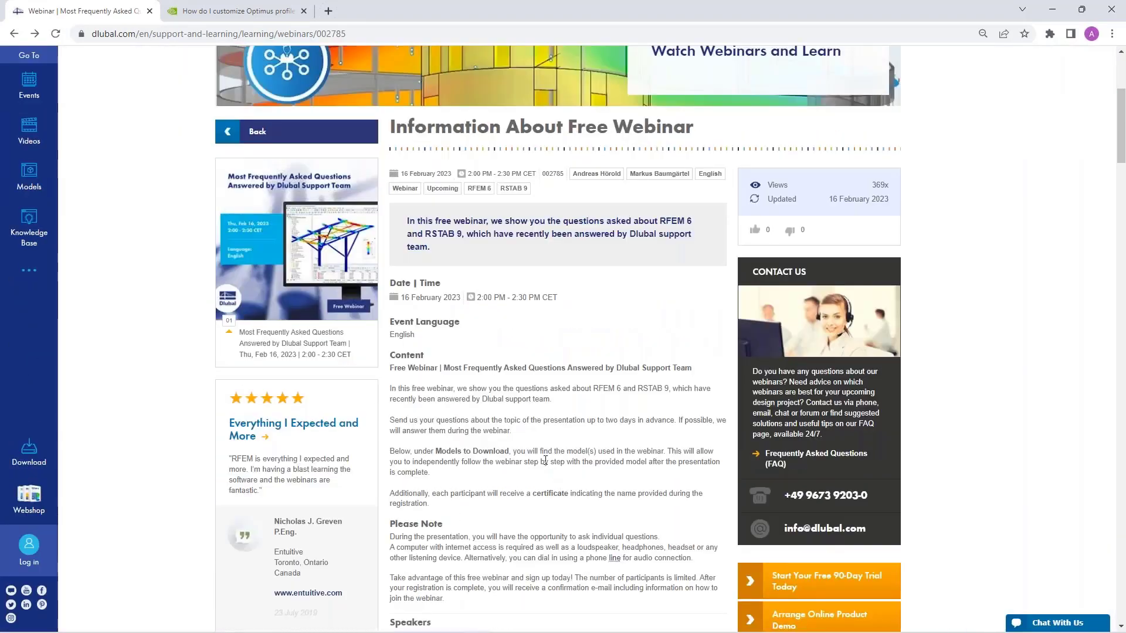
{"action": "scroll", "coordinate": [544, 450], "scroll_direction": "up", "scroll_amount": 4}
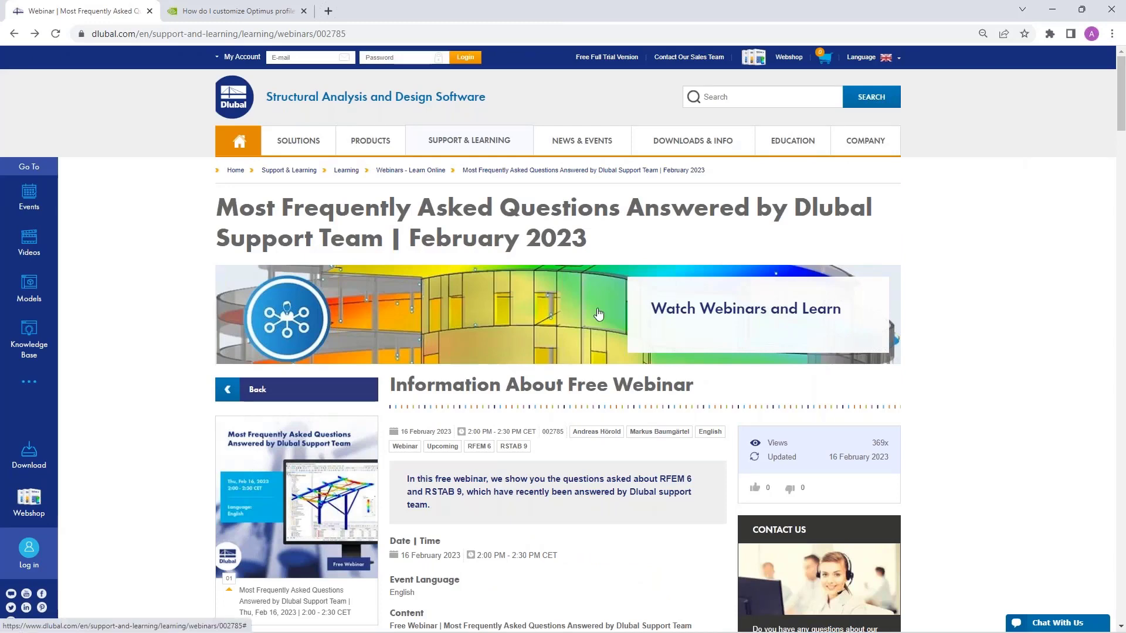
{"action": "left_click", "coordinate": [597, 58]}
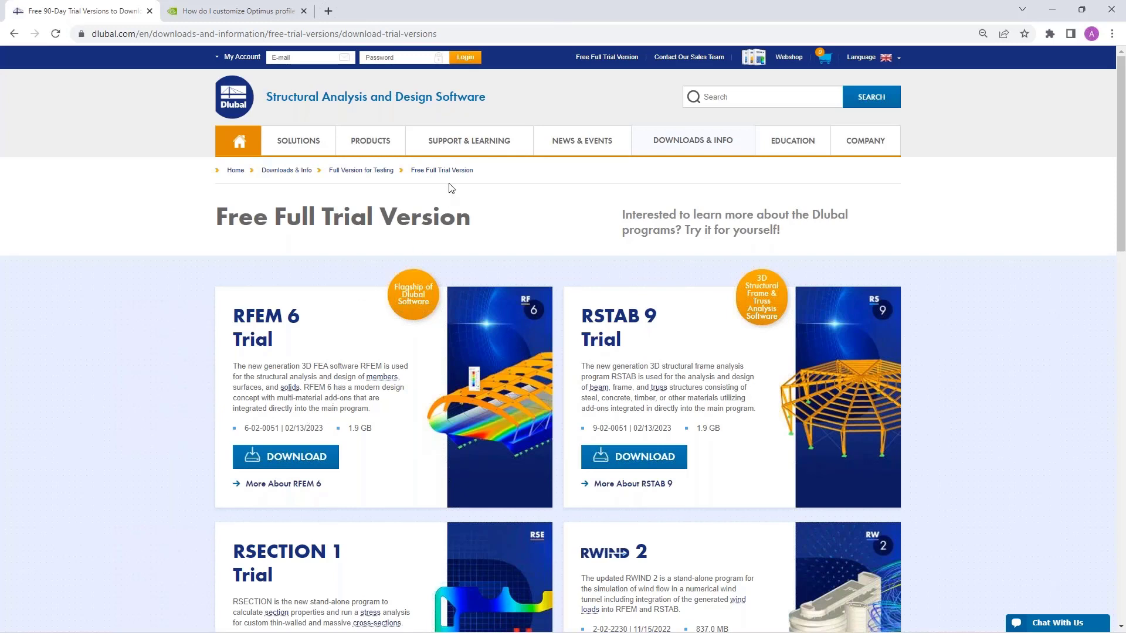
- Open Dlubal's Contact Our Sales Team page and look through its contact form
{"action": "mouse_move", "coordinate": [472, 150]}
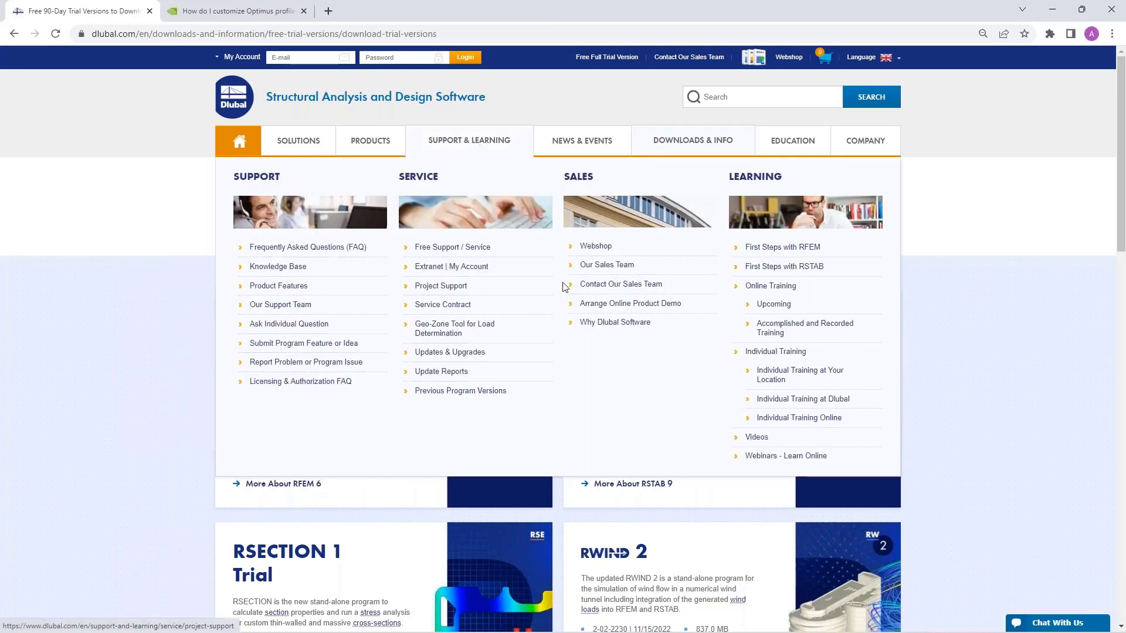
{"action": "left_click", "coordinate": [622, 287]}
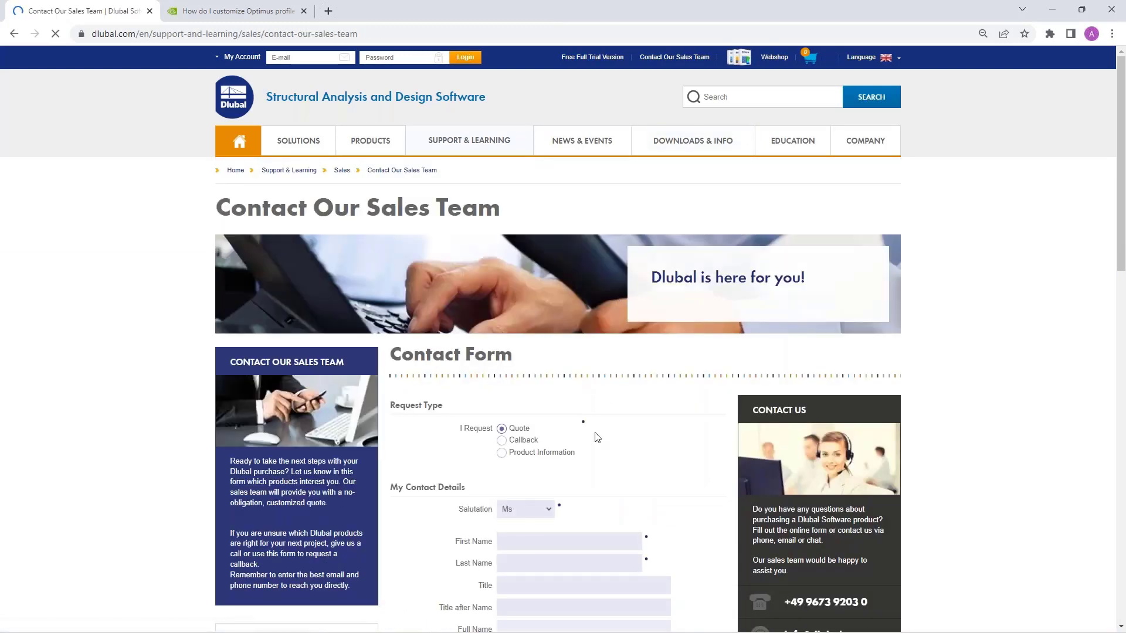
{"action": "scroll", "coordinate": [597, 437], "scroll_direction": "down", "scroll_amount": 8}
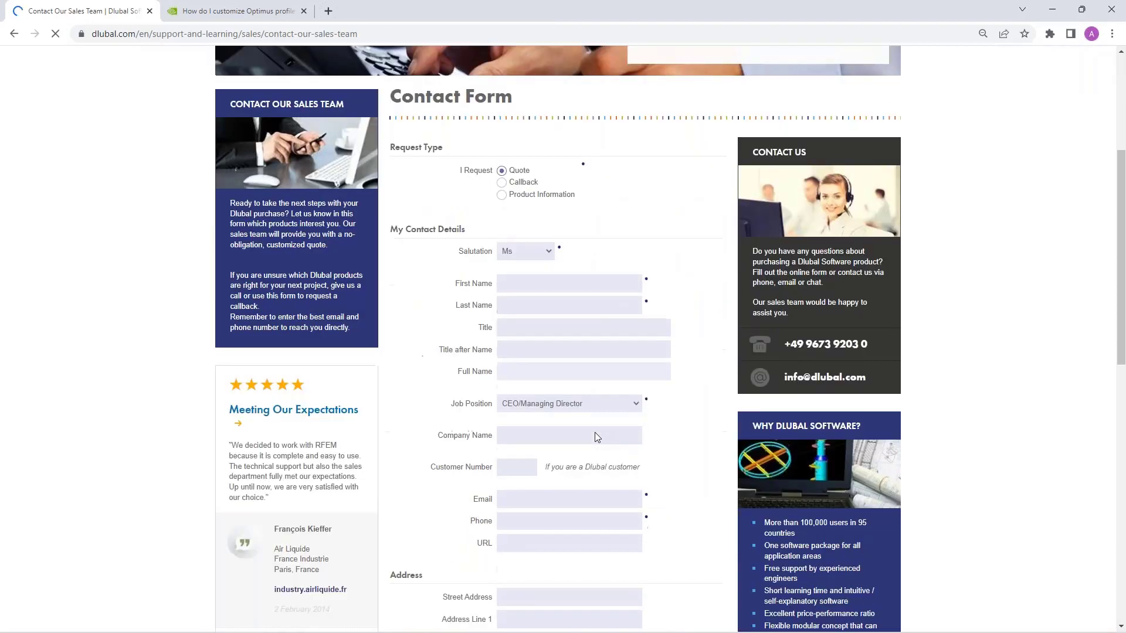
{"action": "scroll", "coordinate": [587, 469], "scroll_direction": "up", "scroll_amount": 8}
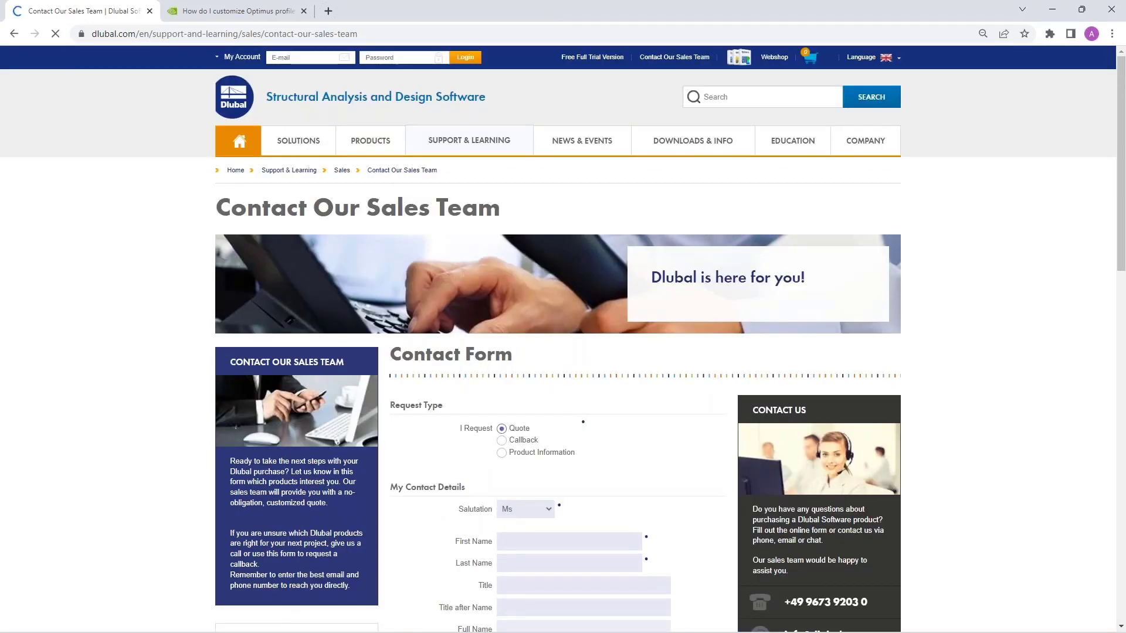
{"action": "scroll", "coordinate": [587, 473], "scroll_direction": "down", "scroll_amount": 5}
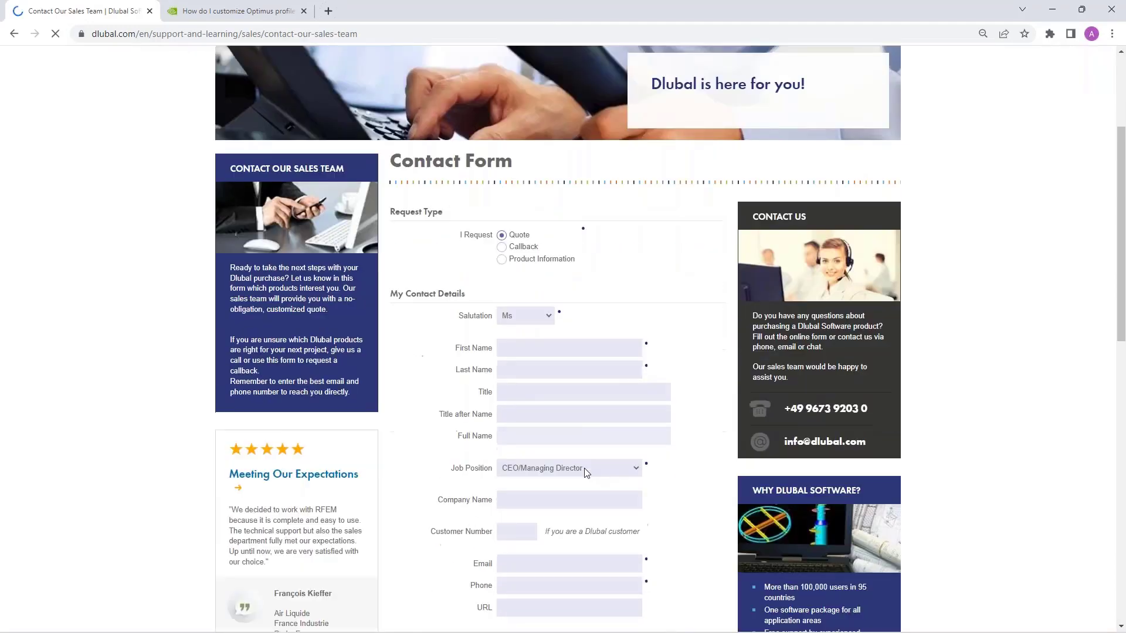
{"action": "scroll", "coordinate": [587, 472], "scroll_direction": "up", "scroll_amount": 5}
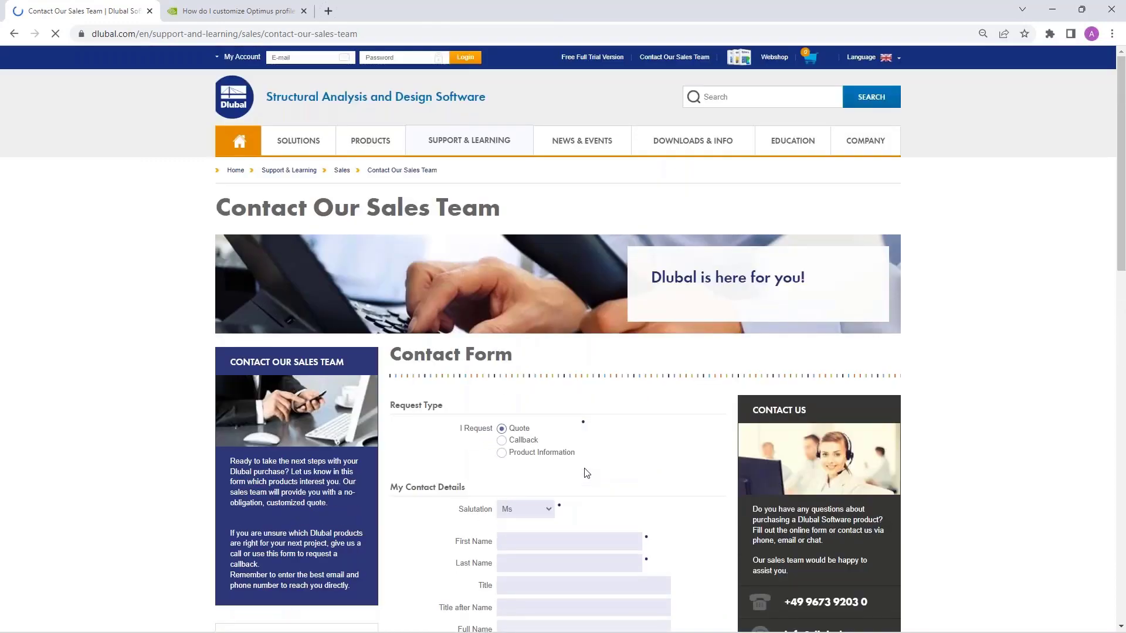